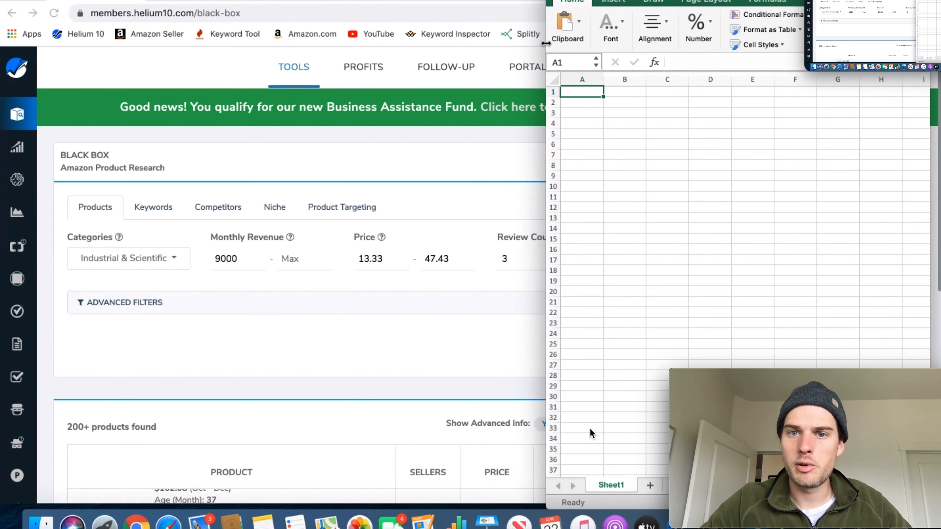
# Step: Widen column A of the sheet and enter the header "General Key Words" in A1
pyautogui.moveTo(604, 83); pyautogui.dragTo(673, 82)
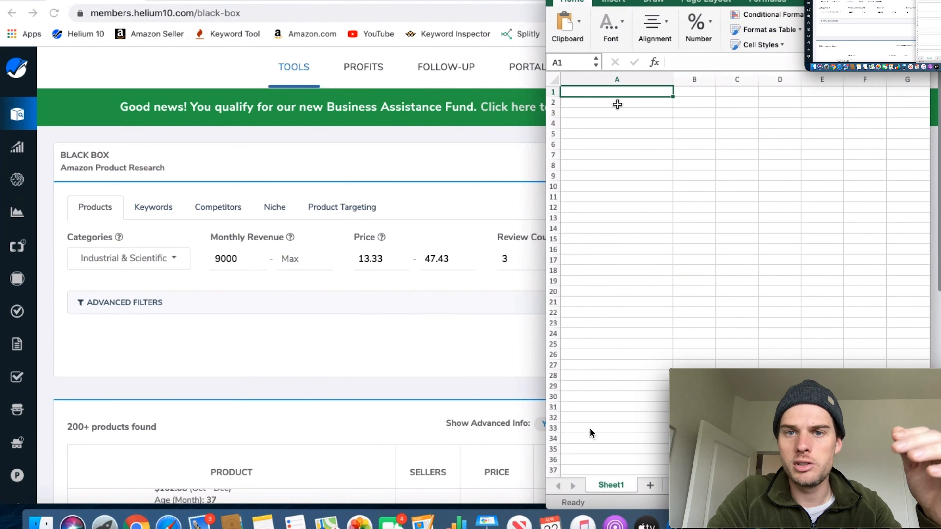
pyautogui.write('Gen')
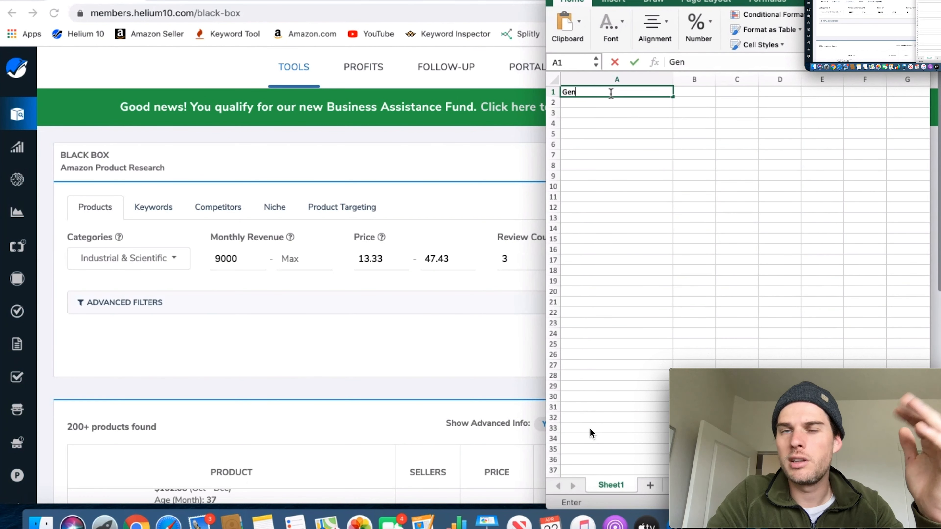
pyautogui.write('eral')
pyautogui.press('BackSpace')
pyautogui.press('BackSpace')
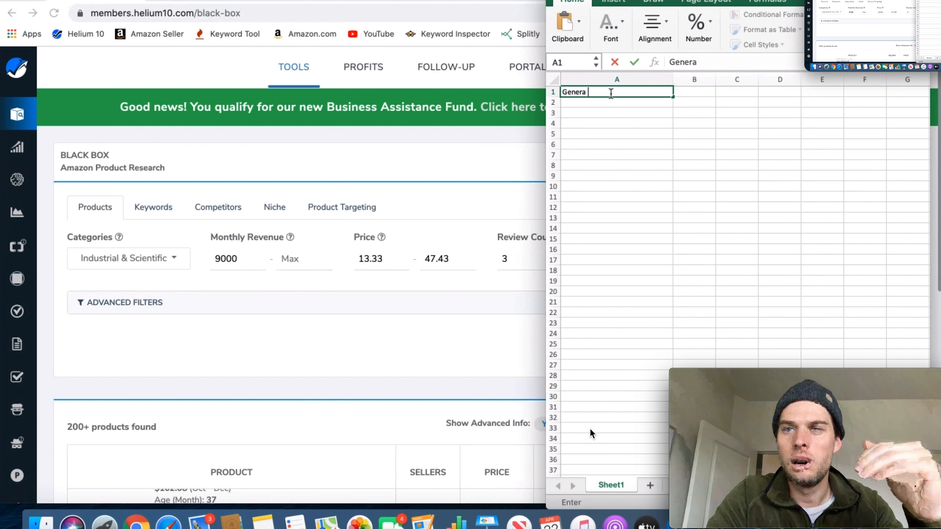
pyautogui.write('l Key Words')
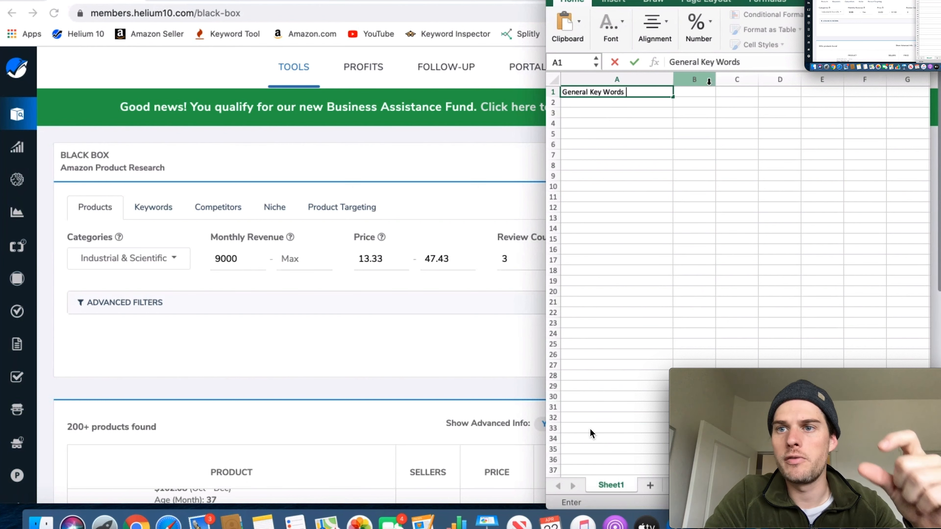
# Step: Widen column B and enter the header "Spesific Key word" in B1
pyautogui.moveTo(720, 79); pyautogui.dragTo(778, 79)
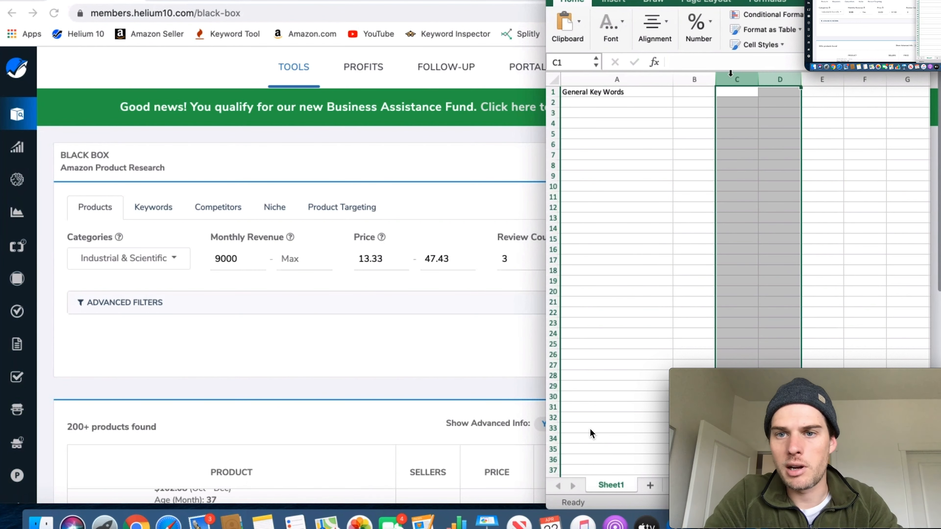
pyautogui.moveTo(719, 75); pyautogui.dragTo(771, 75)
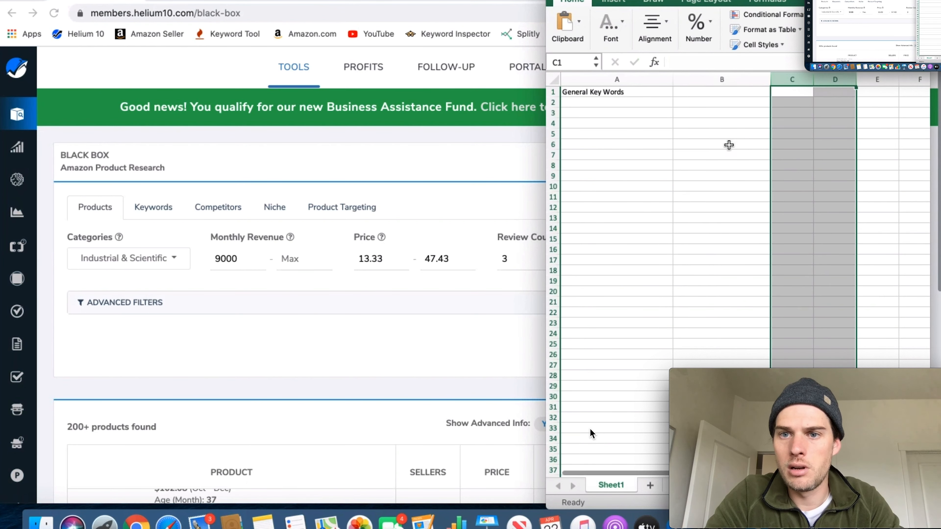
pyautogui.click(728, 144)
pyautogui.scroll(-1, 708, 99)
pyautogui.scroll(1, 708, 99)
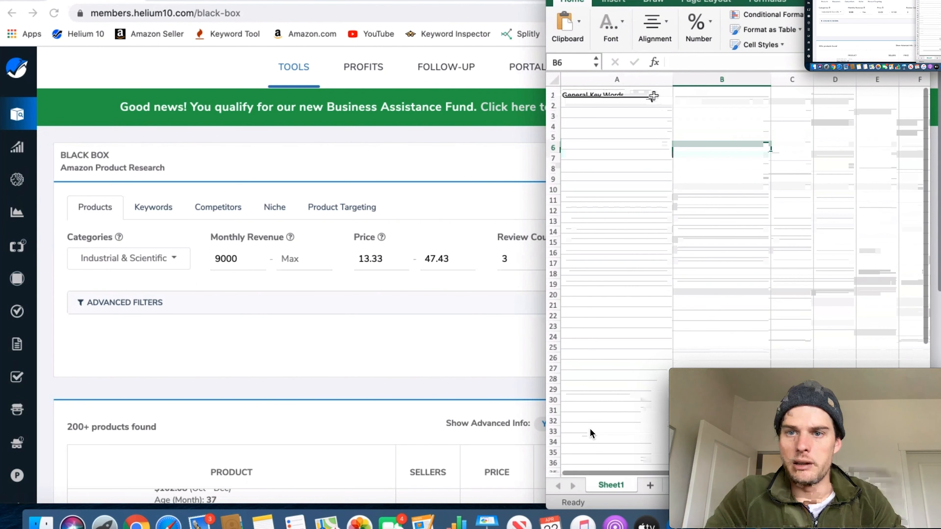
pyautogui.click(643, 104)
pyautogui.click(697, 93)
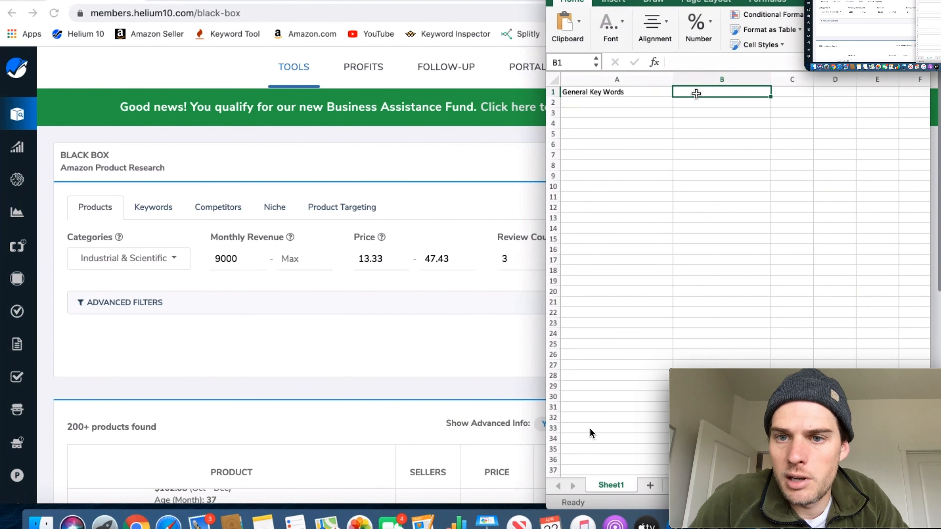
pyautogui.write('Spesific Key word')
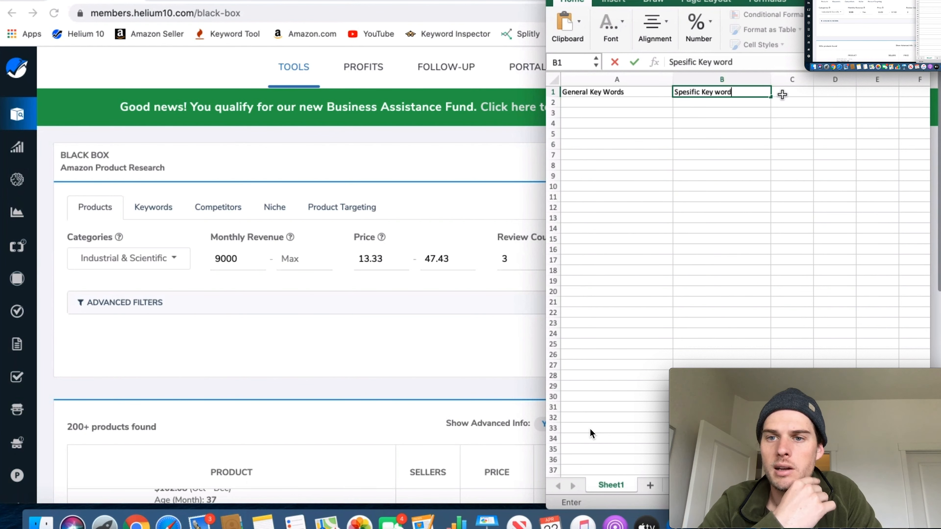
# Step: Enter the header "competitive key words" in C1 and widen column C to fit it
pyautogui.click(782, 94)
pyautogui.write('co')
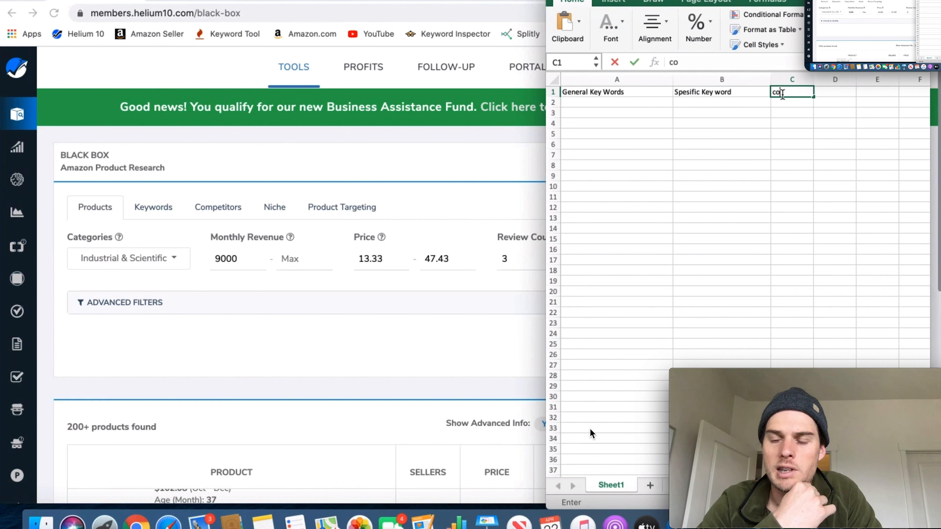
pyautogui.write('mpetitive ')
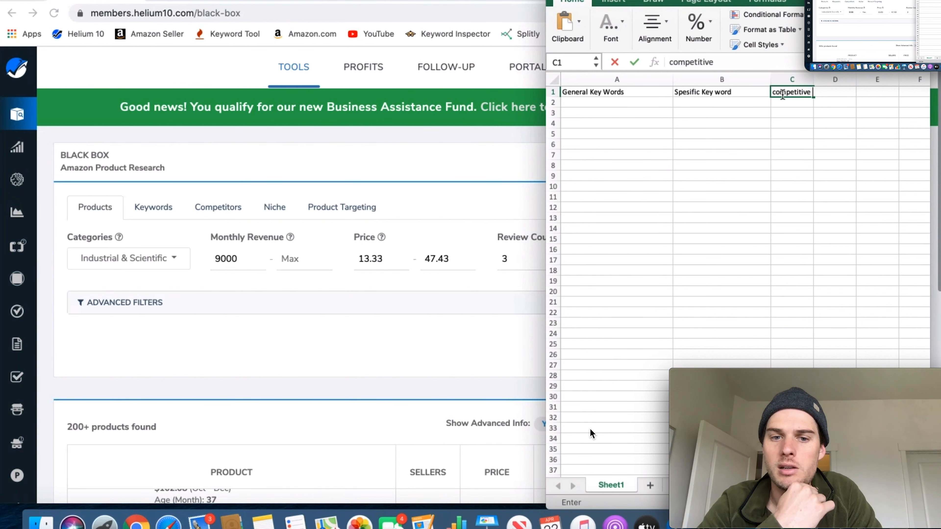
pyautogui.write('key words')
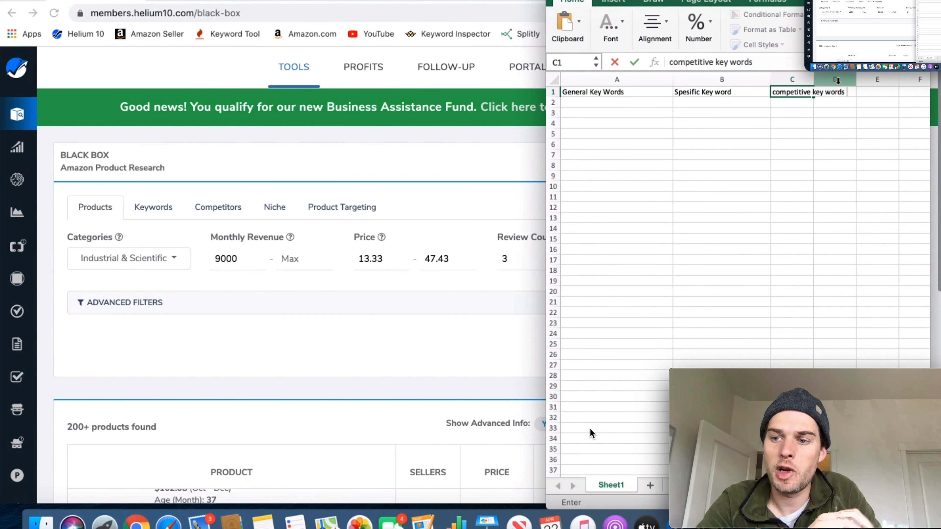
pyautogui.click(814, 79)
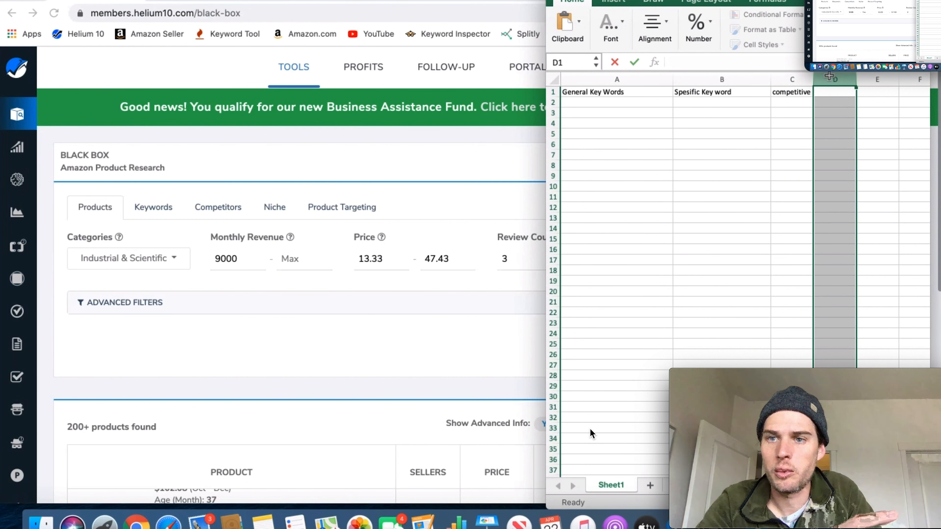
pyautogui.moveTo(860, 76); pyautogui.dragTo(877, 76)
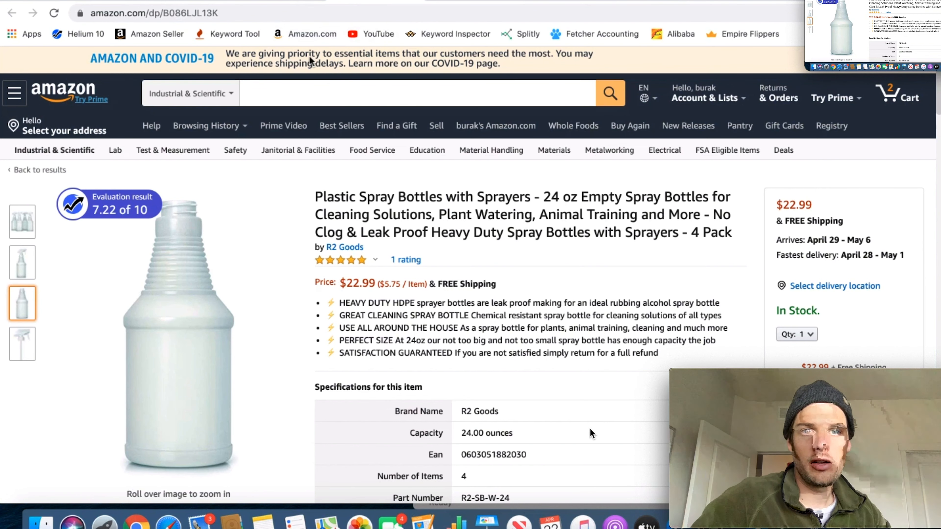
# Step: On Amazon, set the search scope to All Departments and search for the suggested term "natural sleep aid"
pyautogui.click(304, 90)
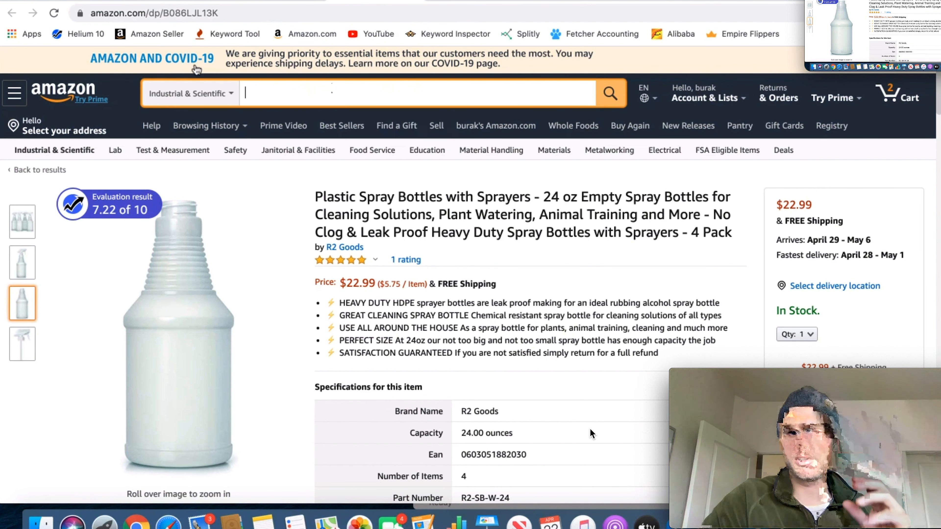
pyautogui.click(231, 95)
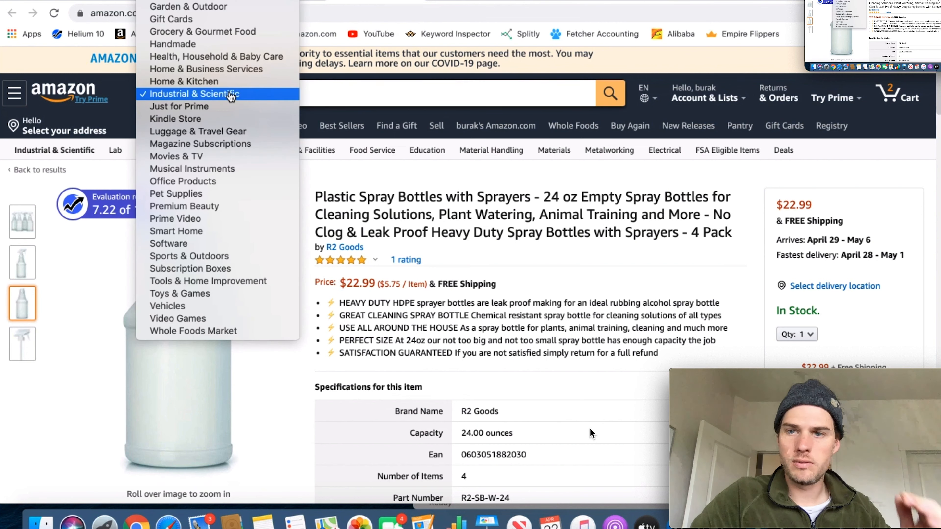
pyautogui.click(222, 1)
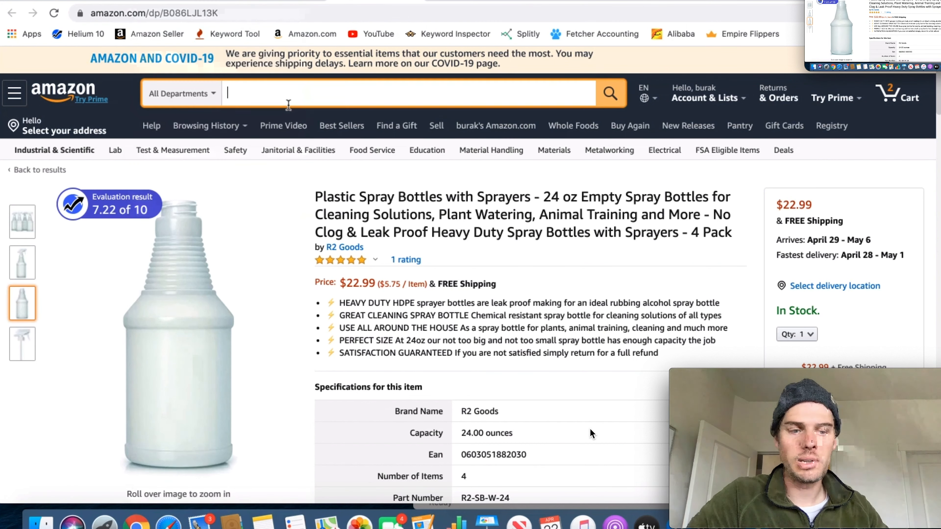
pyautogui.write('n')
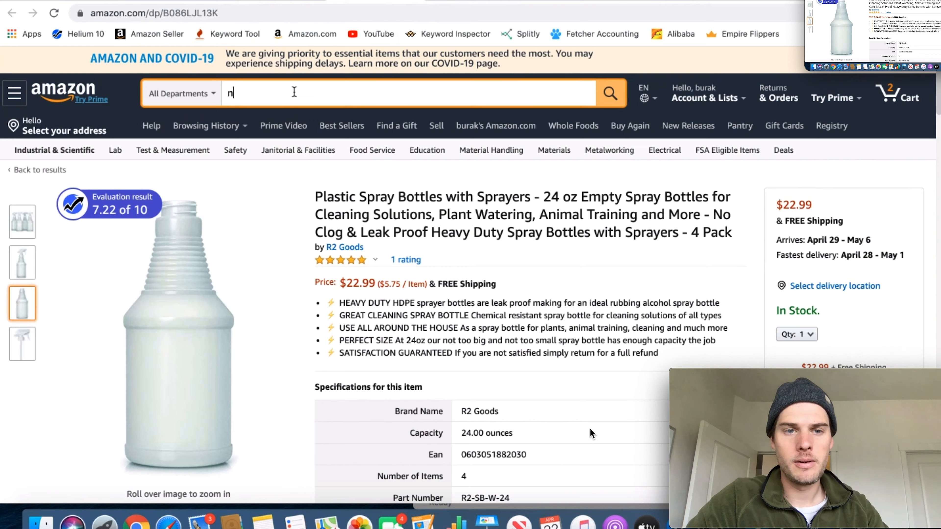
pyautogui.write('atural slee')
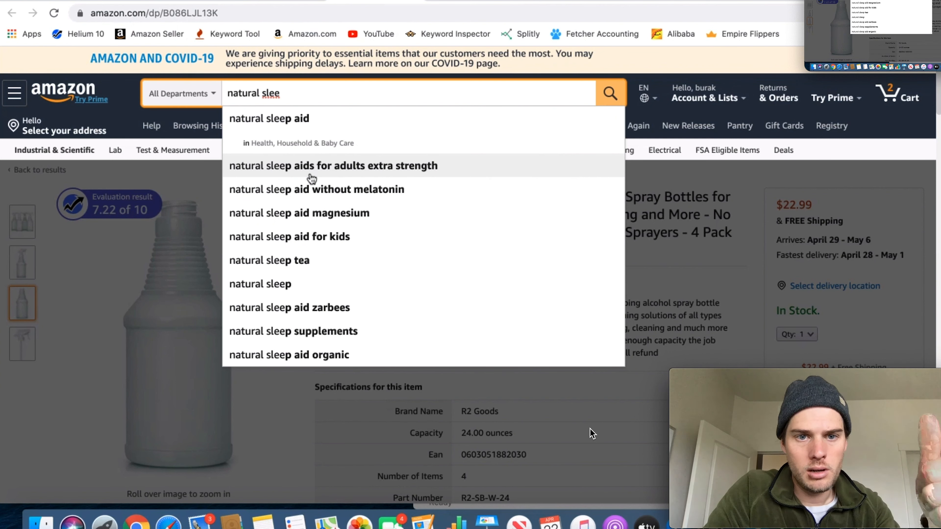
pyautogui.click(283, 123)
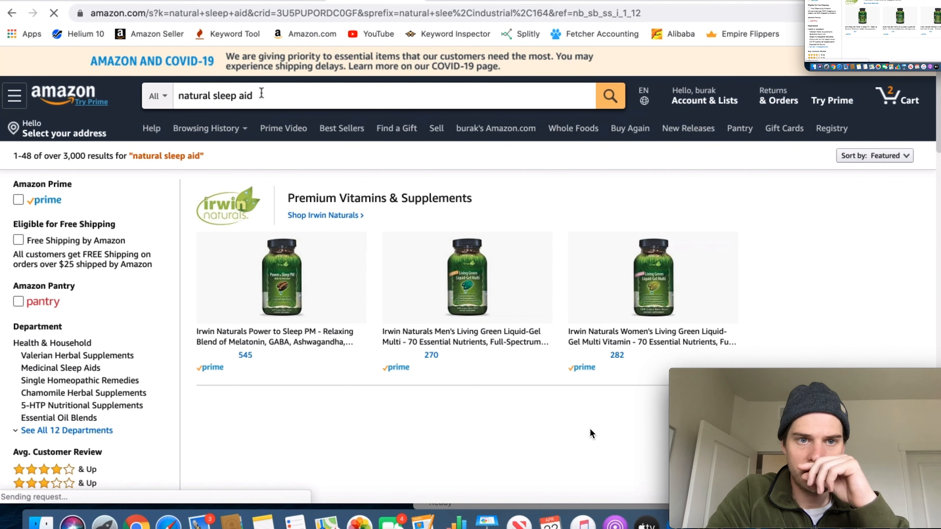
# Step: Copy the search term "natural sleep aid" from Amazon into cell A2 of the Excel sheet
pyautogui.tripleClick(213, 94)
pyautogui.press('super+c')
pyautogui.press('super+Tab')
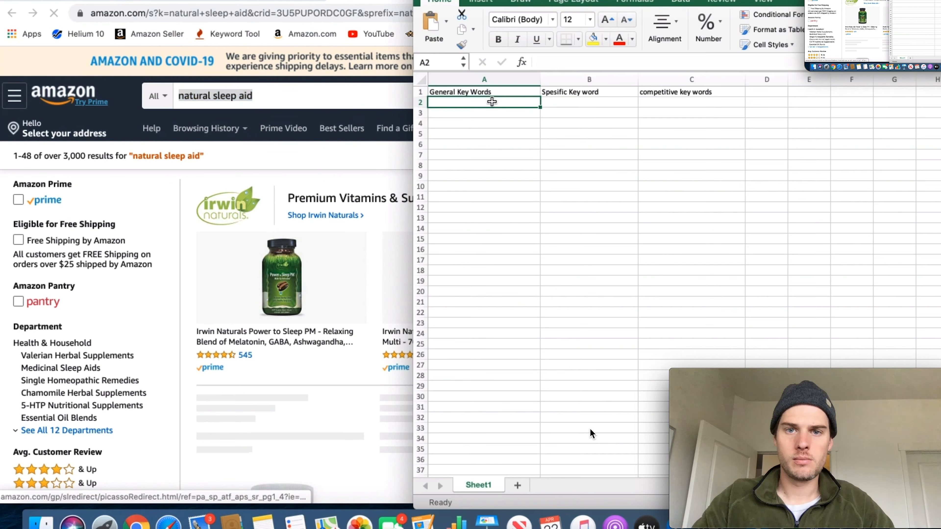
pyautogui.press('super+v')
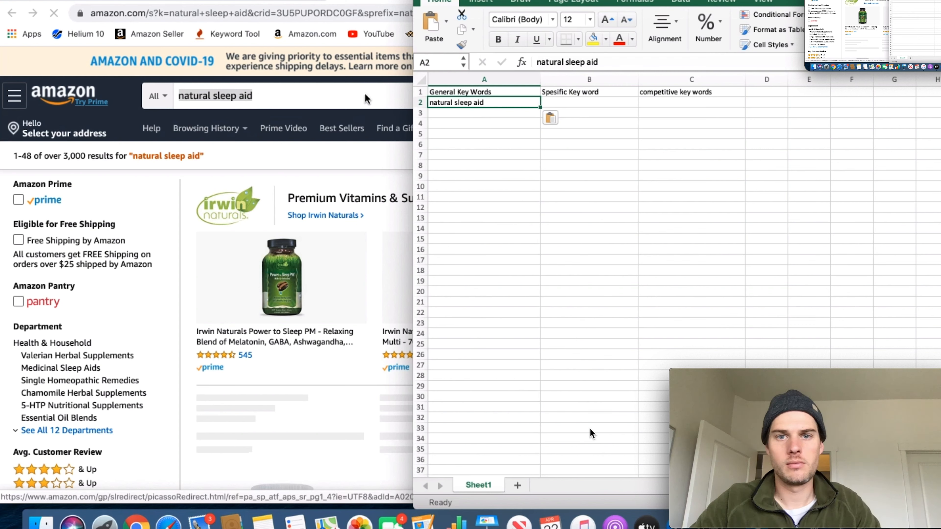
# Step: Return to Amazon and shorten the search text to "natural sleep" to bring up keyword suggestions
pyautogui.press('super+Tab')
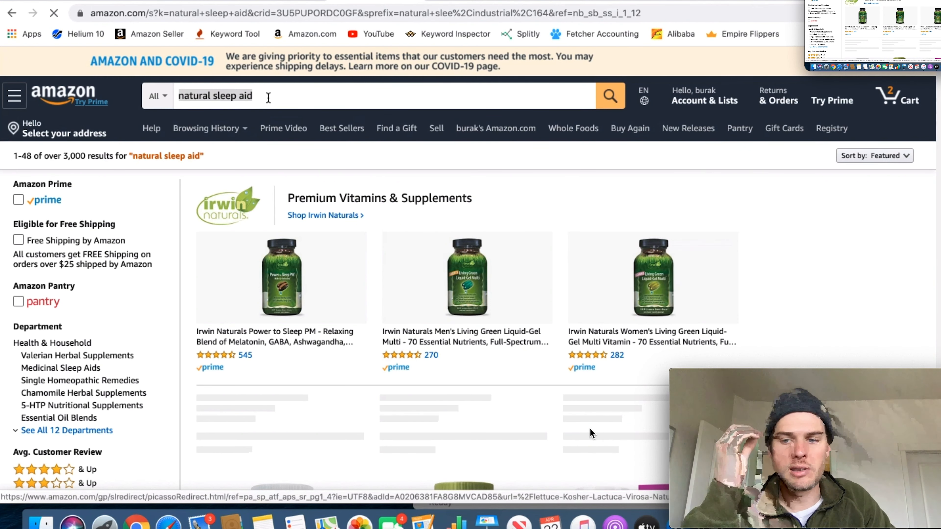
pyautogui.click(260, 96)
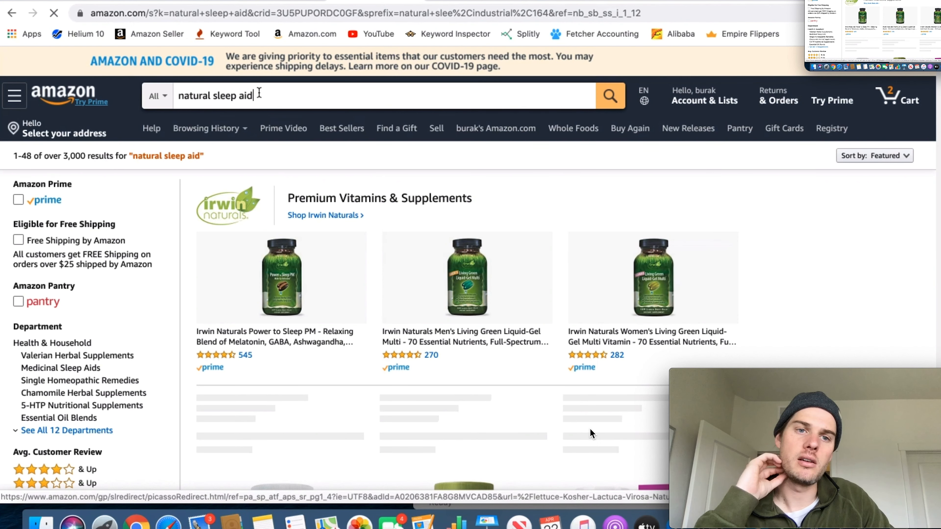
pyautogui.press('BackSpace')
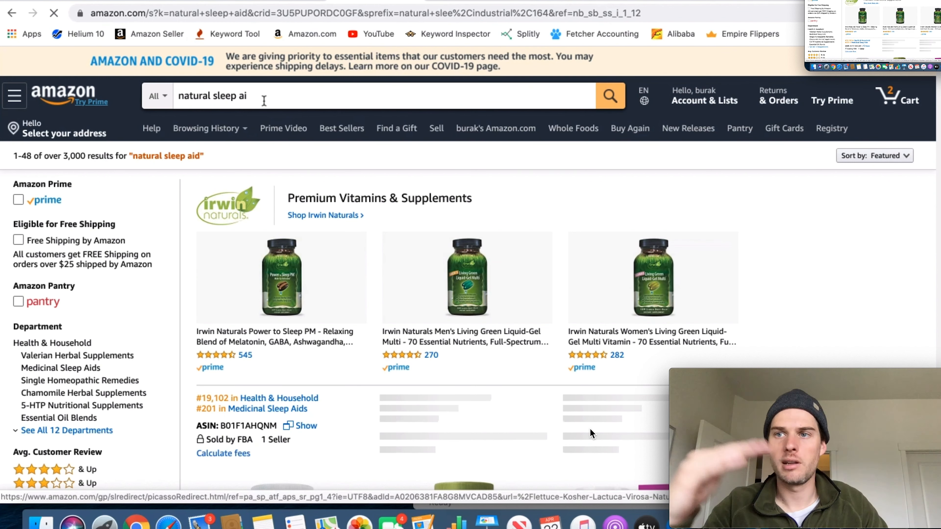
pyautogui.press('BackSpace')
pyautogui.press('BackSpace')
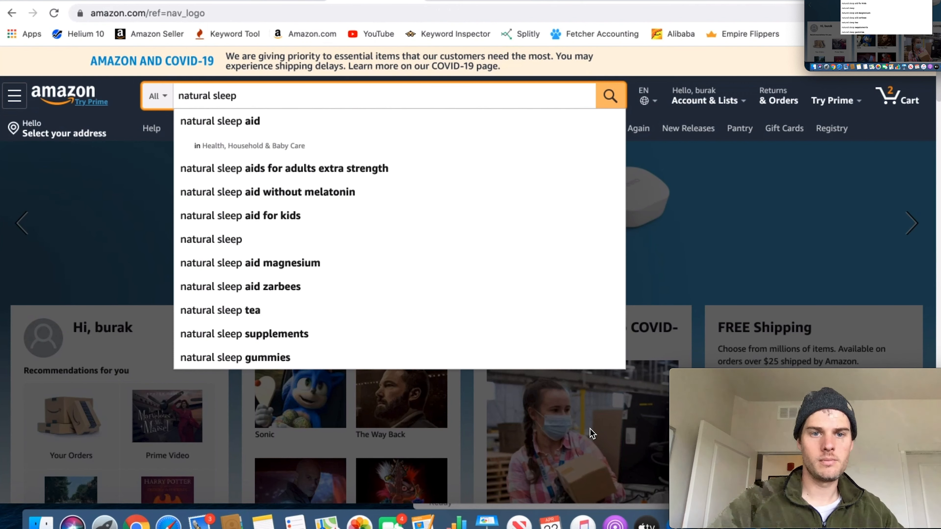
# Step: In the Excel sheet, enter "natural sleep aid for adults extra strenght" in A3 and widen column A to fit it
pyautogui.click(726, 506)
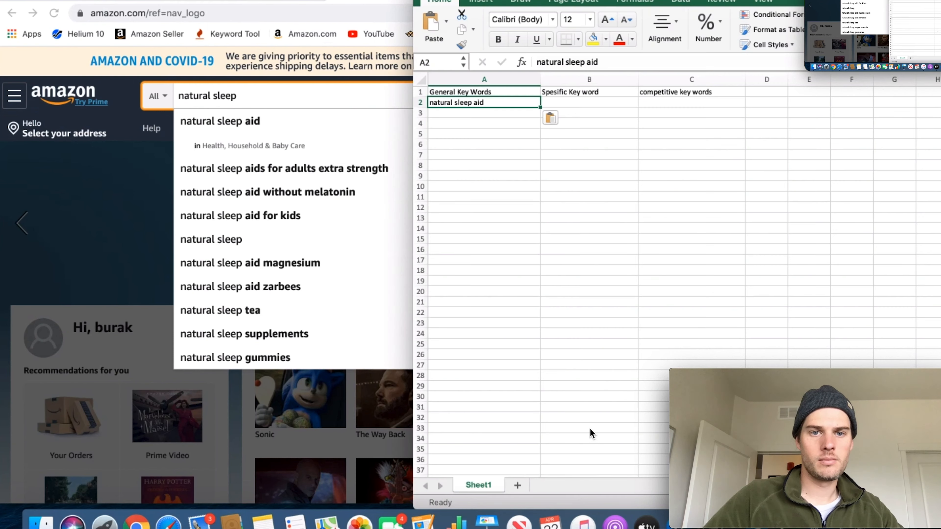
pyautogui.click(462, 119)
pyautogui.click(462, 113)
pyautogui.write('natural sleep aid')
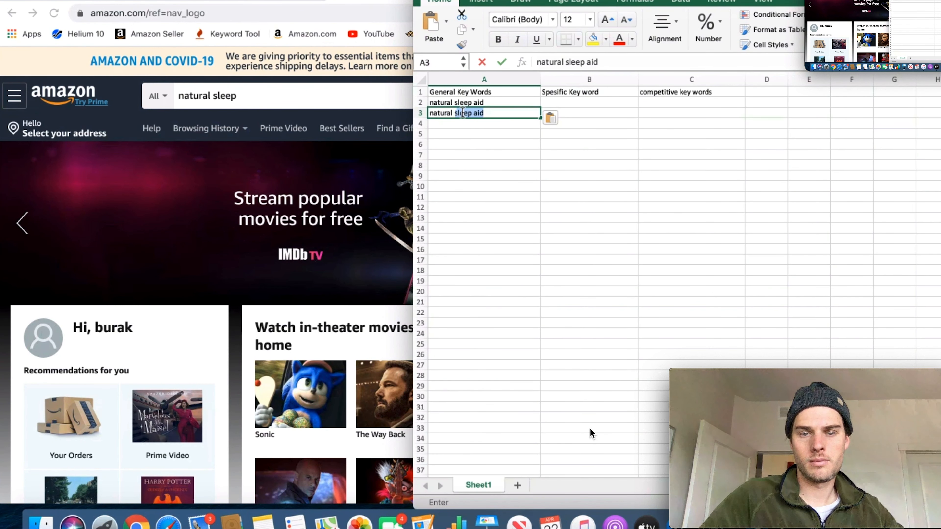
pyautogui.write(' for')
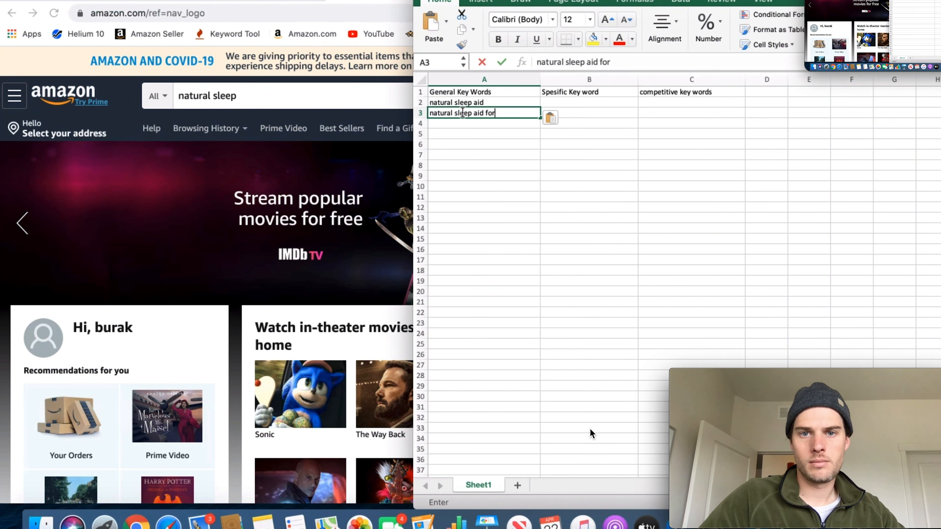
pyautogui.write(' adults extra stre')
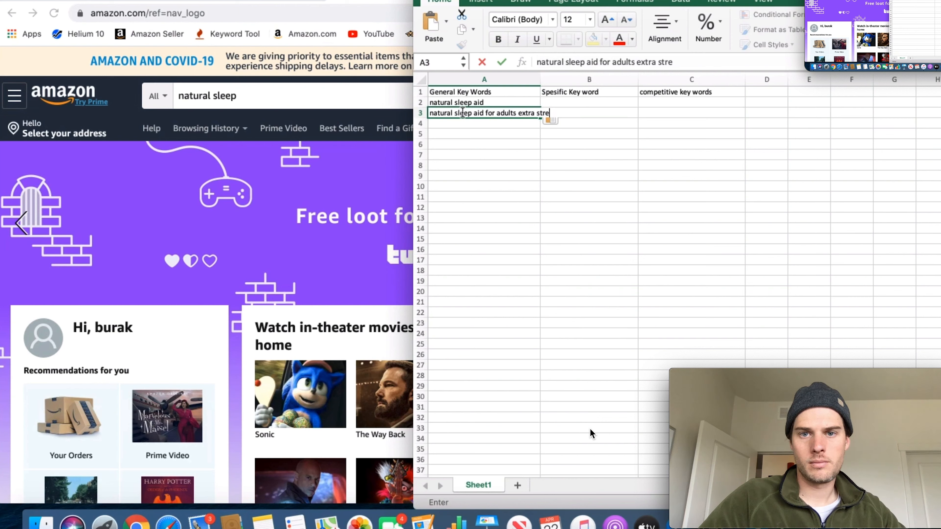
pyautogui.press('BackSpace')
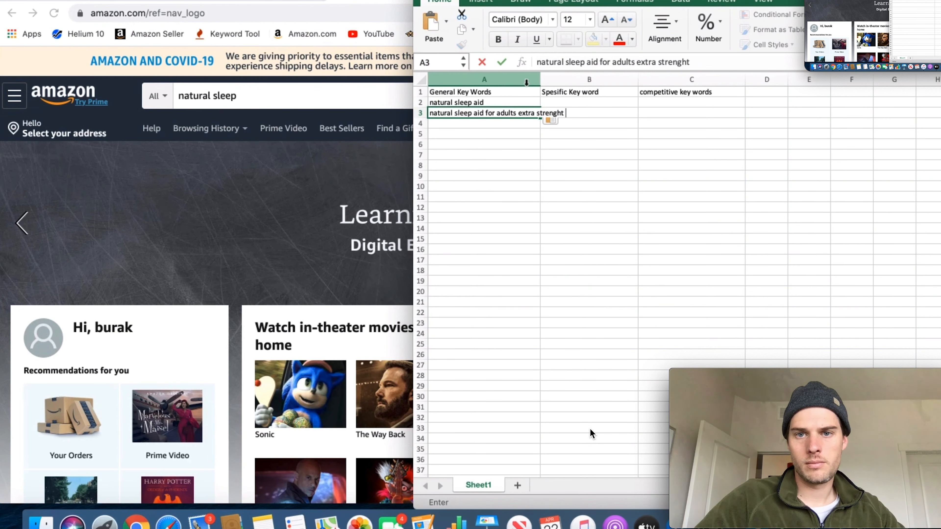
# Step: Compare the keyword in A3 with Amazon's search suggestions for "natural sleep"
pyautogui.click(254, 95)
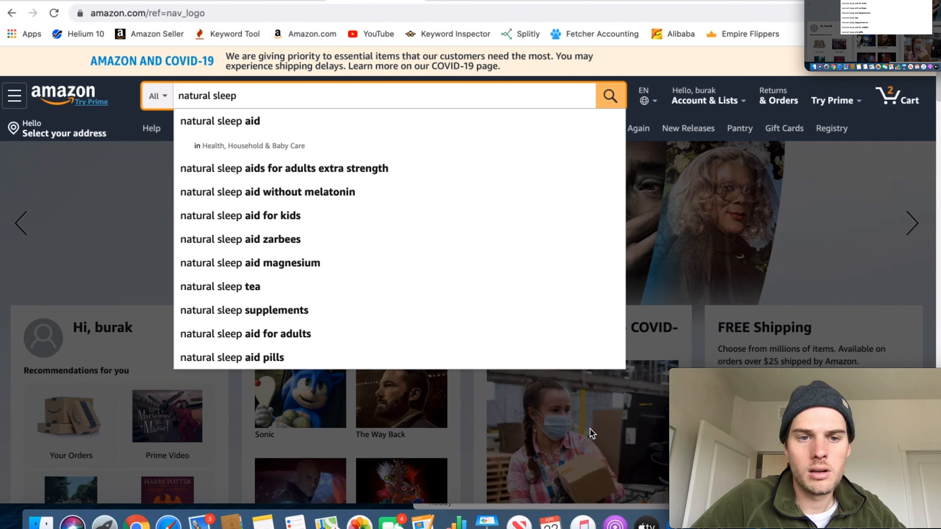
pyautogui.press('super+Tab')
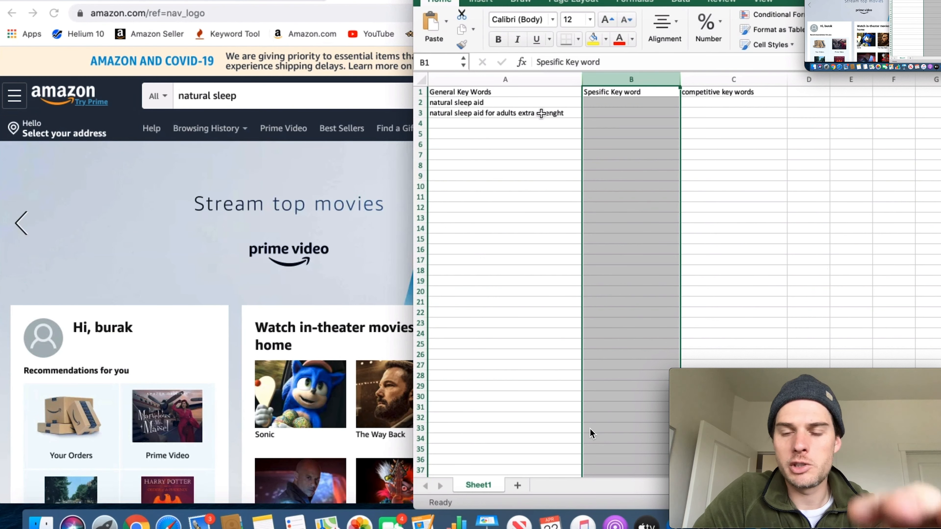
pyautogui.doubleClick(550, 113)
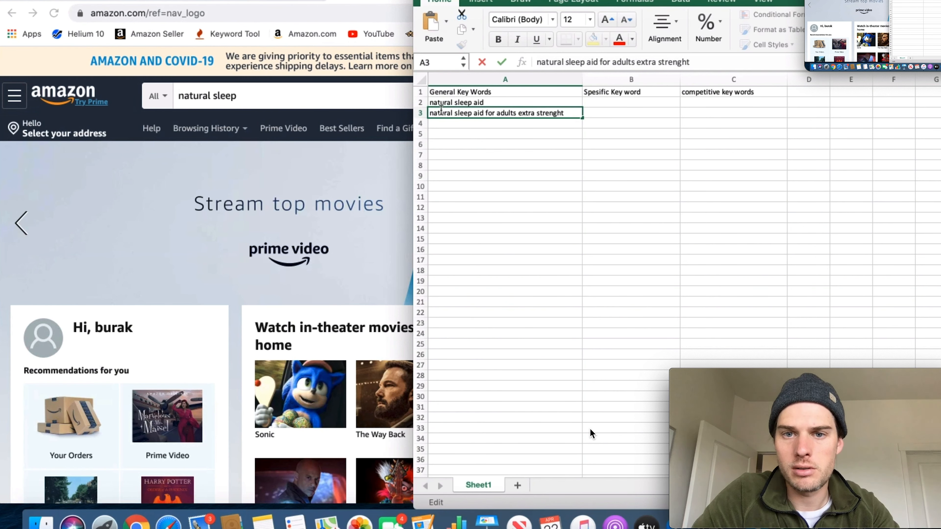
pyautogui.click(363, 100)
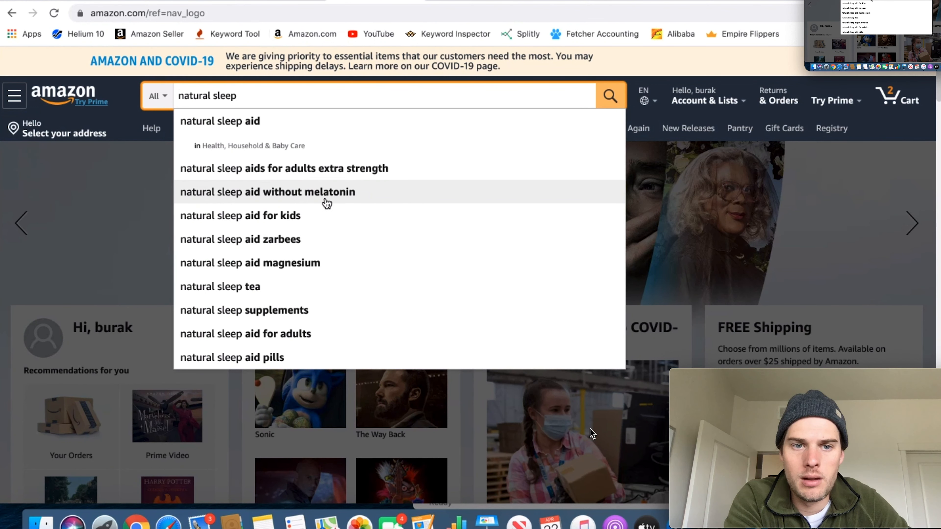
# Step: Search Amazon for the suggestion "natural sleep aid without melatonin" and shorten the search text to "natural sleep" for more suggestions
pyautogui.click(326, 203)
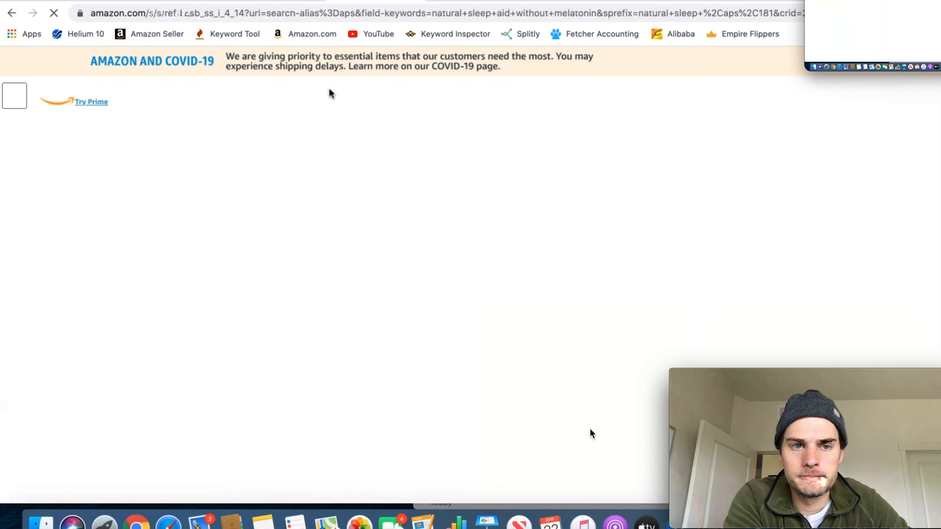
pyautogui.moveTo(264, 91); pyautogui.dragTo(331, 96)
pyautogui.click(343, 95)
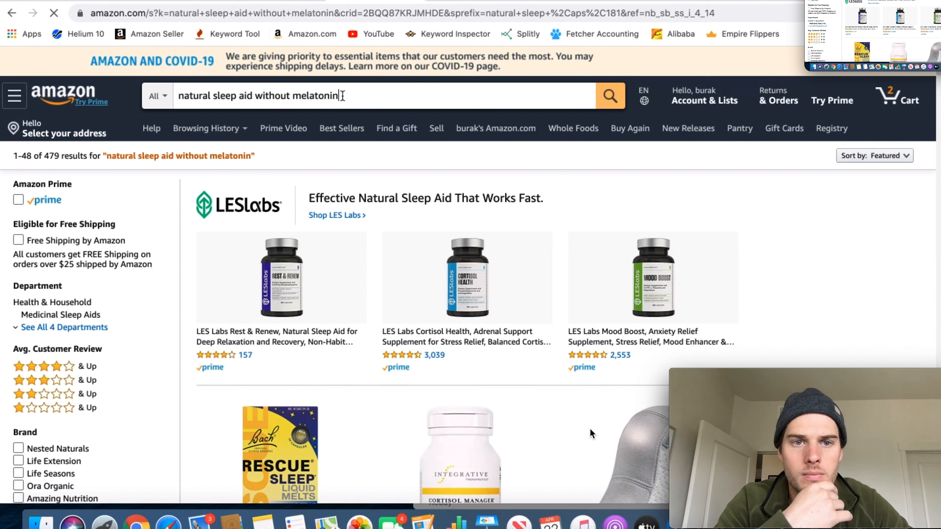
pyautogui.tripleClick(204, 93)
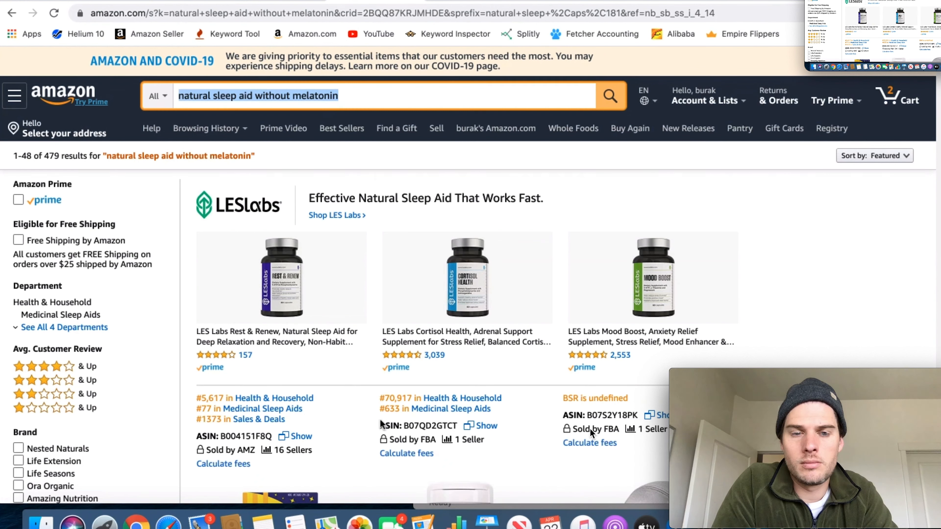
pyautogui.press('super+Tab')
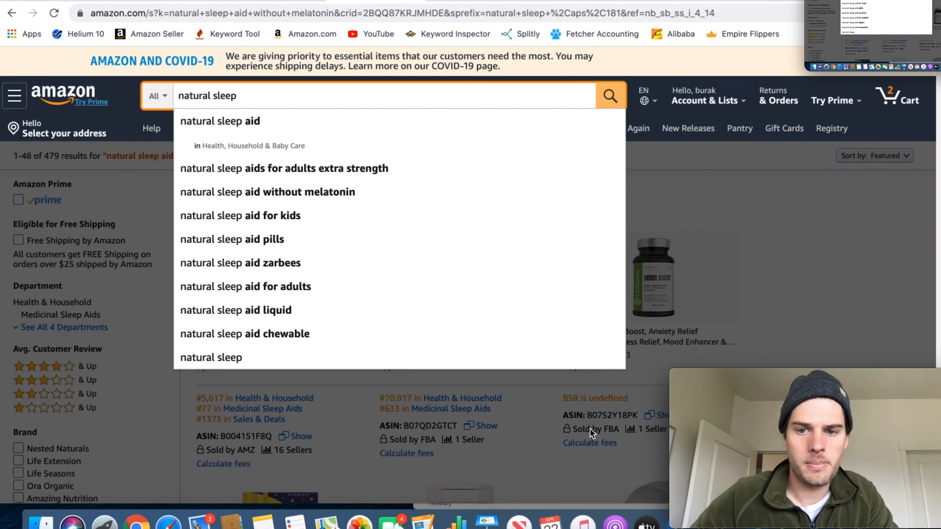
# Step: Switch to the Excel sheet and enter the general keyword "natural sleep aid pills" in cell A4
pyautogui.press('super+Tab')
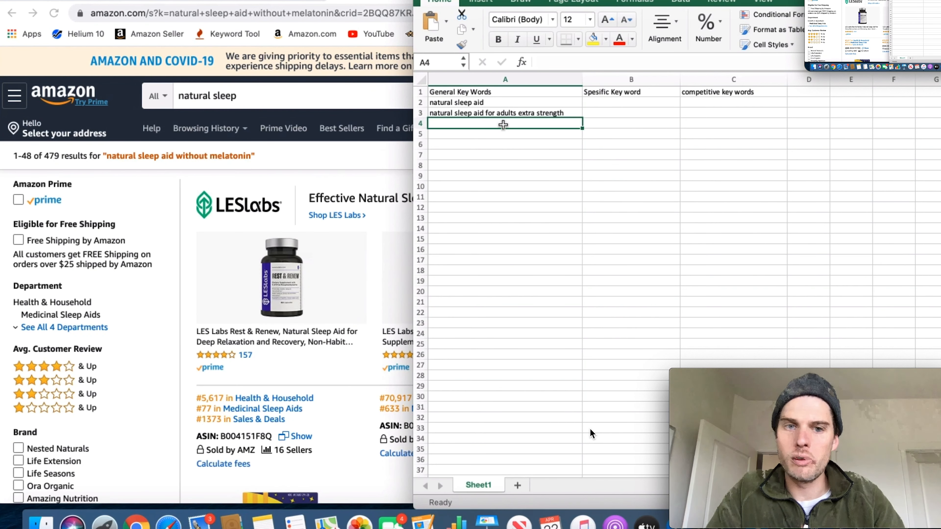
pyautogui.write('natural')
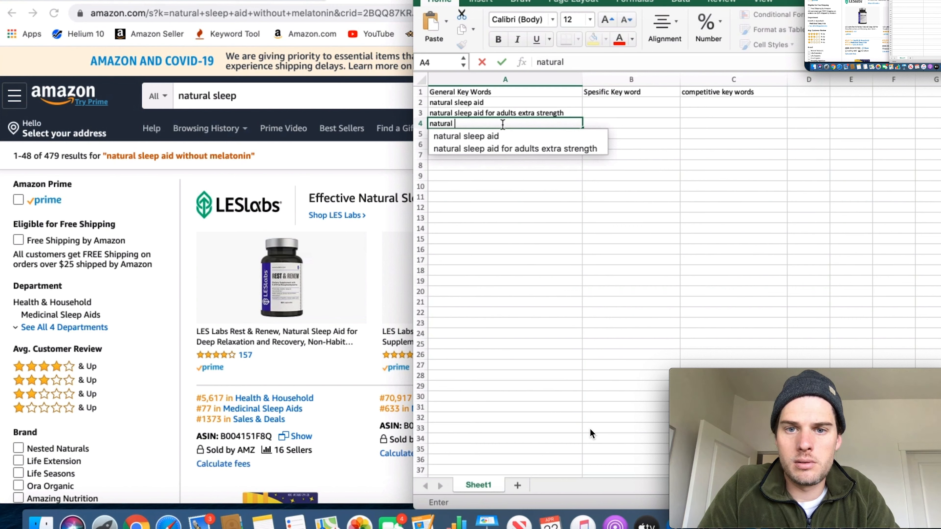
pyautogui.write(' sleep ai')
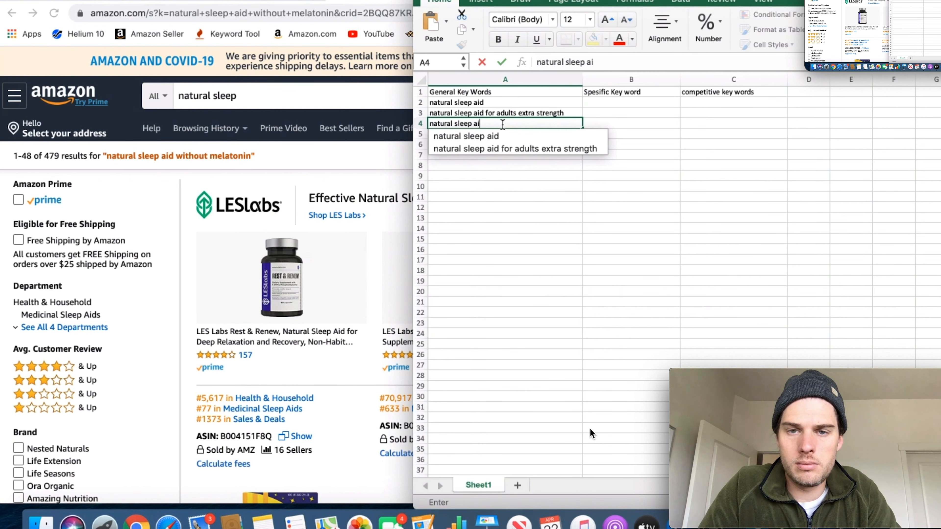
pyautogui.write('d')
# Step: Return to Amazon and replace the search text with "sleeping pills" to bring up its keyword suggestions
pyautogui.click(292, 92)
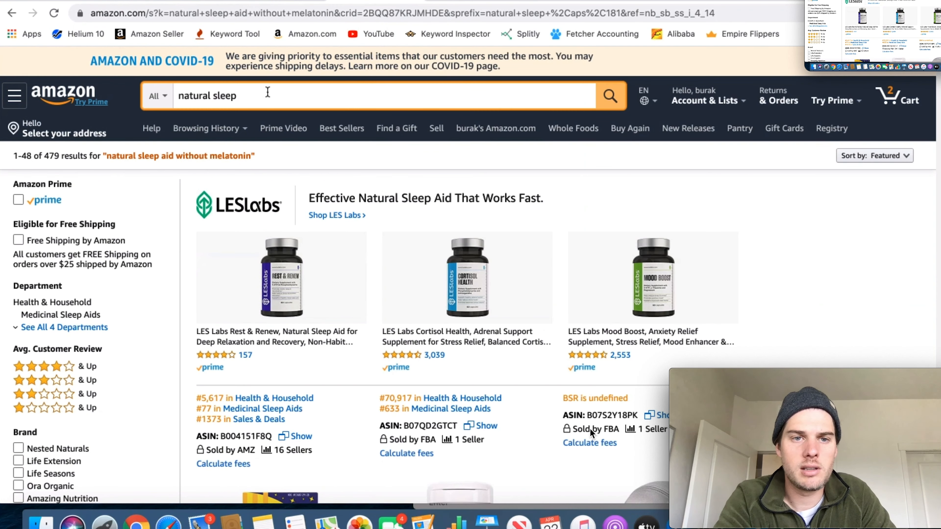
pyautogui.press('BackSpace')
pyautogui.press('BackSpace')
pyautogui.press('BackSpace')
pyautogui.press('BackSpace')
pyautogui.press('BackSpace')
pyautogui.press('BackSpace')
pyautogui.press('BackSpace')
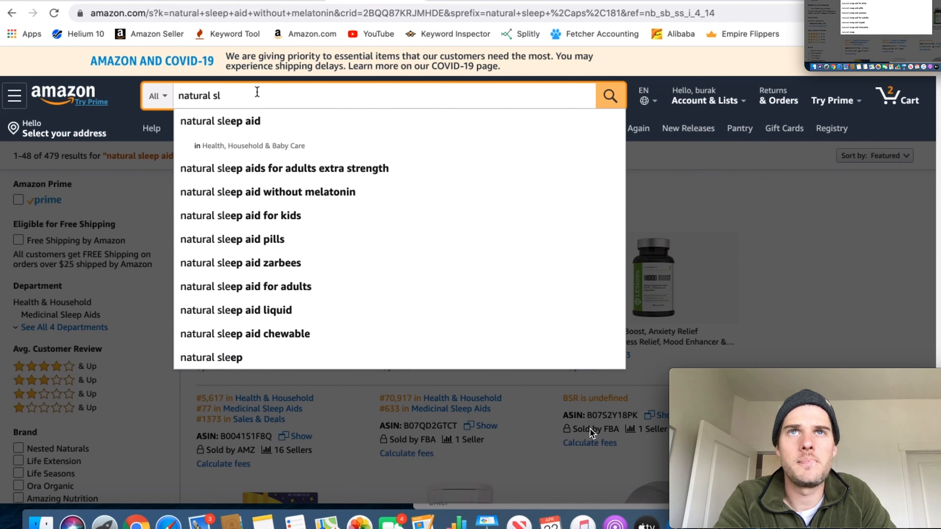
pyautogui.press('BackSpace')
pyautogui.press('BackSpace')
pyautogui.press('BackSpace')
pyautogui.press('BackSpace')
pyautogui.press('BackSpace')
pyautogui.press('BackSpace')
pyautogui.write('sle')
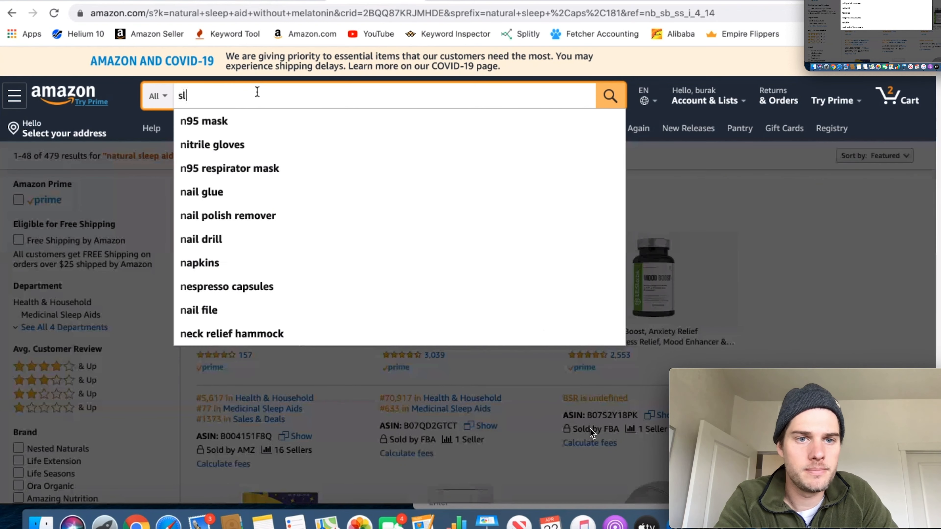
pyautogui.write('eping pills')
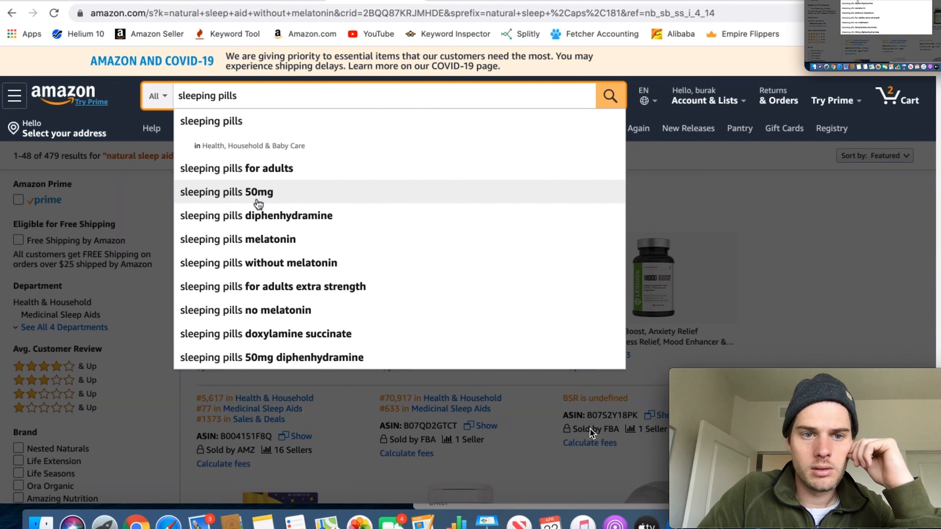
# Step: In the Excel sheet, enter the general keyword "Sleeping pills 50mg" in cell A6
pyautogui.press('super+Tab')
pyautogui.write('Sleeping pills')
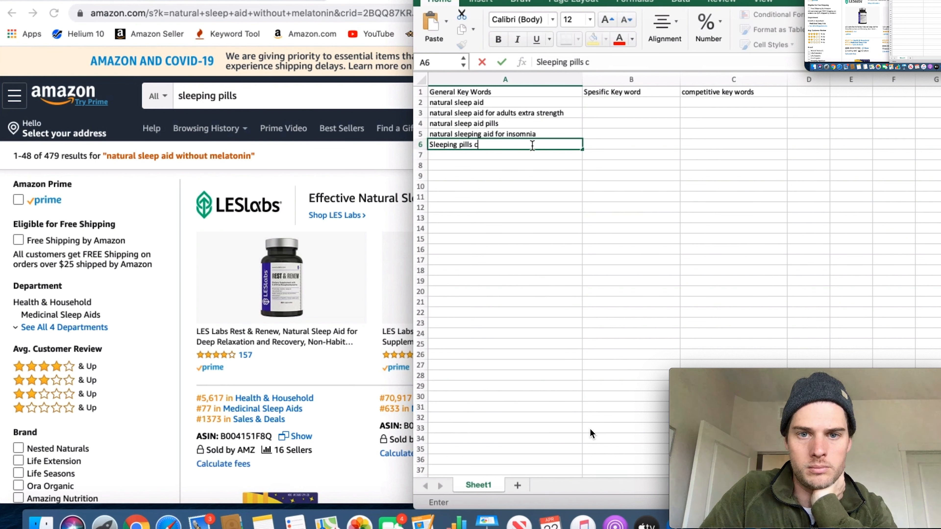
pyautogui.press('XF86AudioRaiseVolume')
pyautogui.write('50')
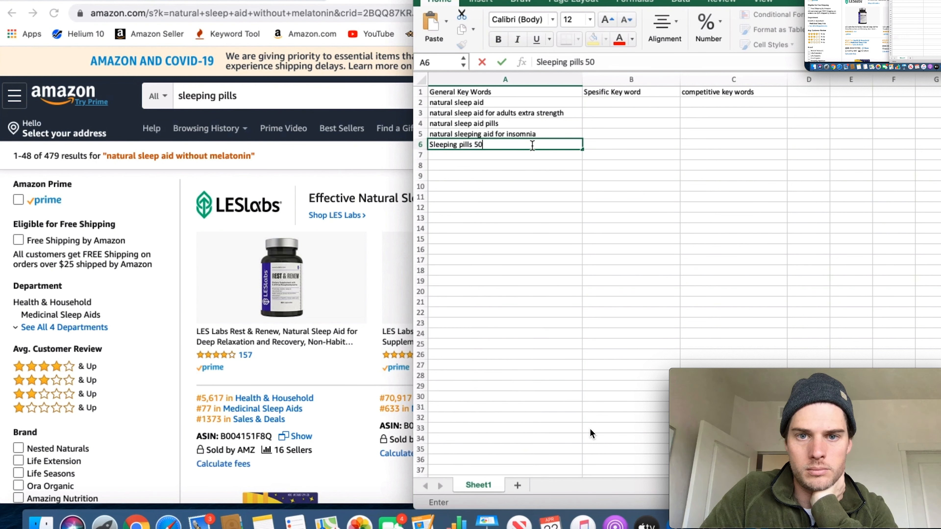
pyautogui.write('mg')
pyautogui.click(480, 153)
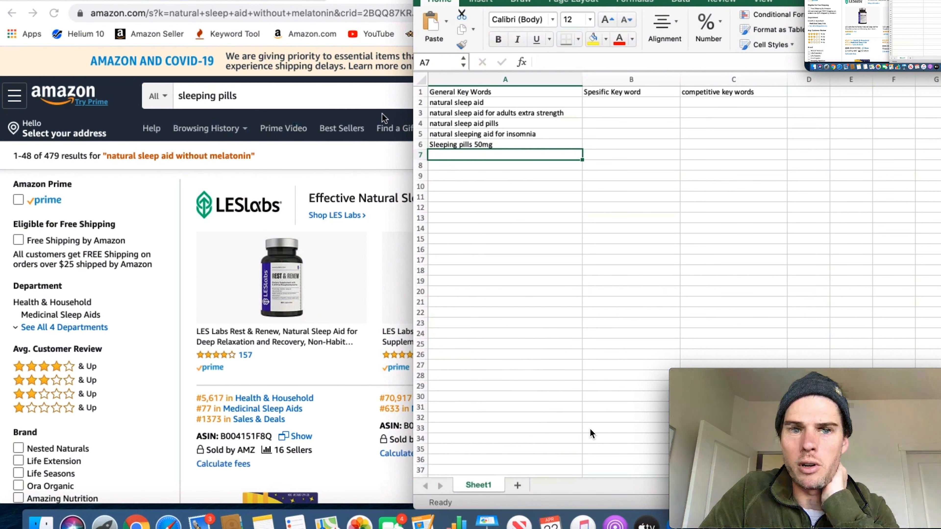
# Step: Consult Amazon's "sleeping pills" suggestions and enter "sleeping pills melatonin" in A7 and "sleeping pills natural" in A8 of the Excel sheet
pyautogui.click(302, 94)
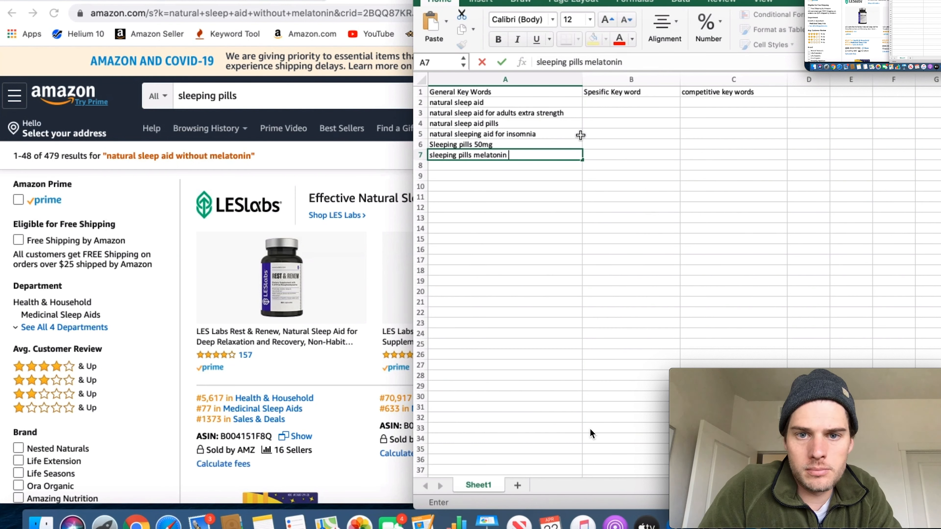
pyautogui.press('Return')
pyautogui.write('sle')
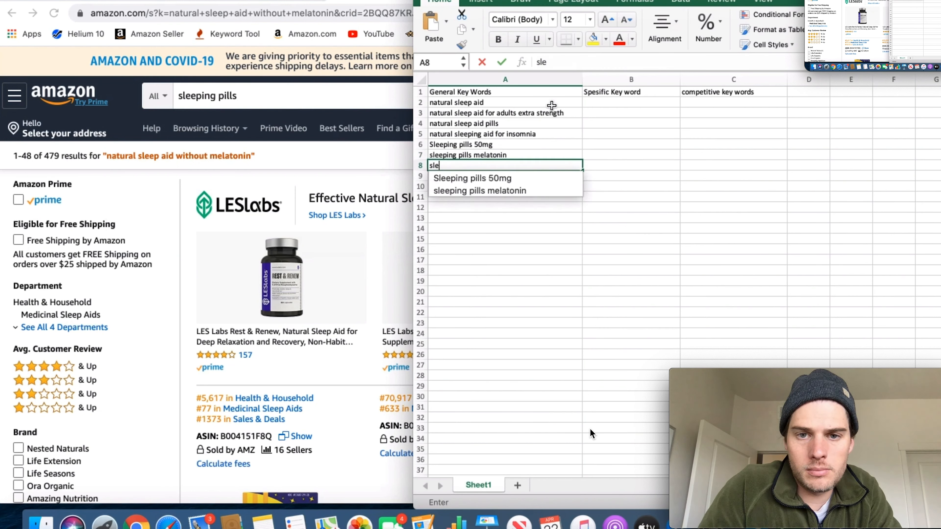
pyautogui.write('eping pills natural')
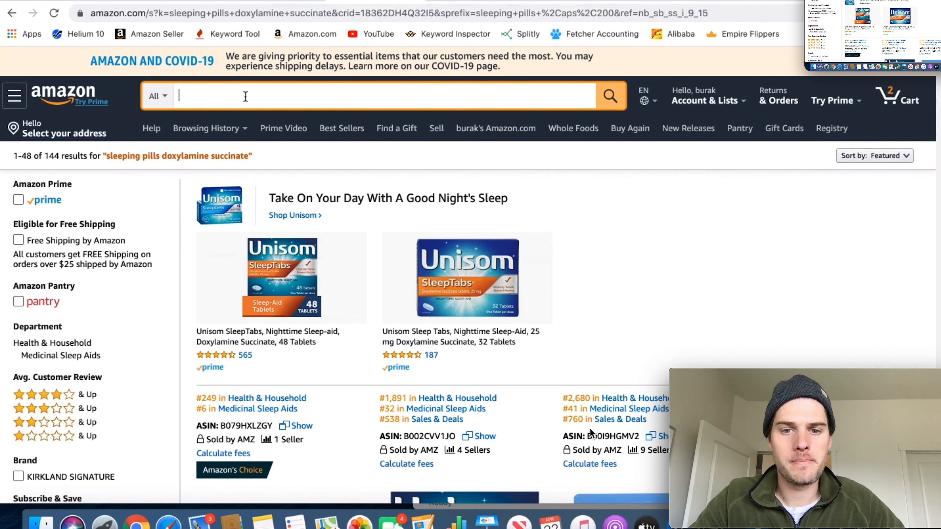
# Step: Enter "pills for" in Amazon's search box and review the suggestions for sleep-related keywords
pyautogui.write('pills')
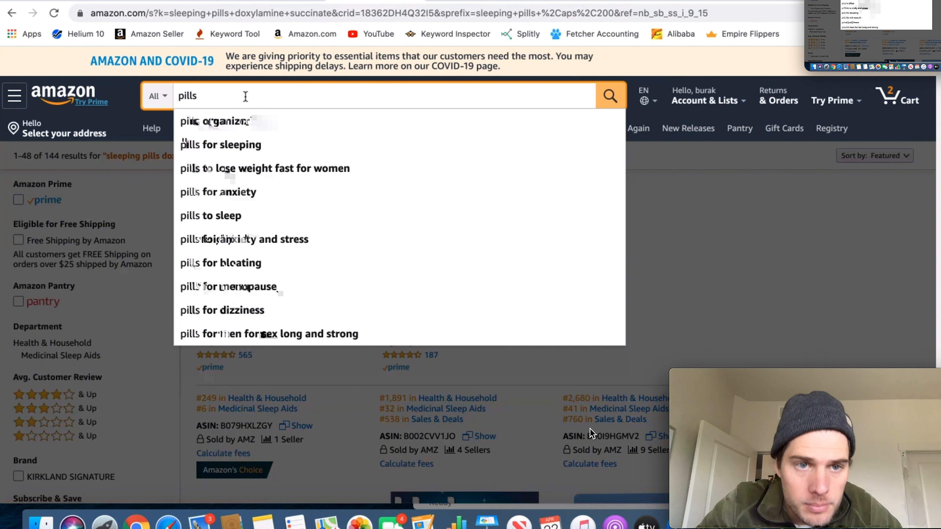
pyautogui.write(' for')
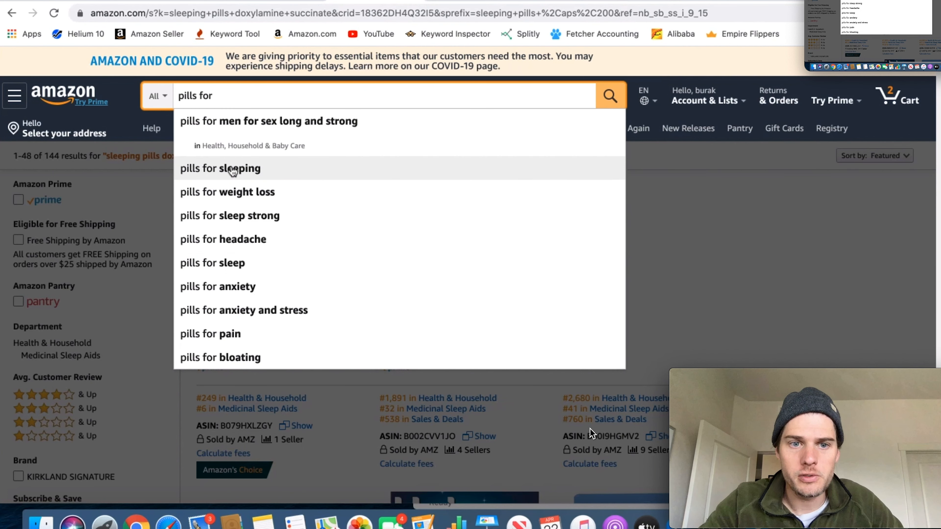
pyautogui.press('BackSpace')
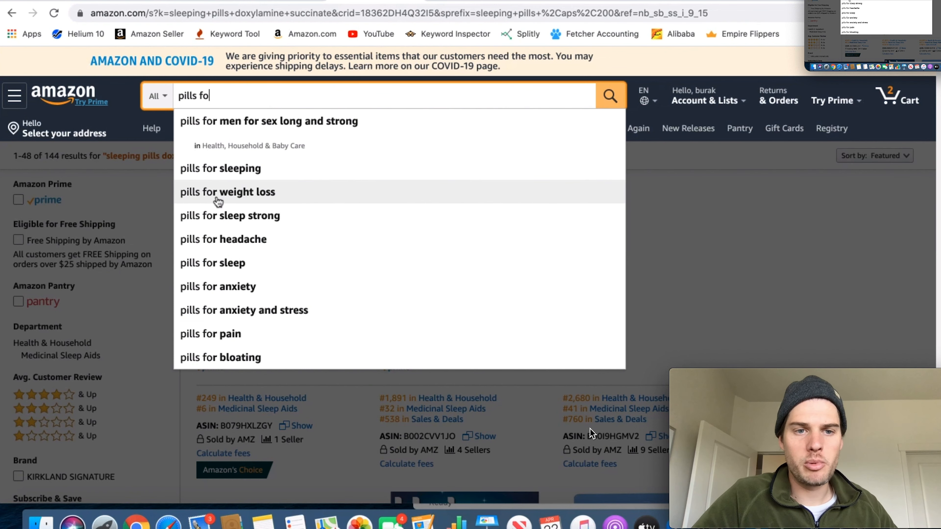
pyautogui.scroll(-1, 222, 208)
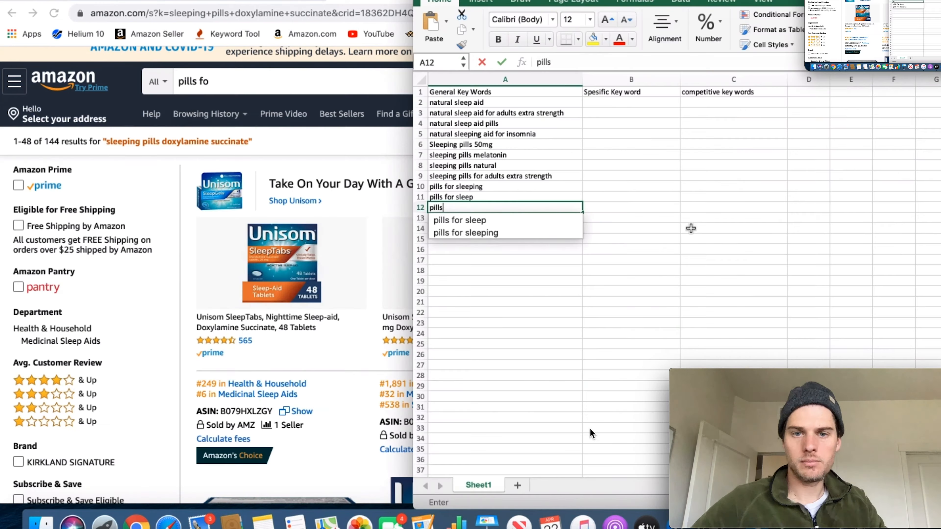
# Step: In the Excel sheet, enter the general keyword "pills for sleep strong" in cell A12
pyautogui.write('for slee')
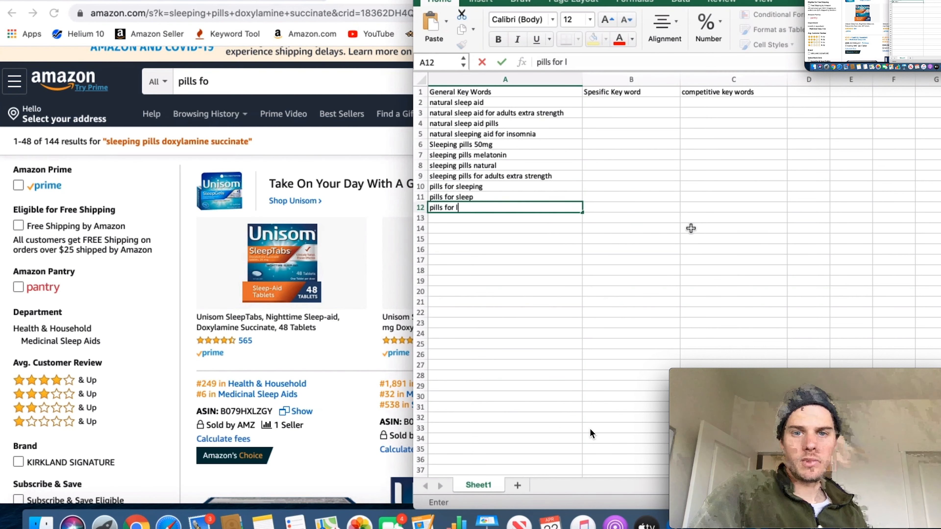
pyautogui.write('p strong')
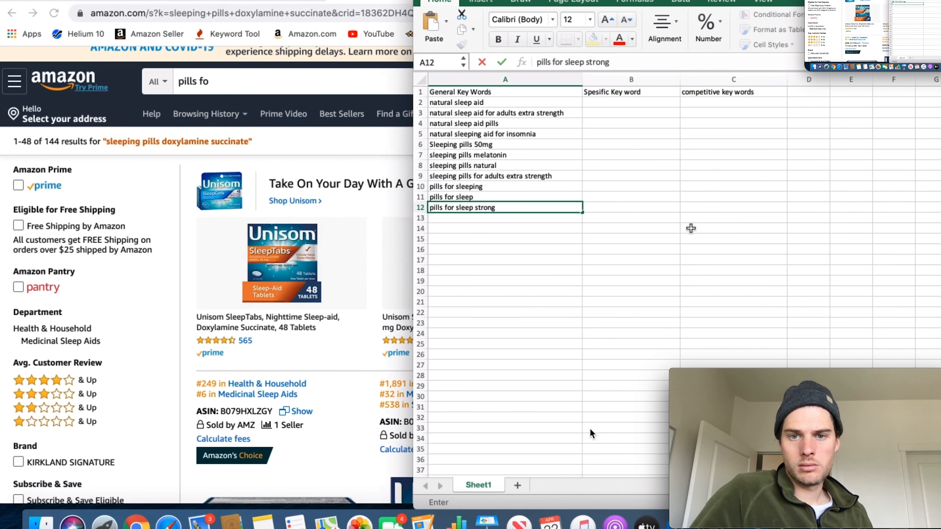
pyautogui.press('Return')
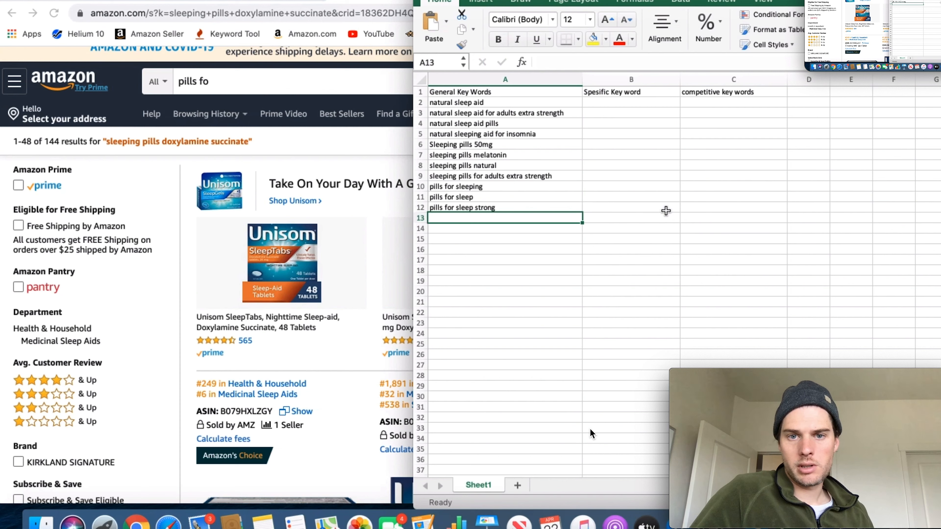
# Step: Return to Amazon, shorten the search text to "pills" to review its suggestions, and clear the search box
pyautogui.click(303, 82)
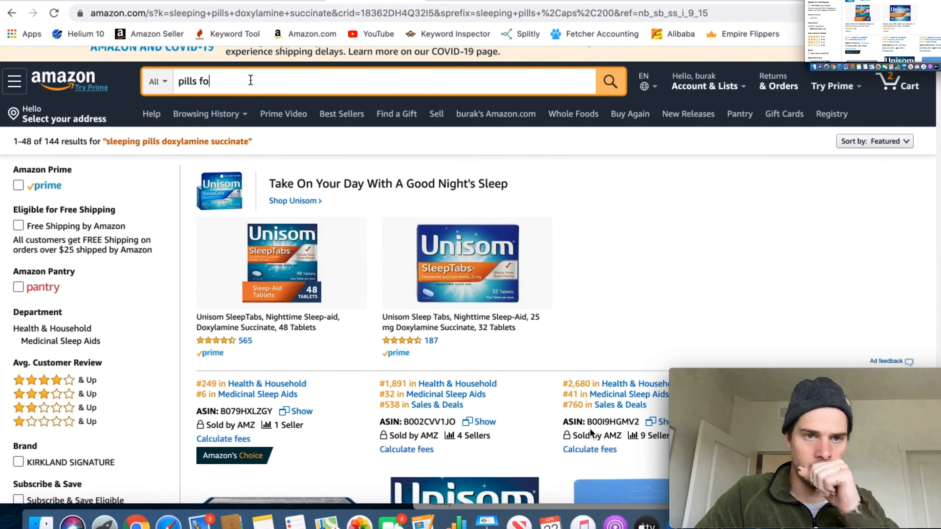
pyautogui.press('BackSpace')
pyautogui.press('BackSpace')
pyautogui.press('BackSpace')
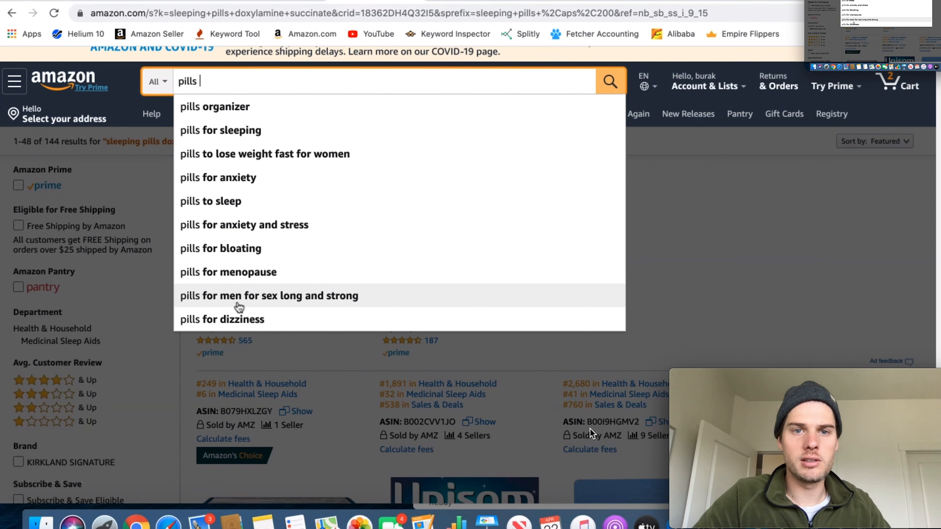
pyautogui.press('BackSpace')
pyautogui.press('BackSpace')
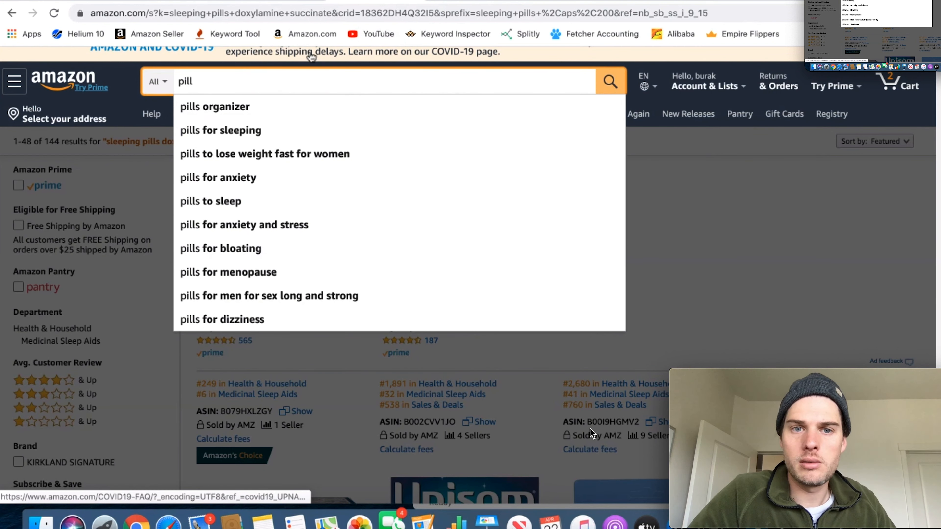
pyautogui.press('BackSpace')
pyautogui.press('BackSpace')
pyautogui.press('BackSpace')
pyautogui.press('BackSpace')
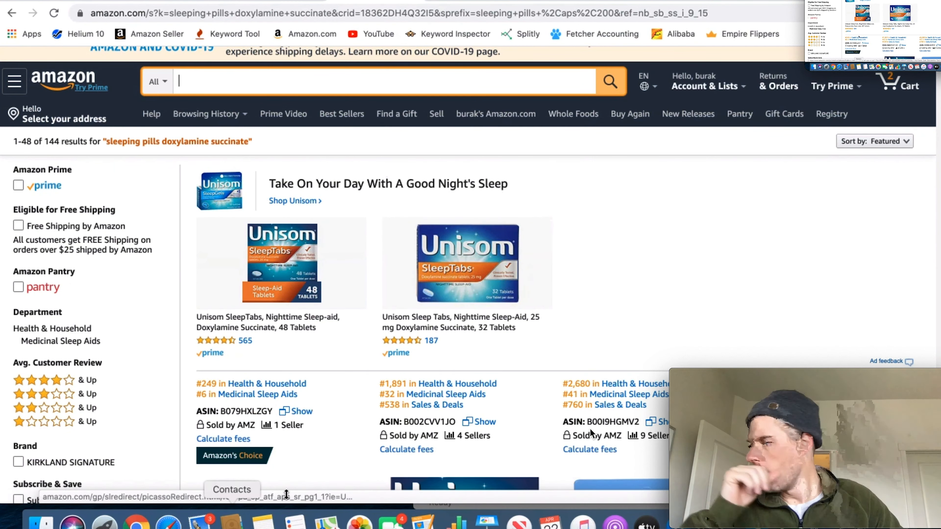
# Step: Examine the sleep aid product listings on Amazon for ingredients and ideas for specific keywords
pyautogui.scroll(-2, 254, 374)
pyautogui.scroll(3, 254, 374)
pyautogui.scroll(-1, 253, 374)
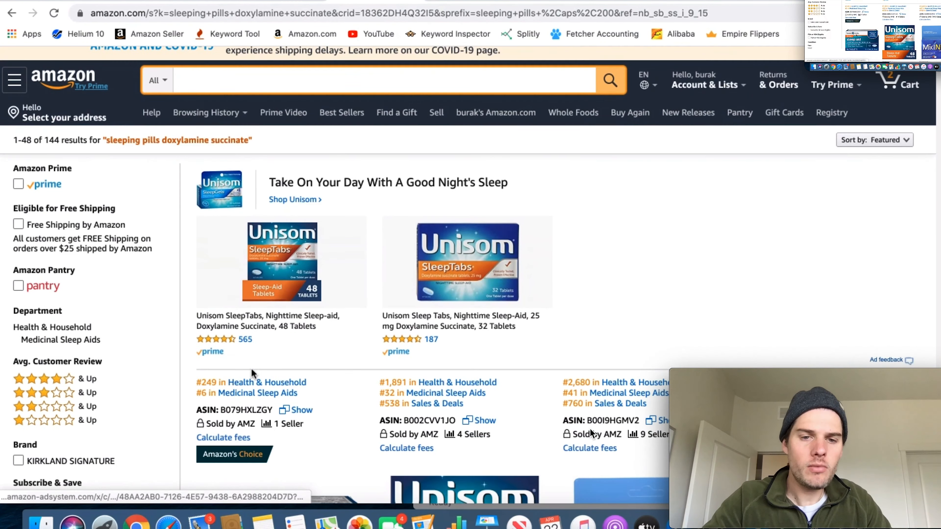
pyautogui.scroll(-5, 252, 371)
pyautogui.scroll(2, 255, 365)
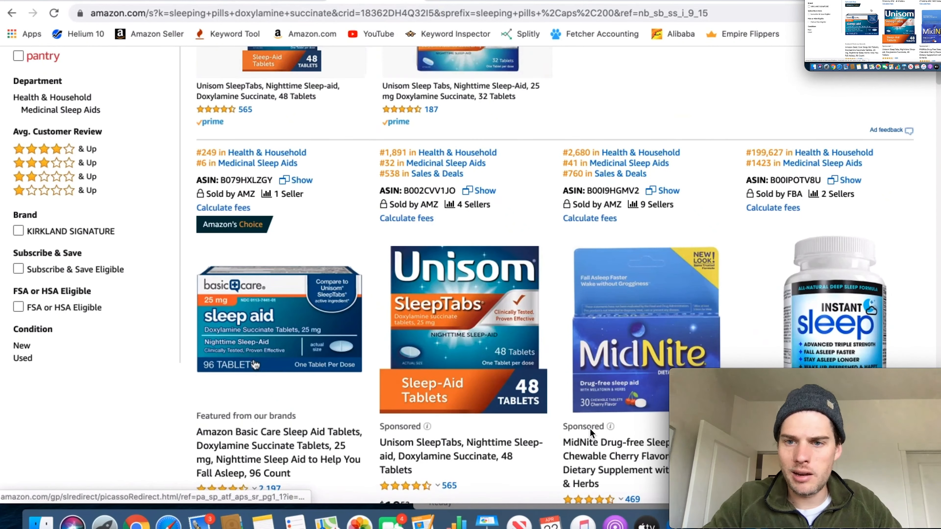
pyautogui.scroll(6, 510, 60)
pyautogui.scroll(-1, 589, 428)
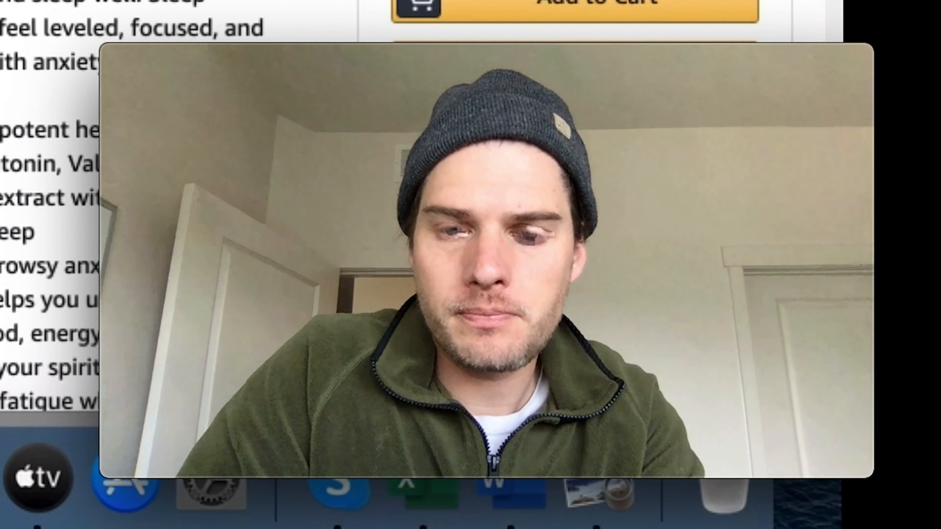
pyautogui.scroll(4, 48, 223)
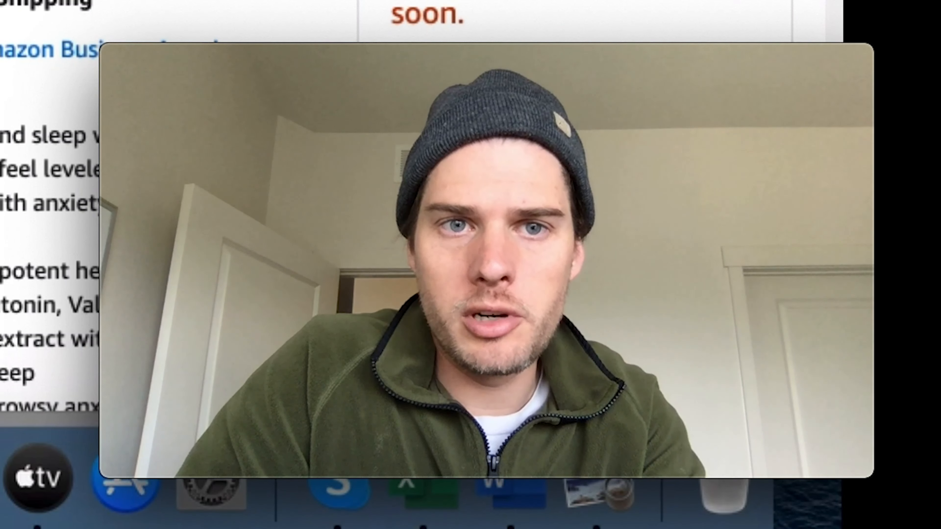
pyautogui.press('super+bracketleft')
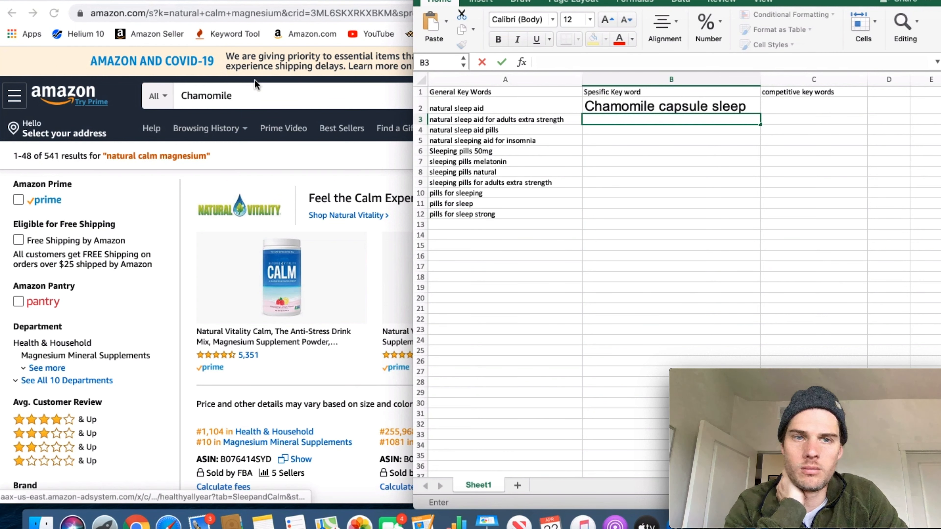
# Step: Check Amazon's suggestions for "Chamomile" and enter "chamomile pills" as a specific keyword in cell B3 of the Excel sheet
pyautogui.click(255, 91)
pyautogui.click(254, 95)
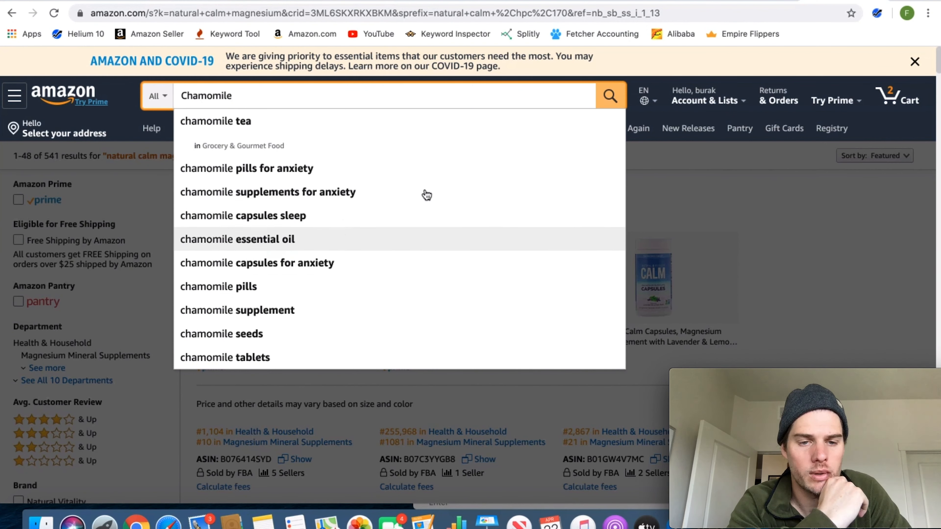
pyautogui.press('super+Tab')
pyautogui.write('lls')
pyautogui.press('Return')
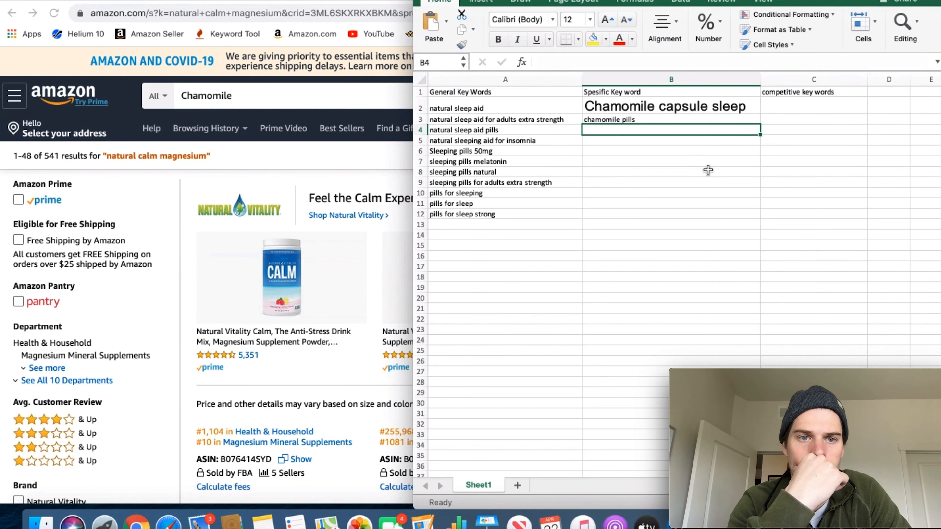
# Step: Check Amazon's suggestions for "Chamomile sleep" and enter "chamomile sleep aid" and "chamomile sleep supplement" in cells B4 and B5 of the Excel sheet
pyautogui.click(288, 90)
pyautogui.press('BackSpace')
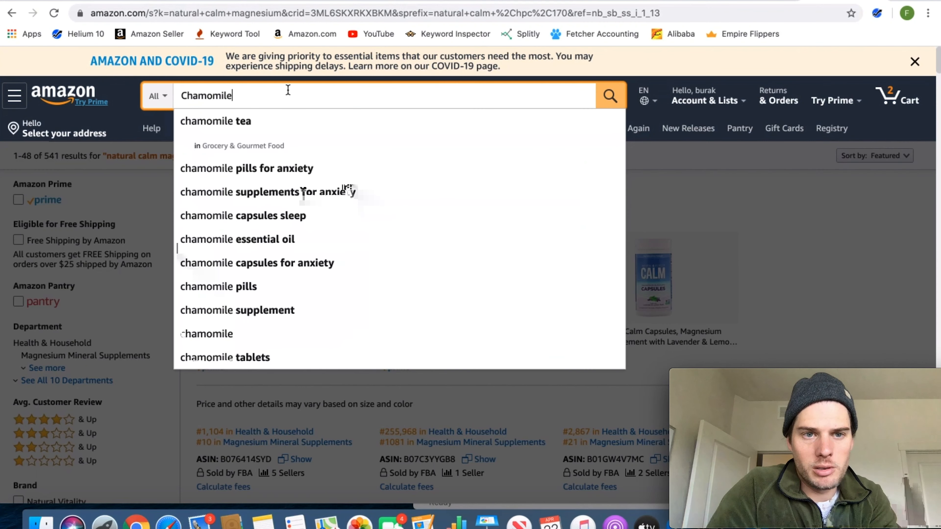
pyautogui.write('sleep')
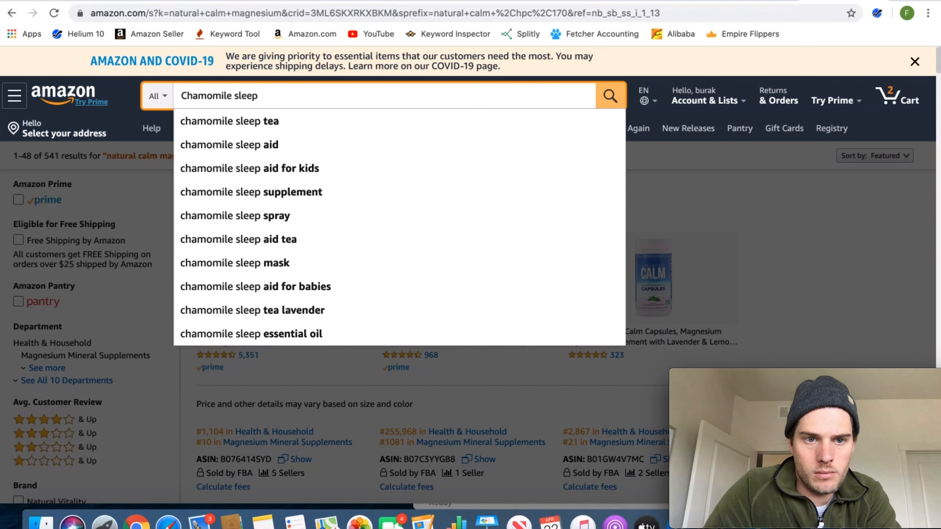
pyautogui.write('chamomile sleep suplem')
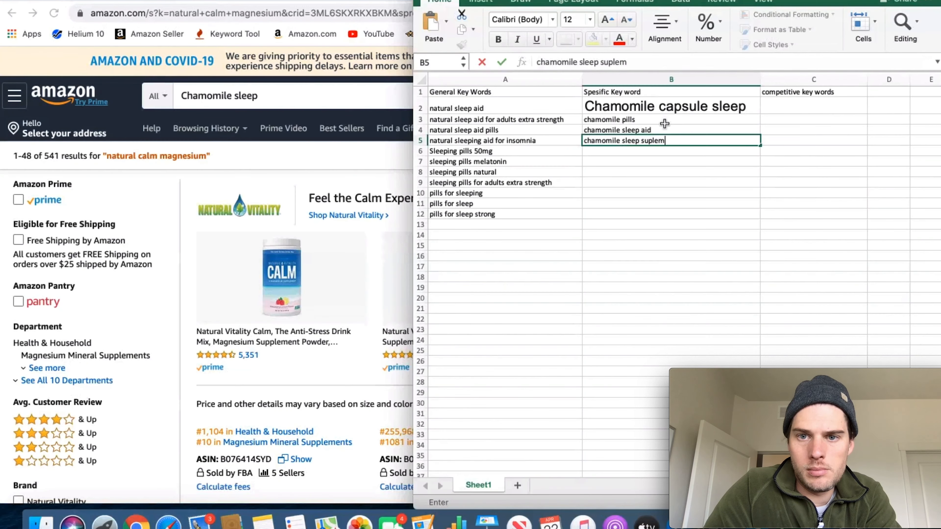
pyautogui.write('ent')
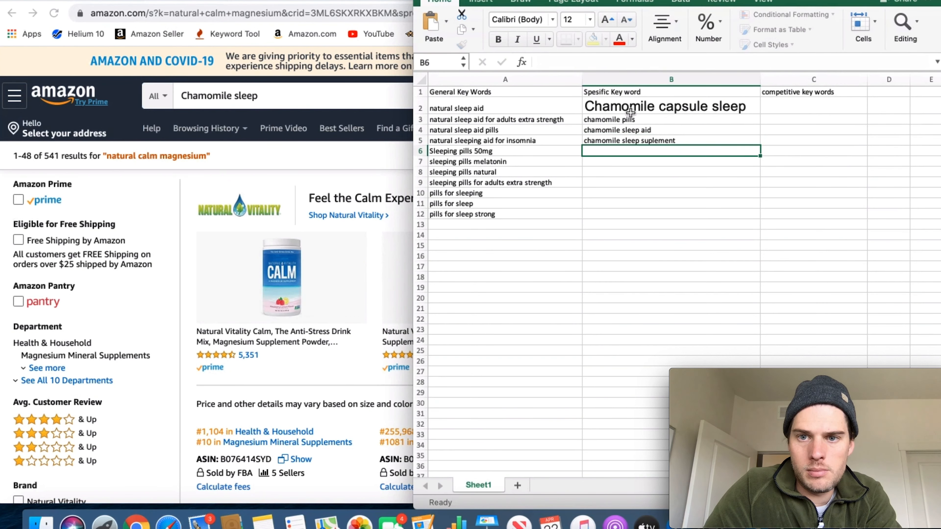
pyautogui.press('Return')
# Step: Replace the Amazon search text with "Valerian Root" to check its suggestions, and enter "Valerian root pills" in cell B6 of the Excel sheet
pyautogui.click(297, 94)
pyautogui.click(263, 95)
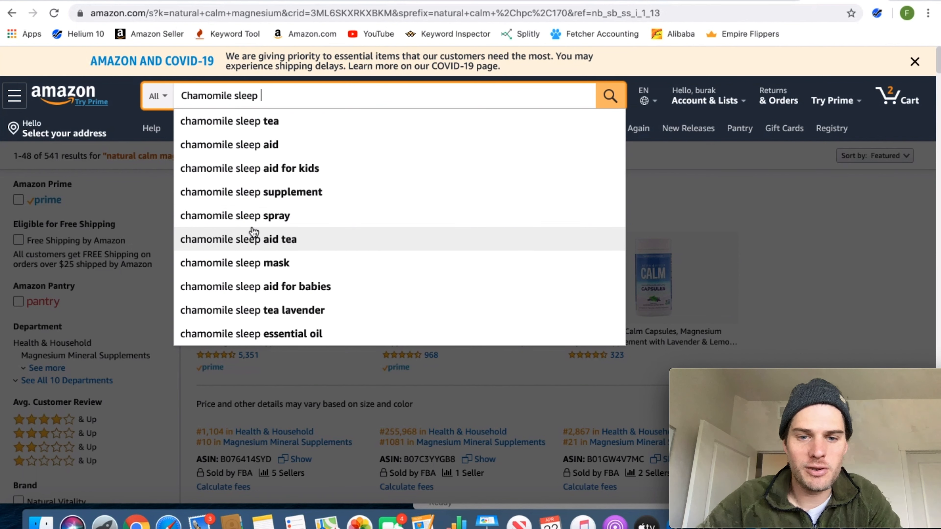
pyautogui.tripleClick(335, 84)
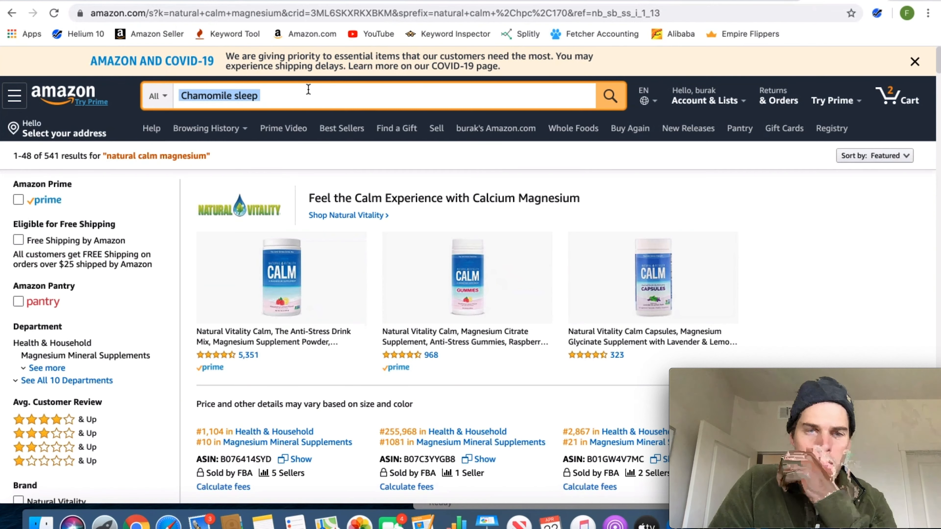
pyautogui.write('Valerian Root')
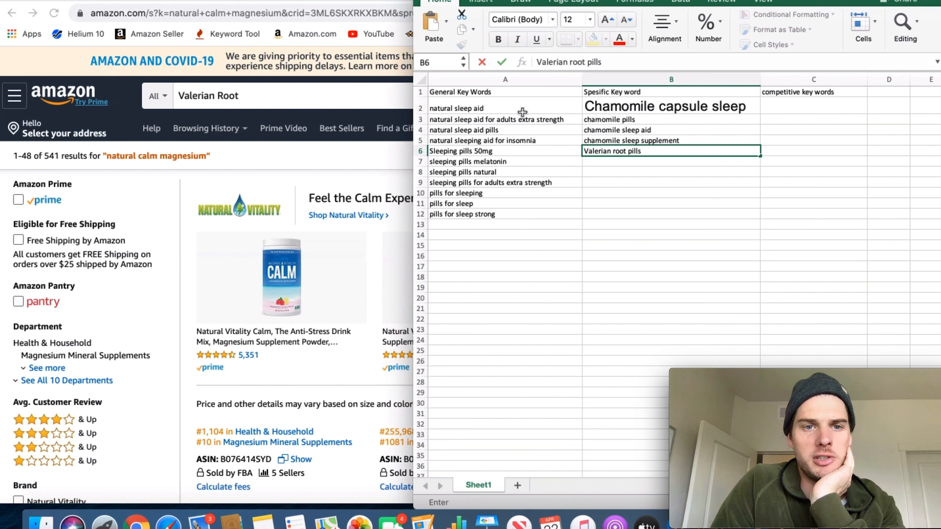
pyautogui.click(597, 164)
pyautogui.write('Va')
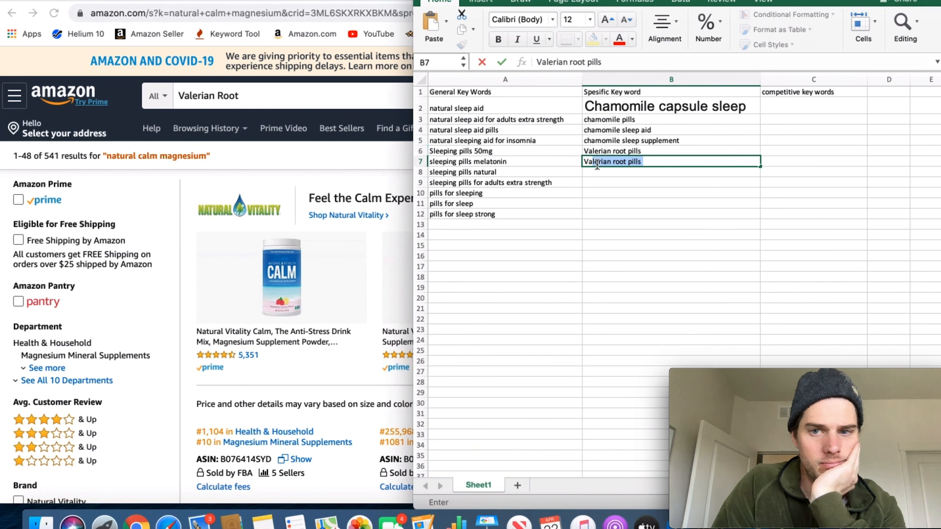
pyautogui.press('BackSpace')
pyautogui.press('BackSpace')
pyautogui.press('BackSpace')
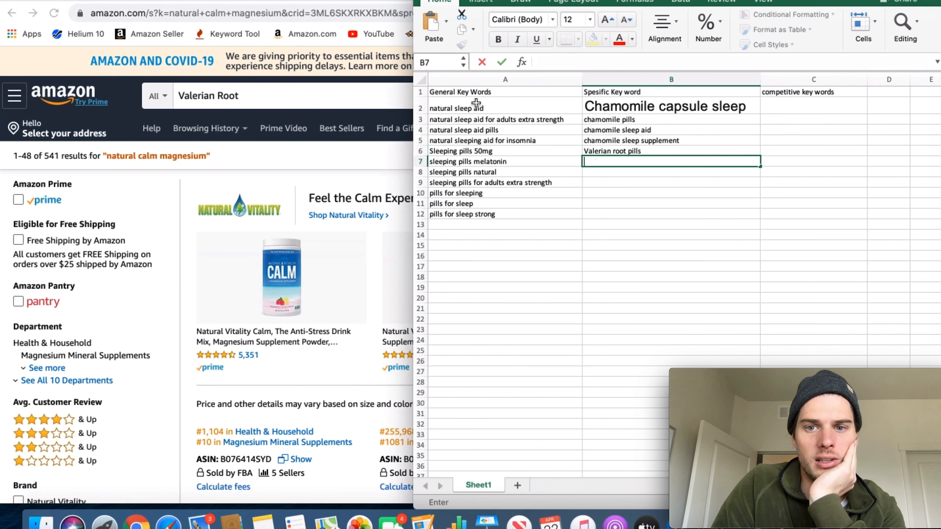
# Step: Check Amazon's suggestions for "Valerian Root sleep" and enter "valerian root" with "sleep support", "sleeping", "sleep aid" and "sleep pills" in Excel cells B7 to B10
pyautogui.click(270, 92)
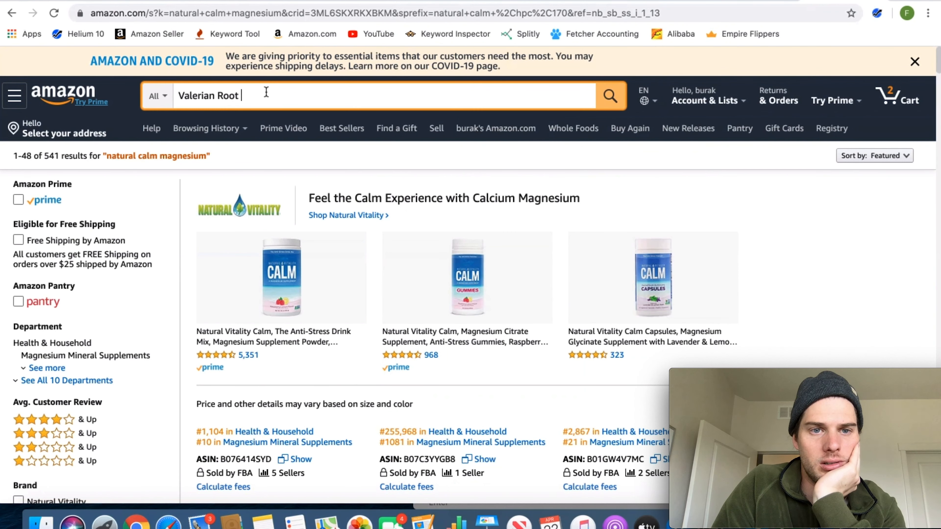
pyautogui.write('sleep')
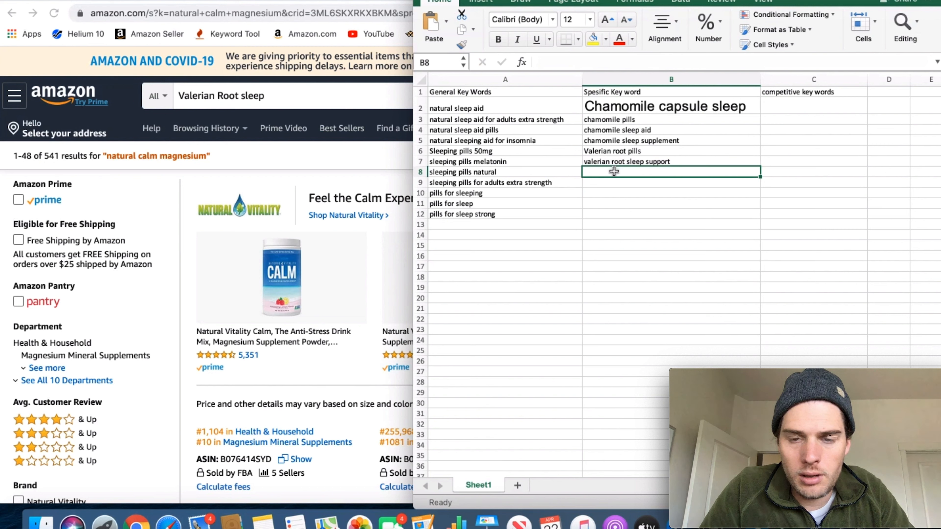
pyautogui.write('valerian roo')
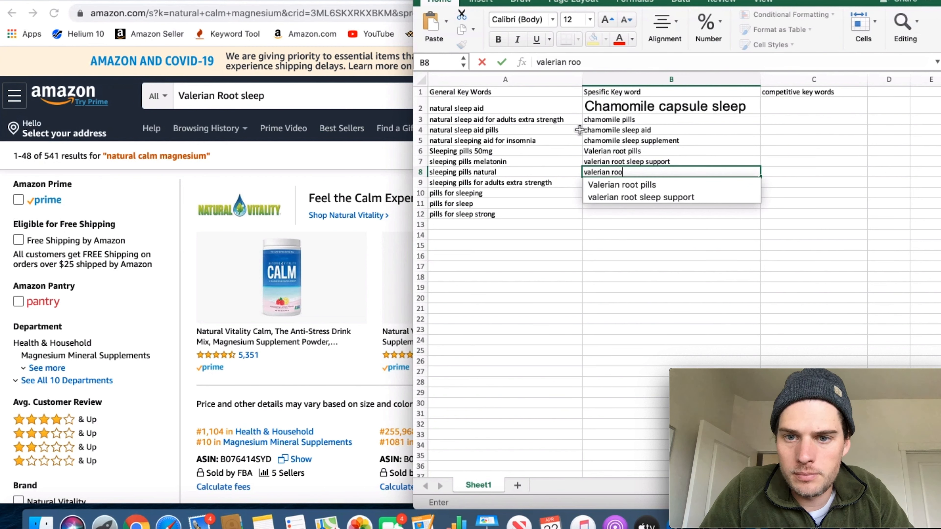
pyautogui.write('t sleeping')
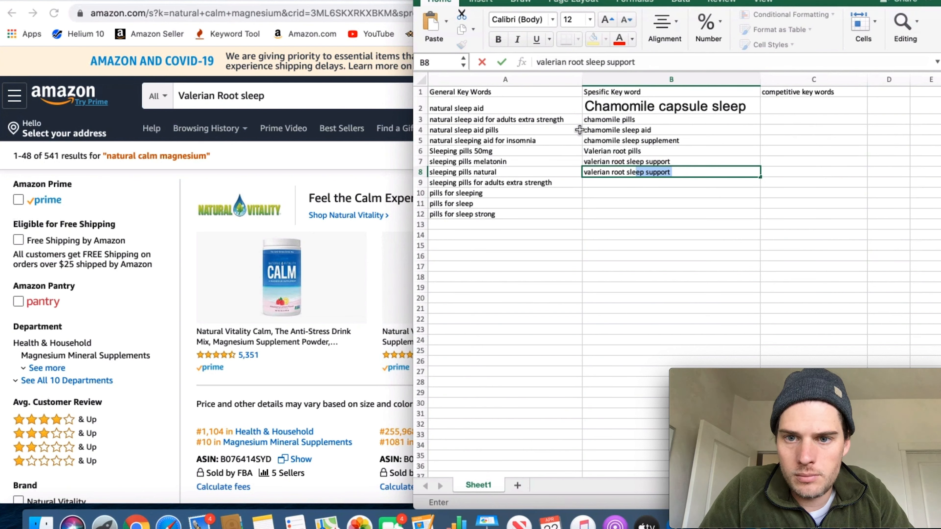
pyautogui.press('Return')
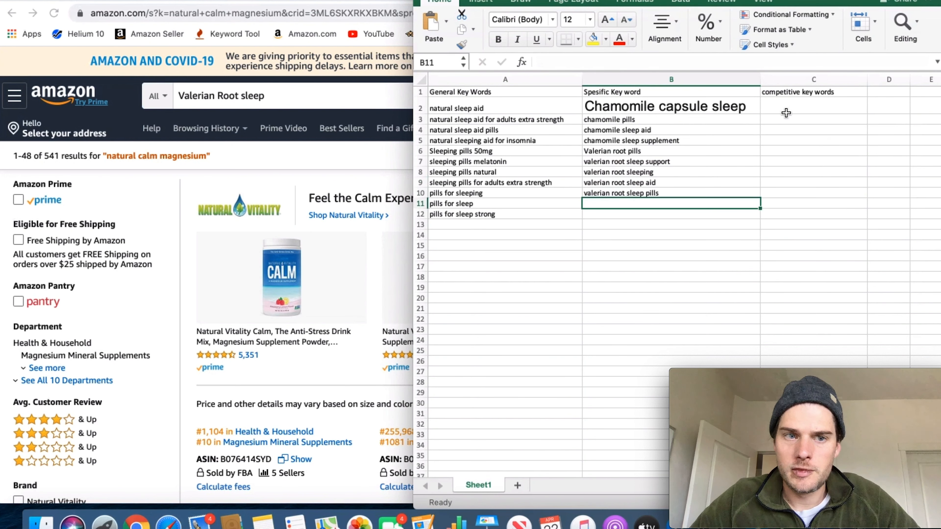
# Step: Check Amazon's suggestions for "l-theanine s" and enter "l-theanine sleep aid" in cell B11 of the Excel sheet, correcting its spelling against Amazon
pyautogui.click(310, 81)
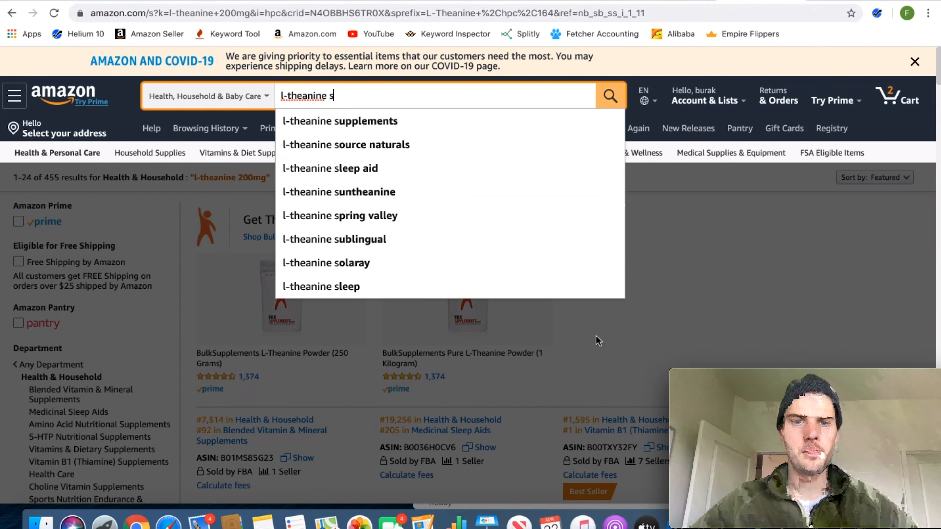
pyautogui.write('t-thea')
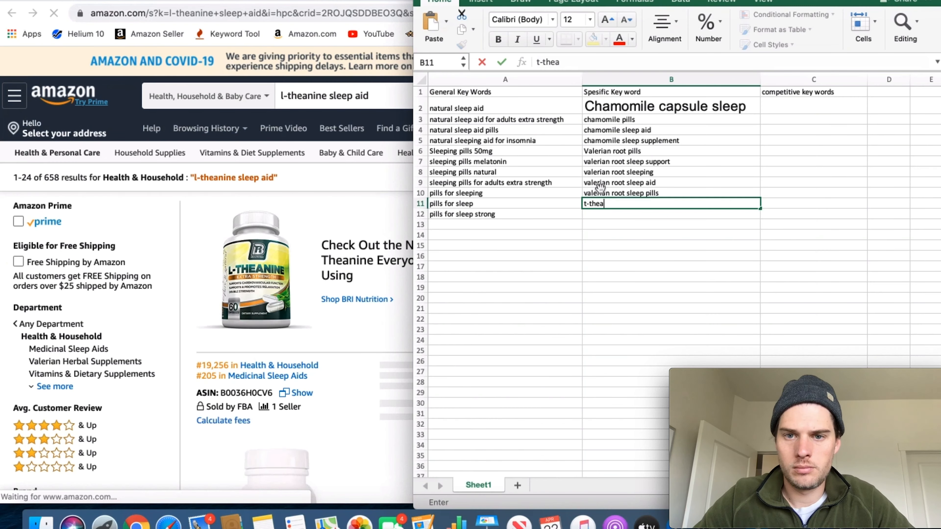
pyautogui.write('ep aid')
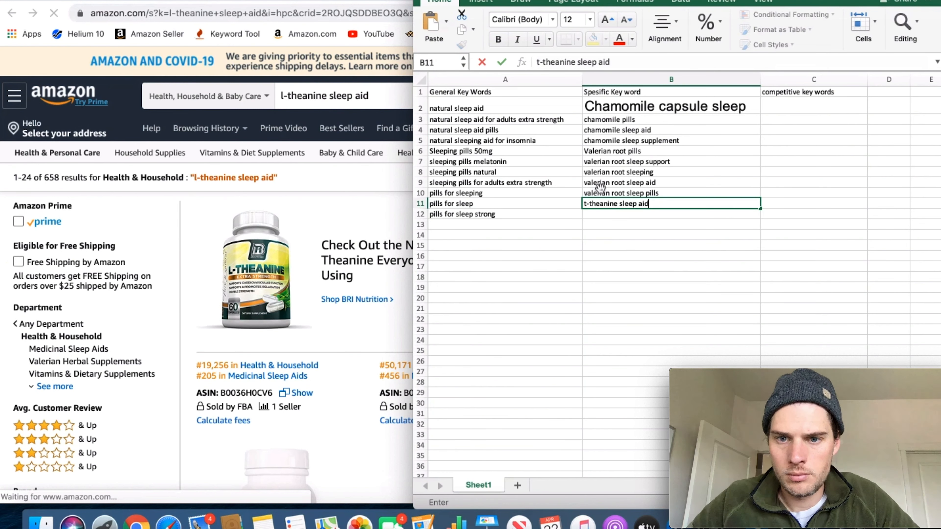
pyautogui.press('Return')
pyautogui.moveTo(896, 431)
pyautogui.click(383, 103)
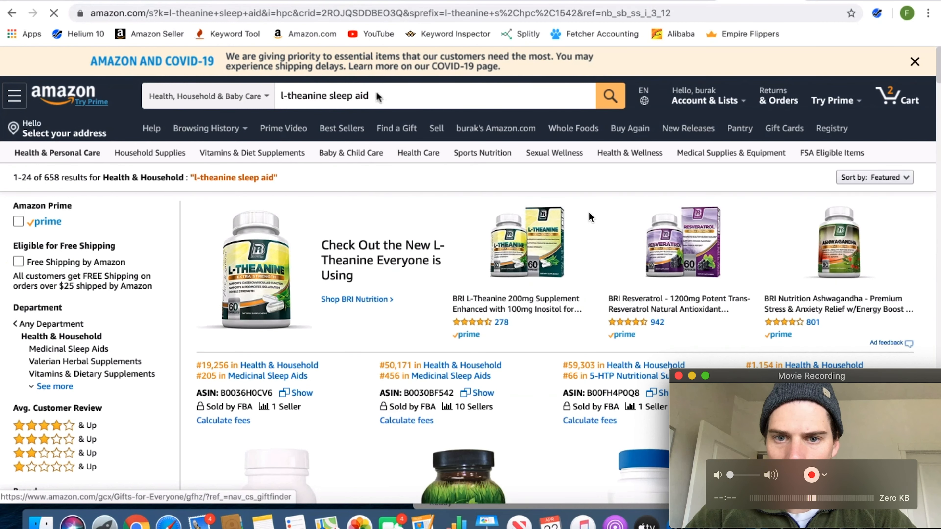
pyautogui.press('super+Tab')
pyautogui.click(601, 205)
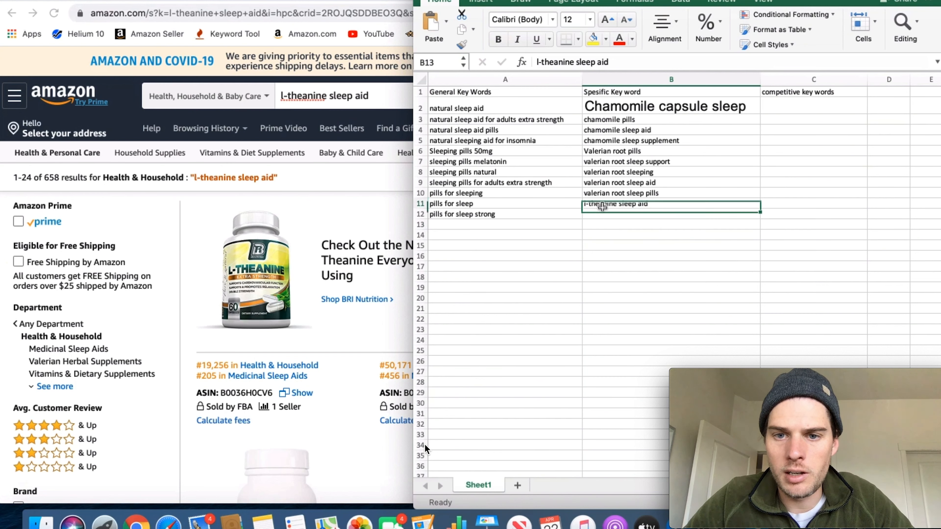
# Step: Enter the specific keyword "l-theanine sleep" in cell B12 and leave cell B13 empty
pyautogui.click(602, 215)
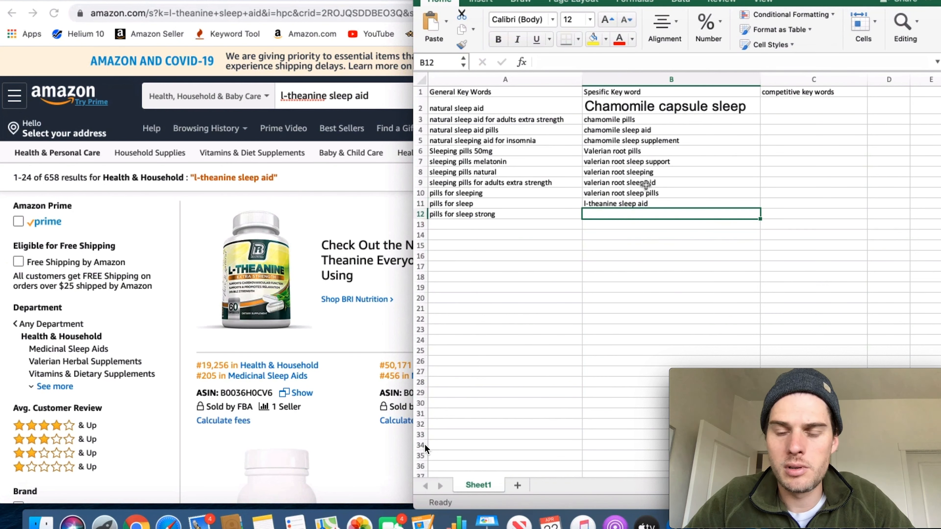
pyautogui.write('l-theanine sleep')
pyautogui.press('BackSpace')
pyautogui.press('Return')
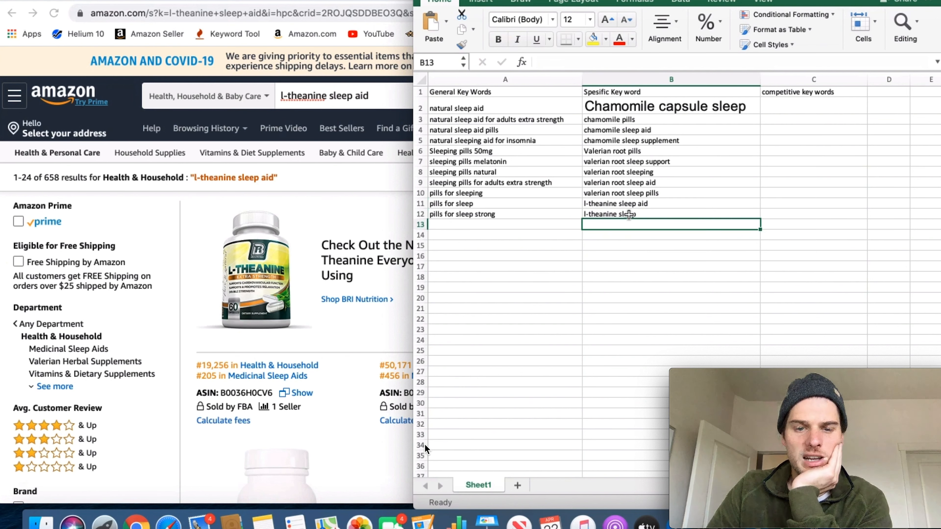
pyautogui.write('l-')
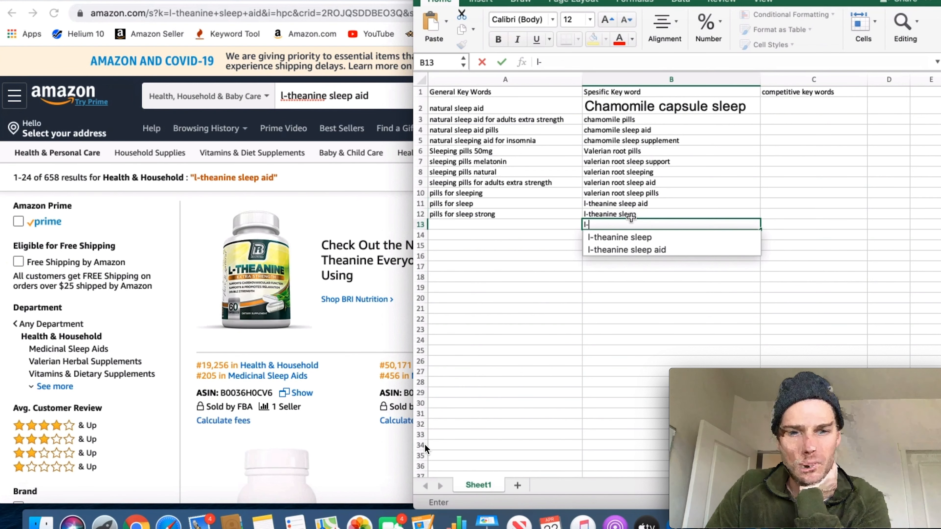
pyautogui.press('BackSpace')
pyautogui.press('BackSpace')
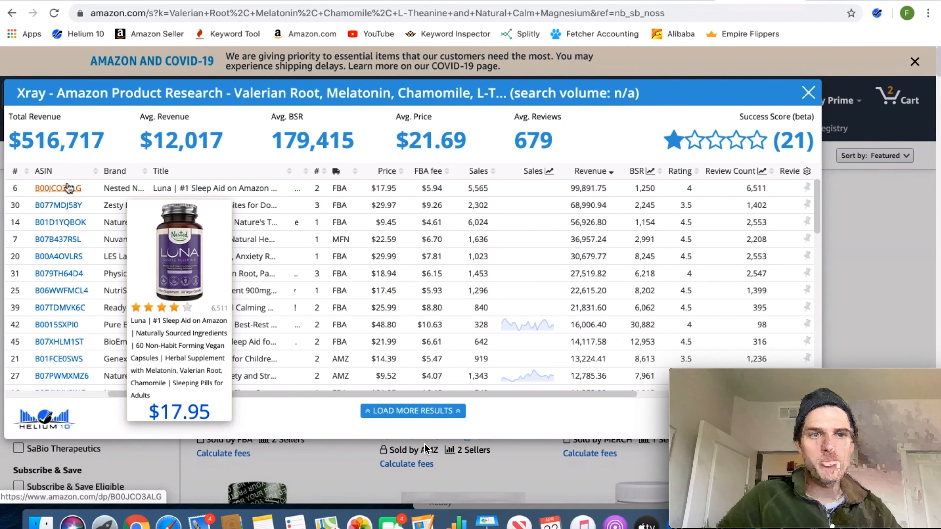
# Step: Copy the Luna sleep aid's ASIN B00JCO3ALG from the Xray results and run a new exact-match keyword search for it in Helium 10 Cerebro
pyautogui.doubleClick(68, 188)
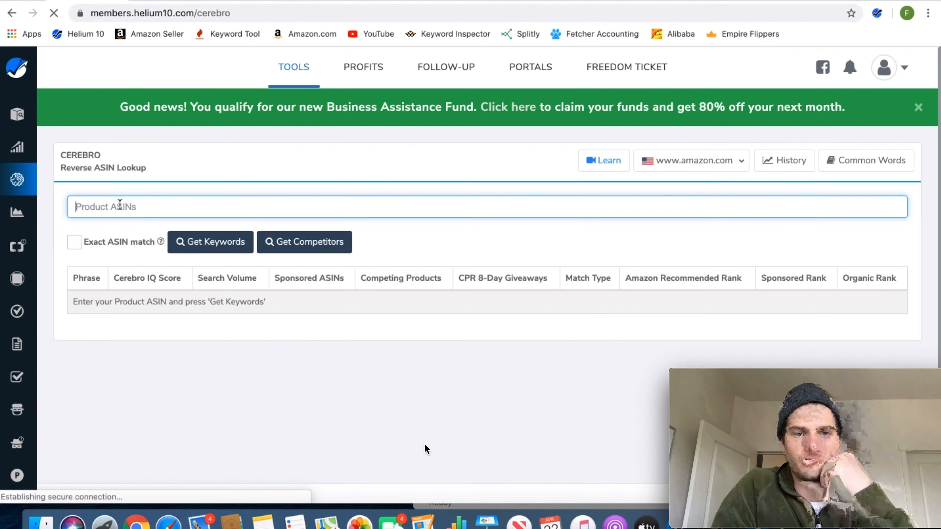
pyautogui.write('B00JCO3ALG')
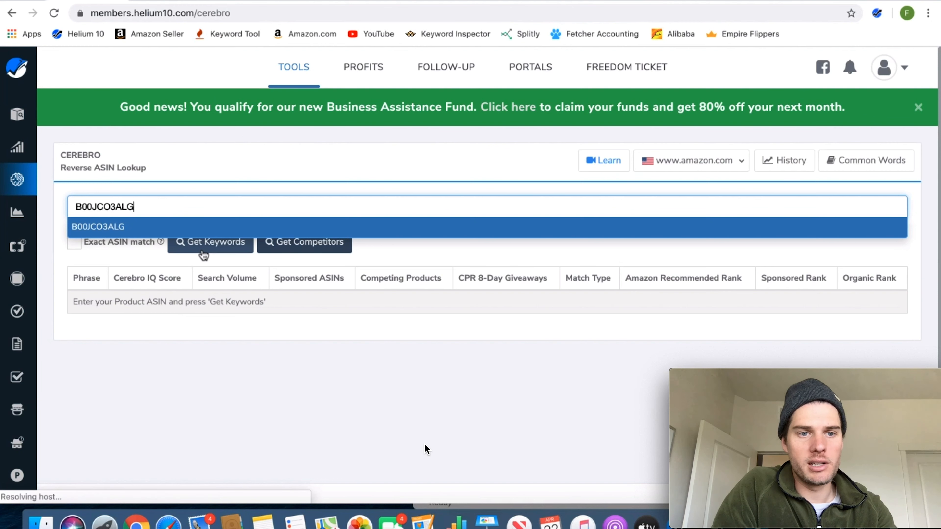
pyautogui.click(130, 244)
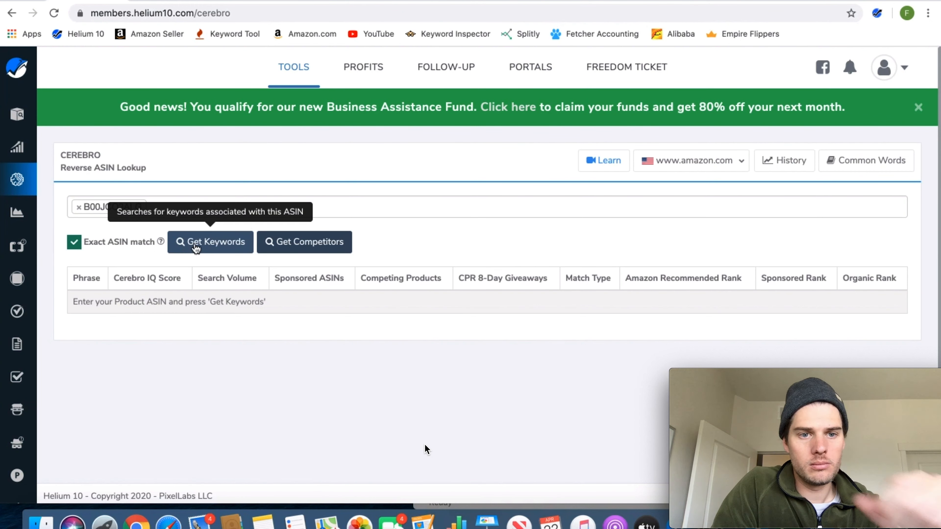
pyautogui.click(222, 244)
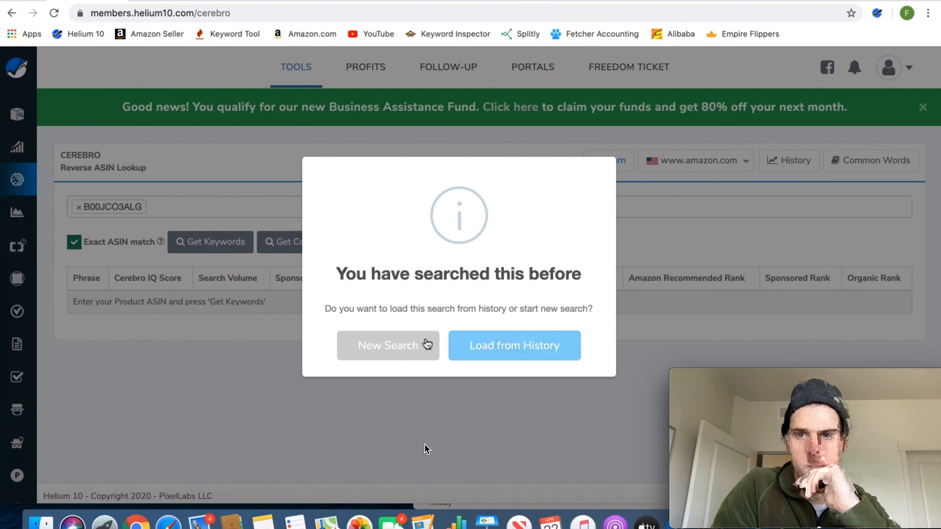
pyautogui.click(406, 348)
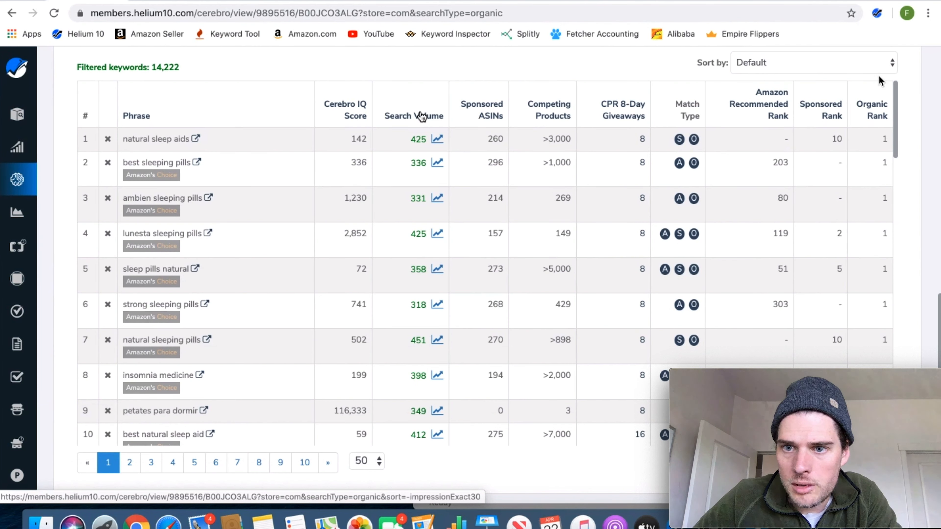
# Step: Export the Cerebro keyword results for the Luna sleep aid as an Excel file and look through the exported phrases
pyautogui.scroll(3, 481, 133)
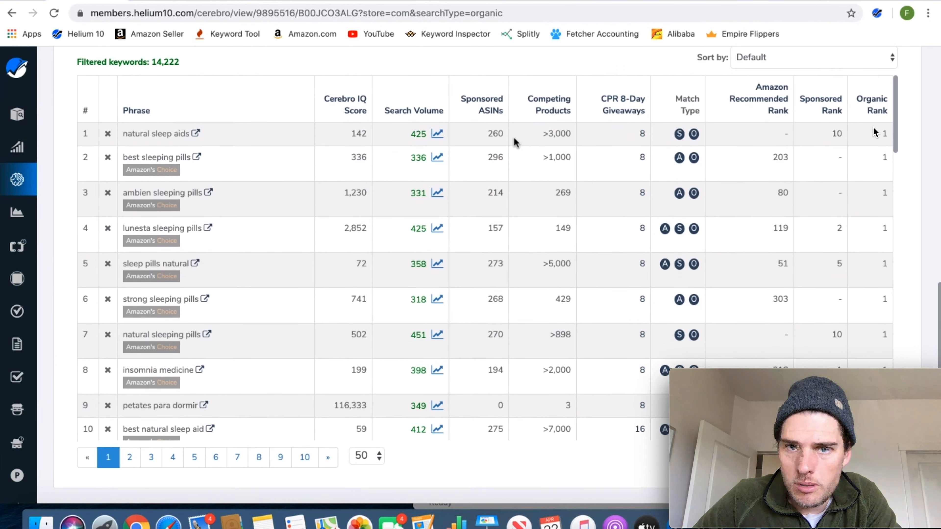
pyautogui.scroll(6, 875, 132)
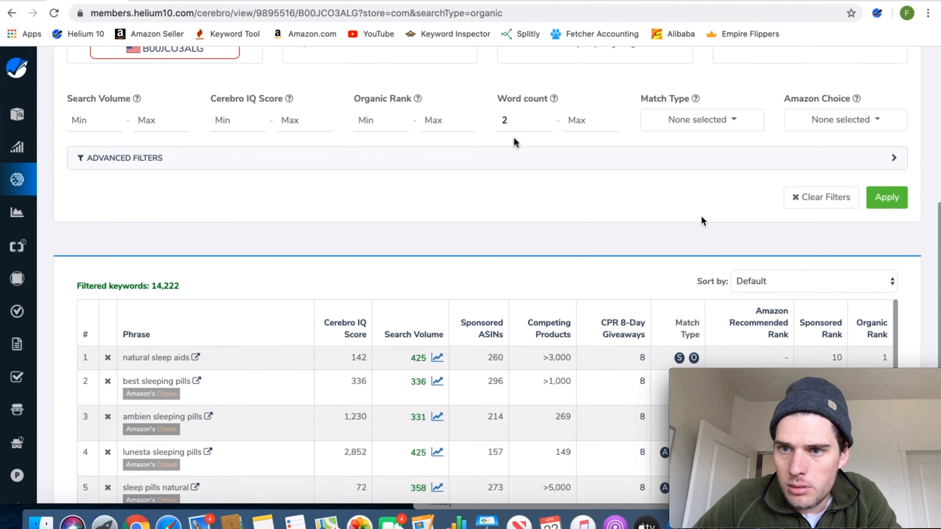
pyautogui.scroll(5, 513, 142)
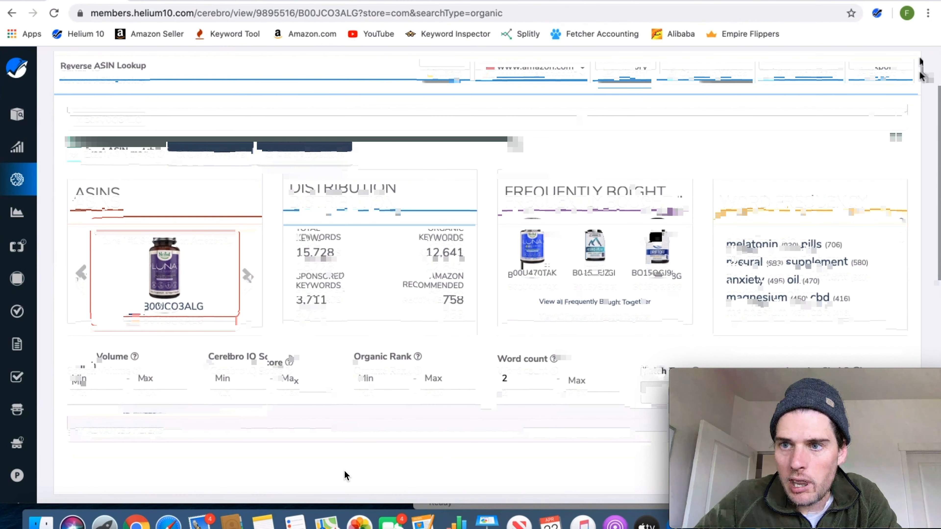
pyautogui.click(903, 87)
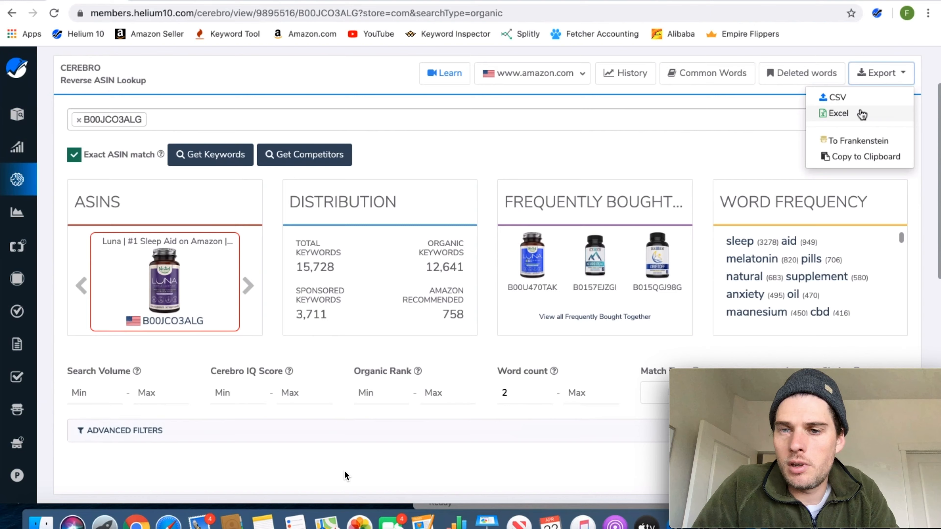
pyautogui.click(838, 113)
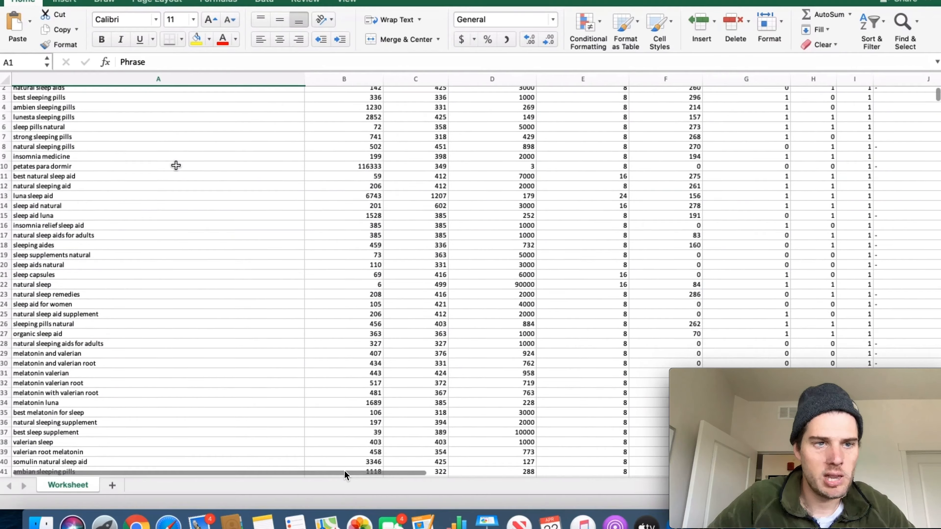
pyautogui.scroll(-20, 176, 165)
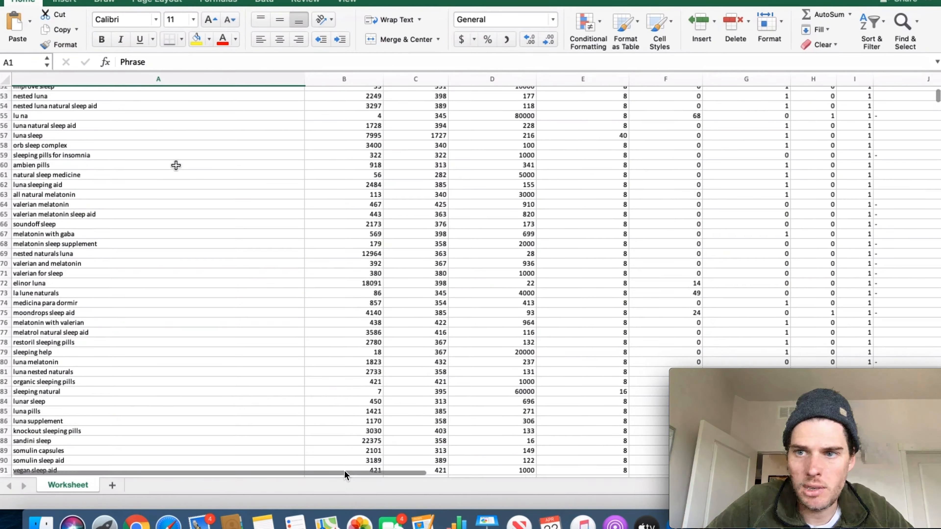
pyautogui.scroll(-20, 176, 165)
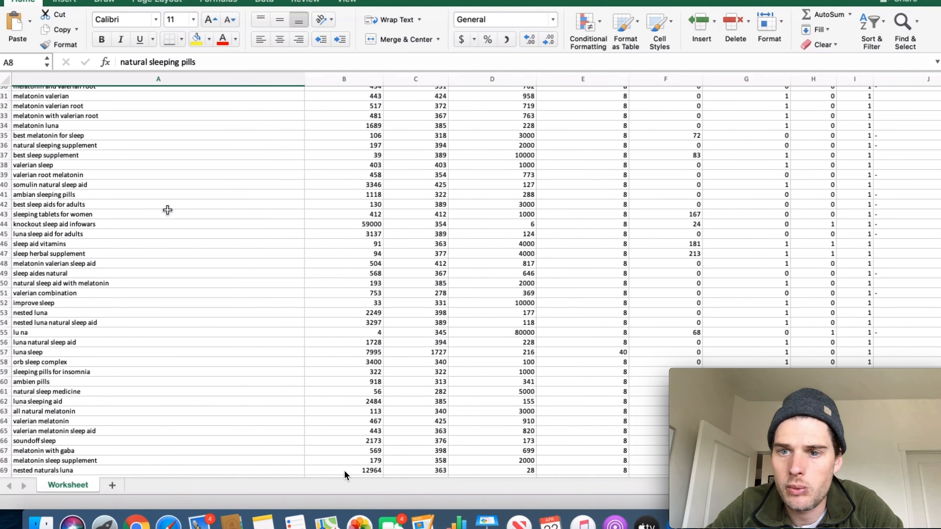
# Step: Examine the Amazon Recommended, Sponsored and Organic Rank columns of the exported keywords, finding the last keyword with organic rank 1
pyautogui.scroll(8, 168, 209)
pyautogui.hscroll(5, 168, 210)
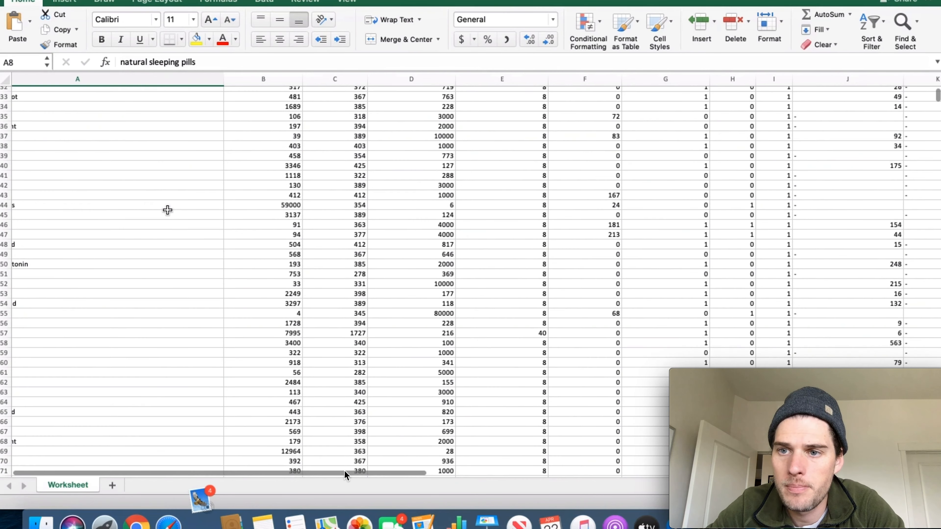
pyautogui.scroll(2, 167, 210)
pyautogui.hscroll(1, 167, 210)
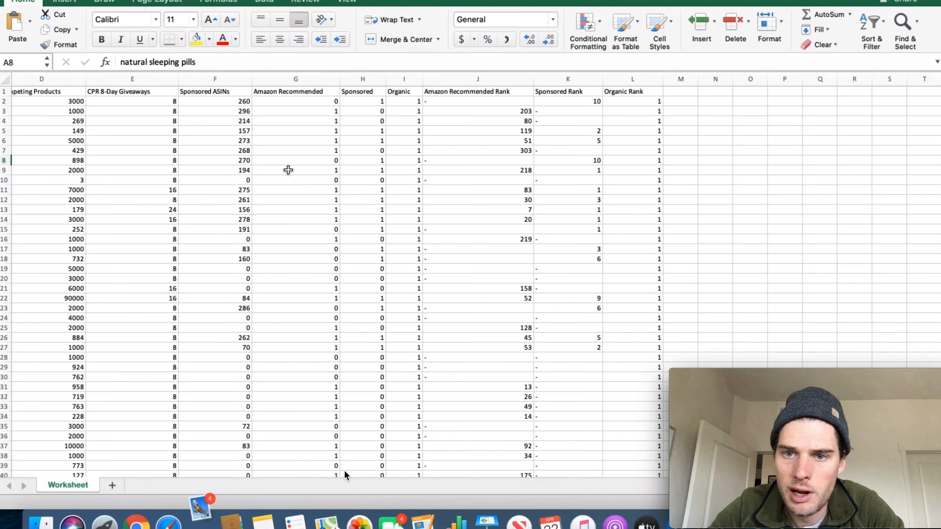
pyautogui.scroll(-2, 288, 170)
pyautogui.hscroll(1, 288, 170)
pyautogui.scroll(-20, 288, 170)
pyautogui.hscroll(1, 289, 170)
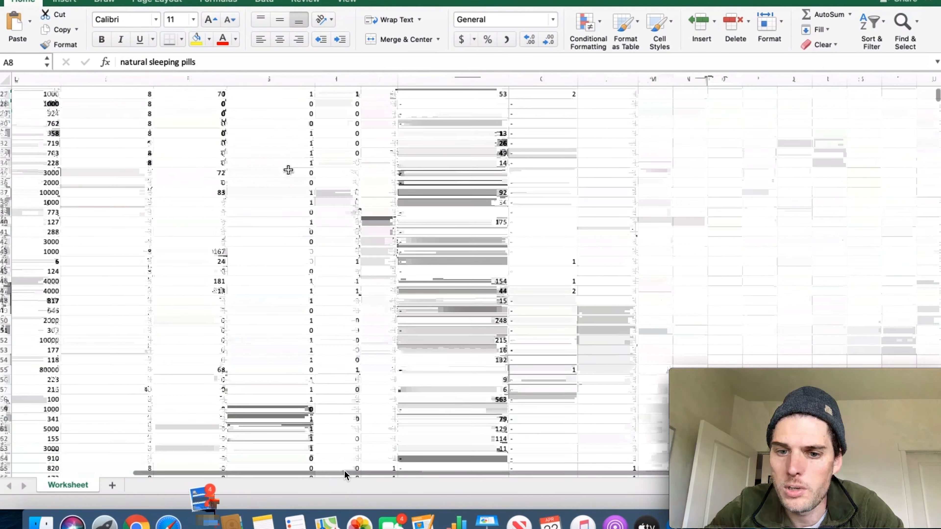
pyautogui.scroll(-10, 288, 169)
pyautogui.hscroll(1, 288, 170)
pyautogui.scroll(15, 289, 170)
pyautogui.hscroll(-1, 288, 170)
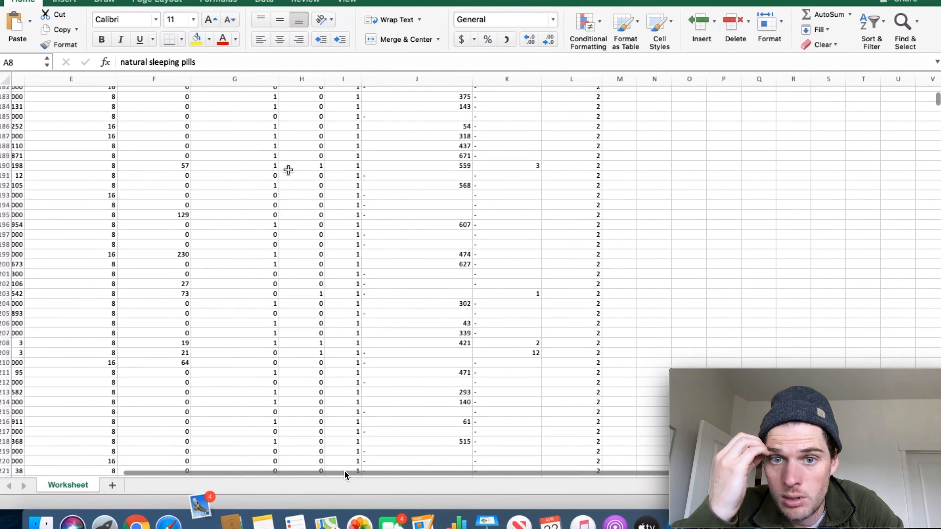
pyautogui.scroll(11, 288, 170)
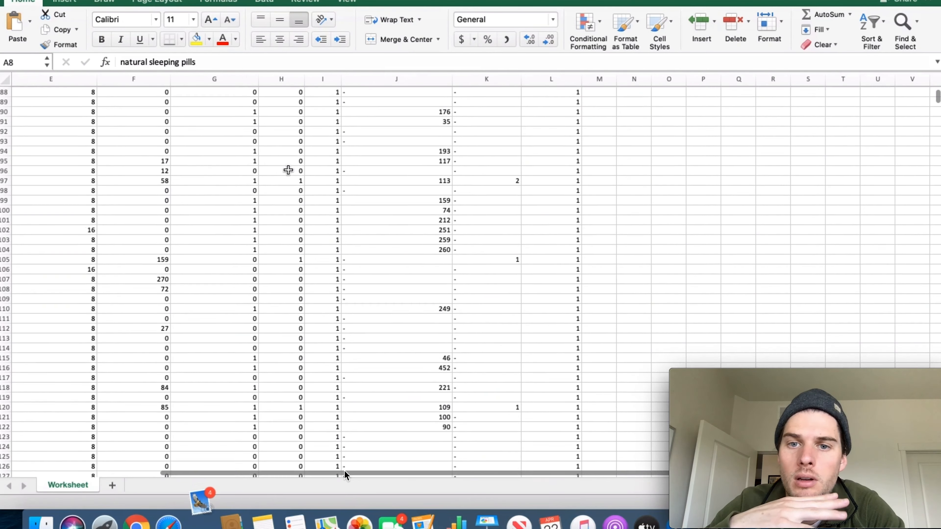
pyautogui.hscroll(1, 288, 170)
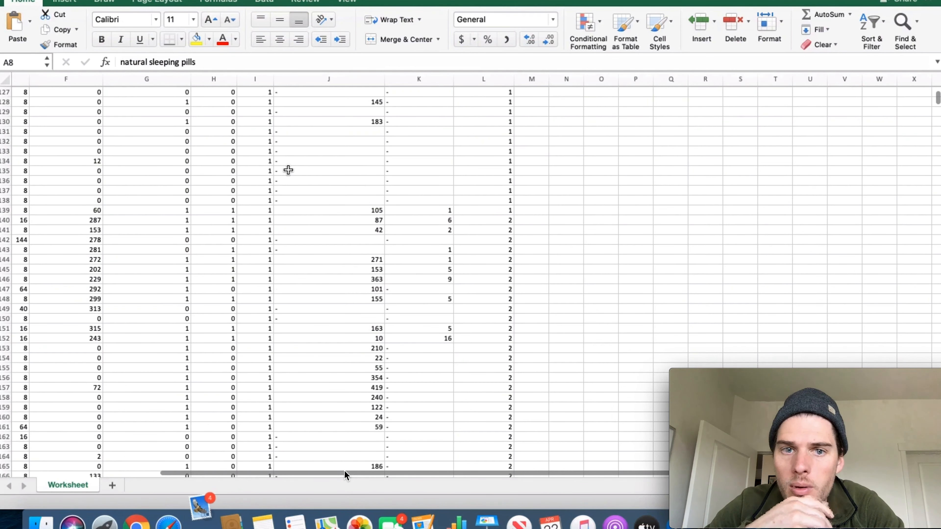
pyautogui.click(500, 210)
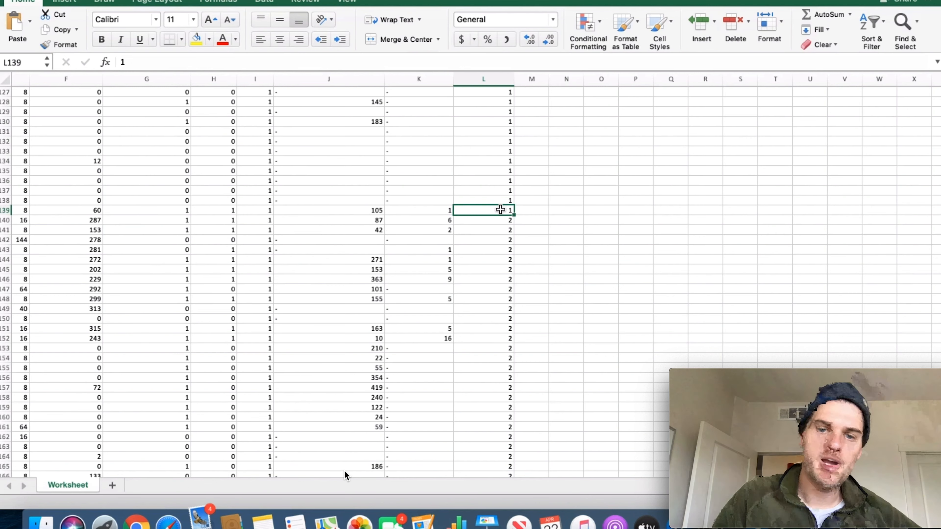
# Step: Check the phrases around row 139 and clear the phrase "natural sleep aids" from cell A2
pyautogui.hscroll(-10, 500, 210)
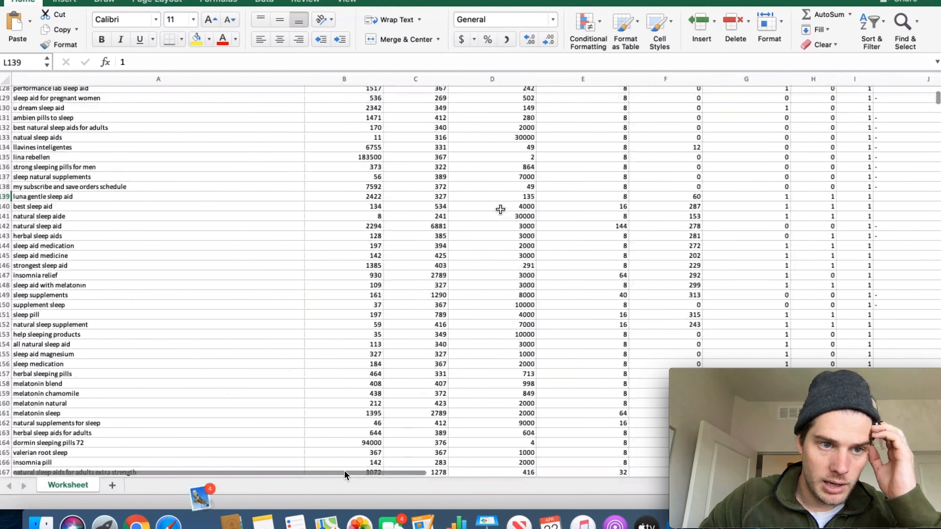
pyautogui.scroll(2, 501, 209)
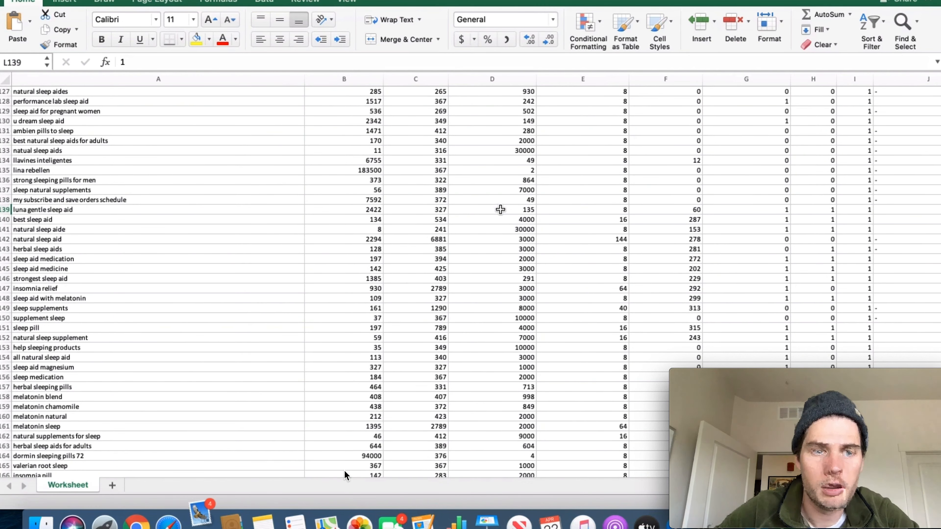
pyautogui.scroll(20, 500, 209)
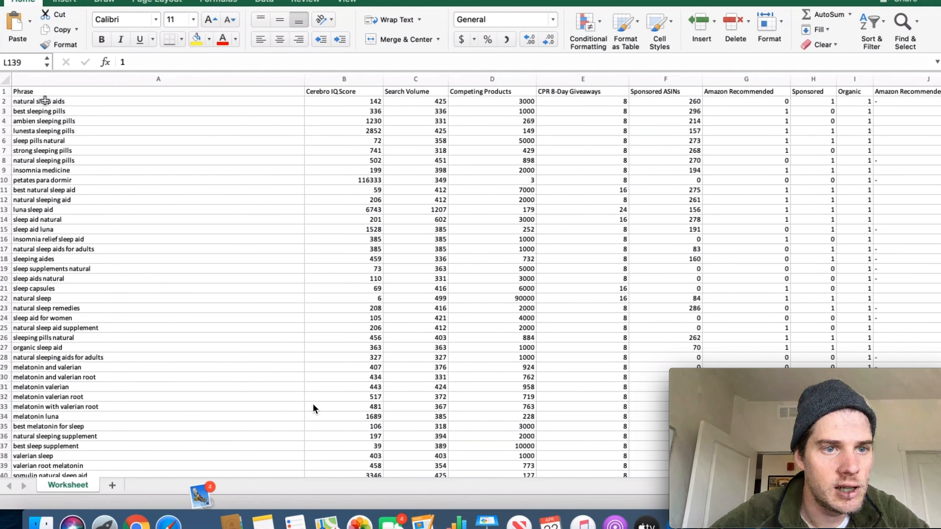
pyautogui.click(45, 100)
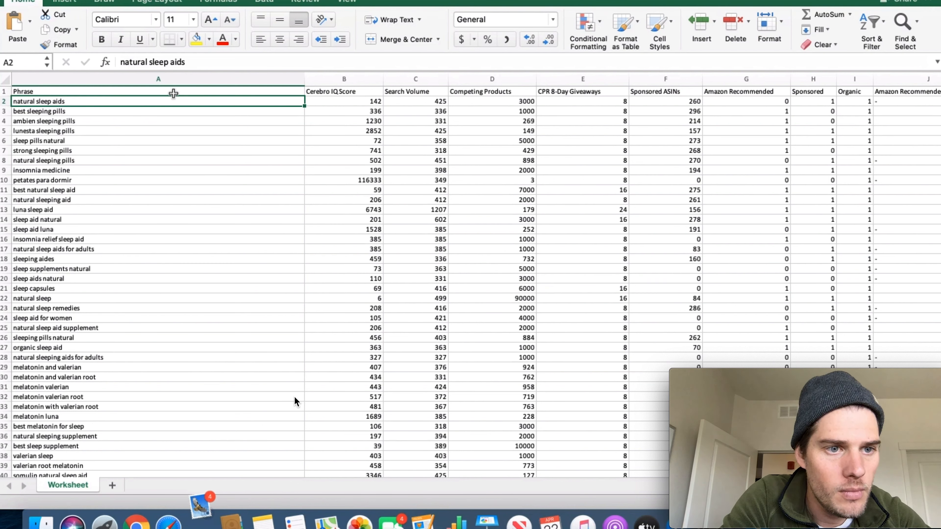
pyautogui.press('Delete')
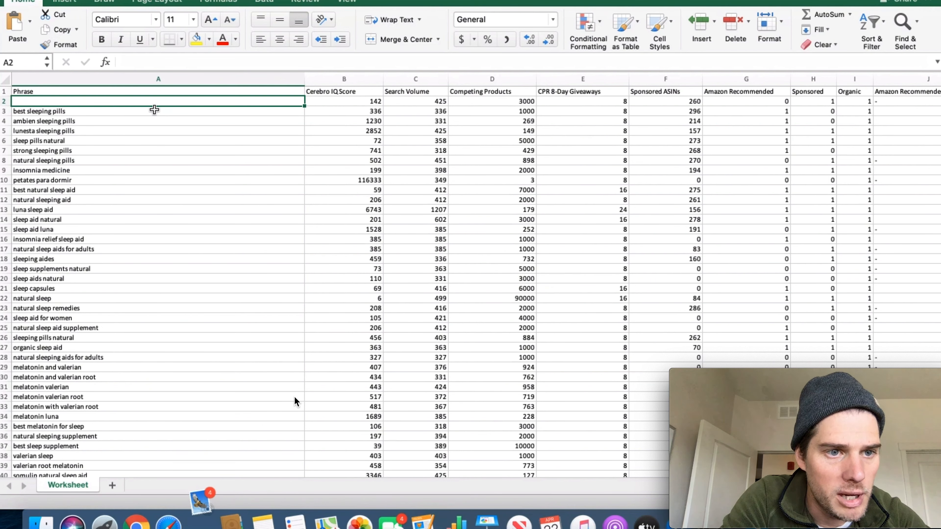
# Step: Clear the brand phrases "ambien sleeping pills" and "lunesta sleeping pills" from cells A4 and A5
pyautogui.click(116, 112)
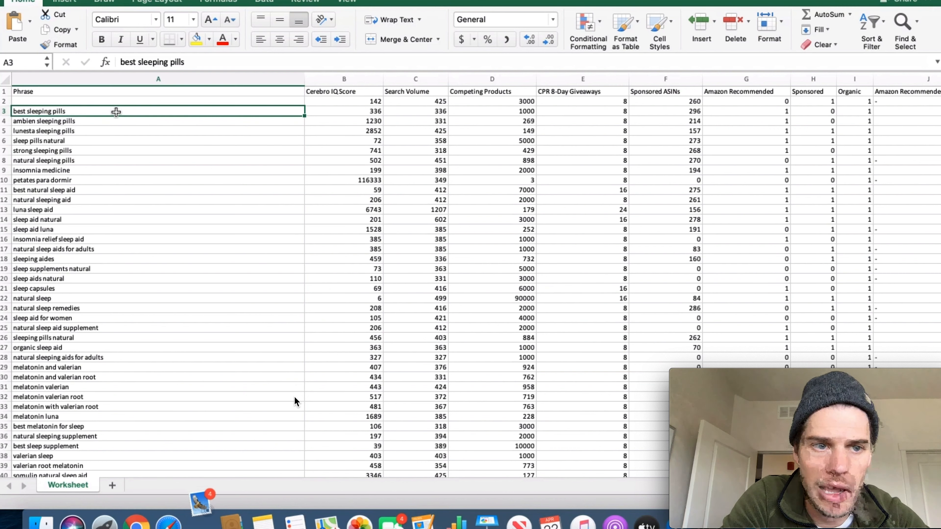
pyautogui.click(107, 123)
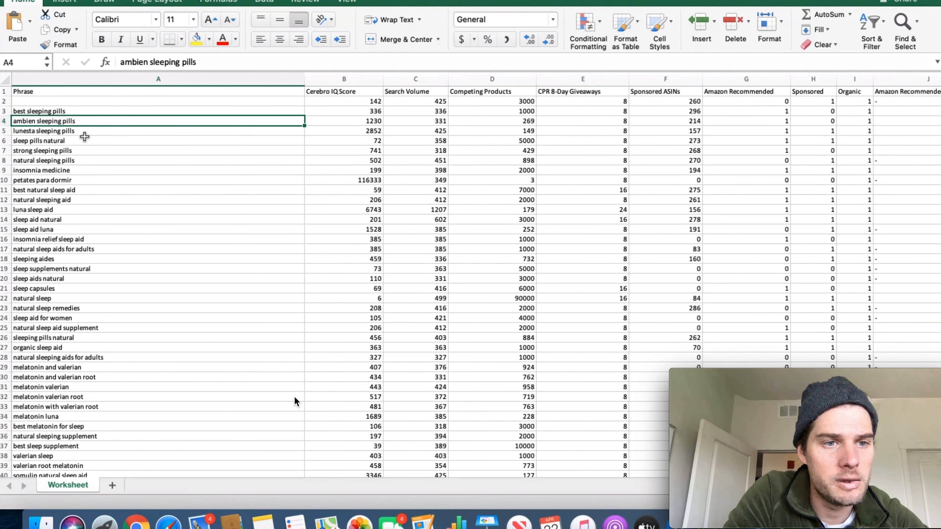
pyautogui.click(82, 135)
pyautogui.click(87, 123)
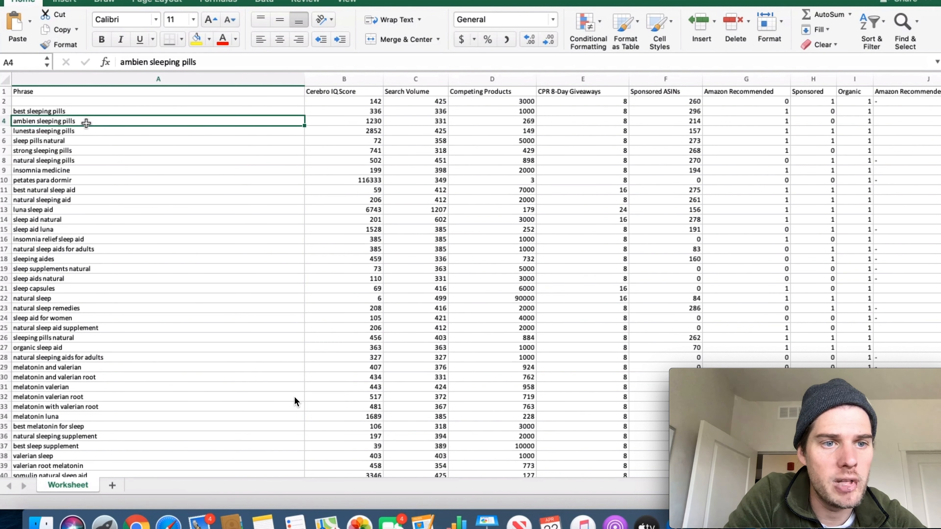
pyautogui.press('Delete')
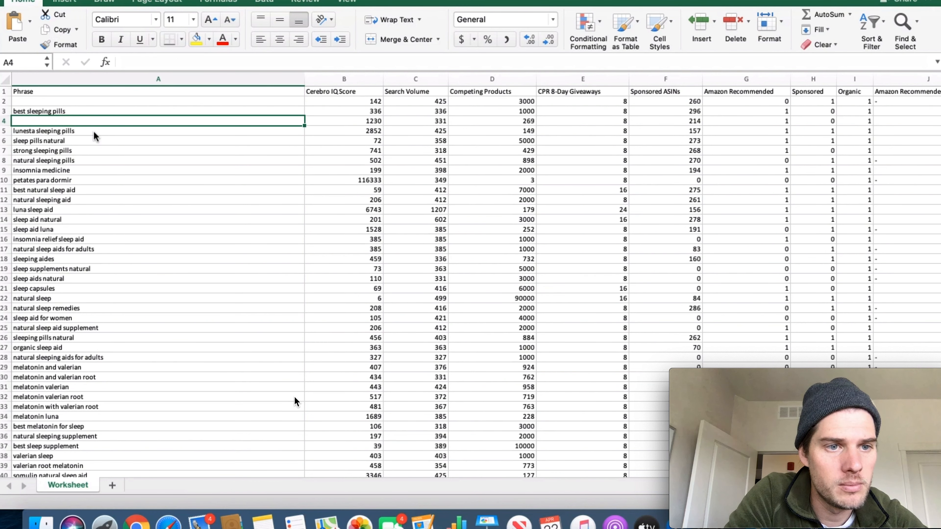
pyautogui.click(90, 130)
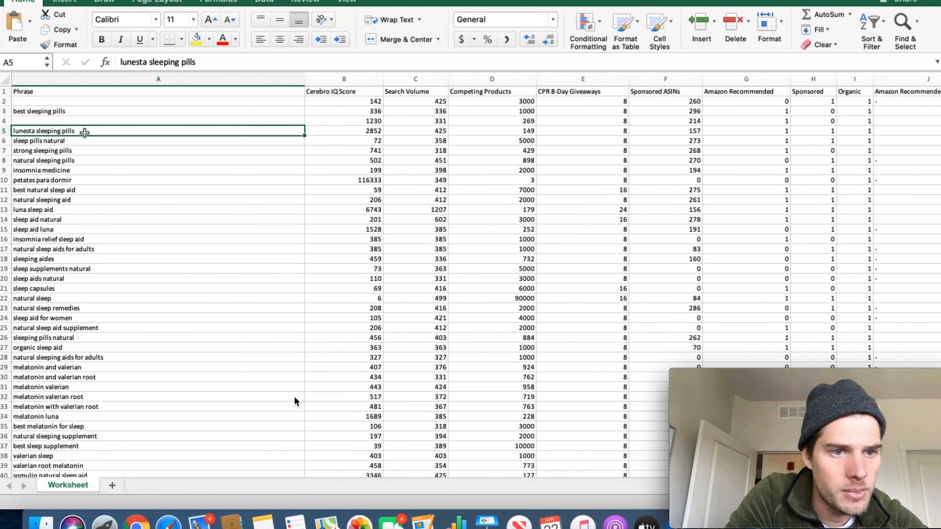
pyautogui.press('Delete')
# Step: Review the phrases from A6 to A15 and clear "luna sleep aid" in A13 and "sleep aid luna" in A15
pyautogui.click(86, 141)
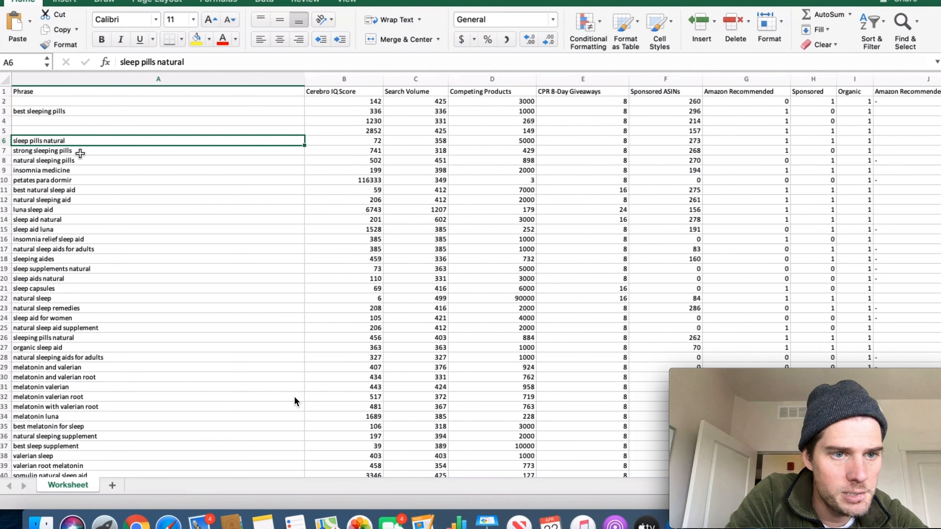
pyautogui.click(75, 172)
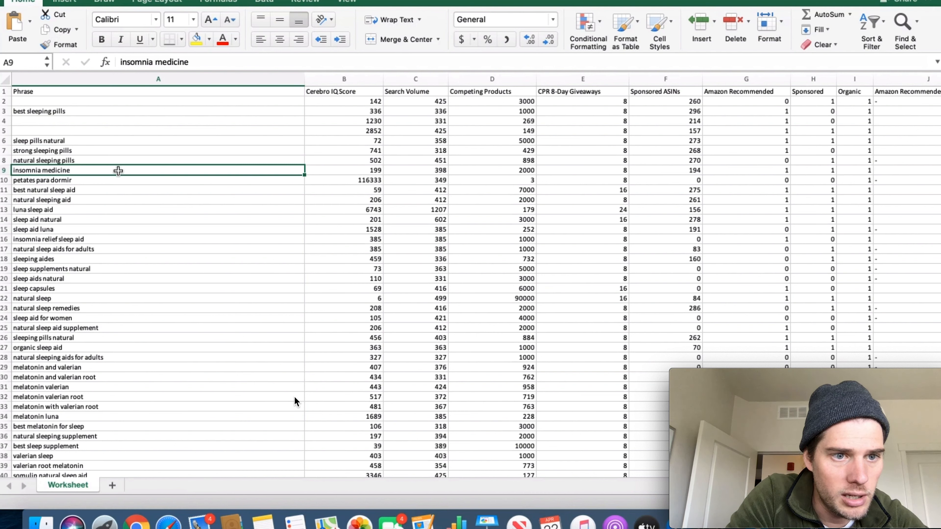
pyautogui.click(100, 179)
pyautogui.click(85, 190)
pyautogui.click(89, 181)
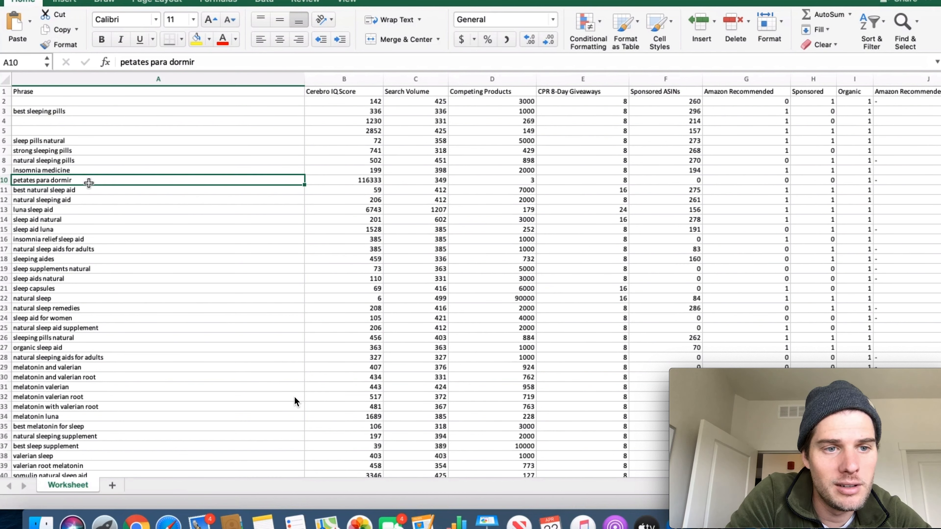
pyautogui.click(82, 191)
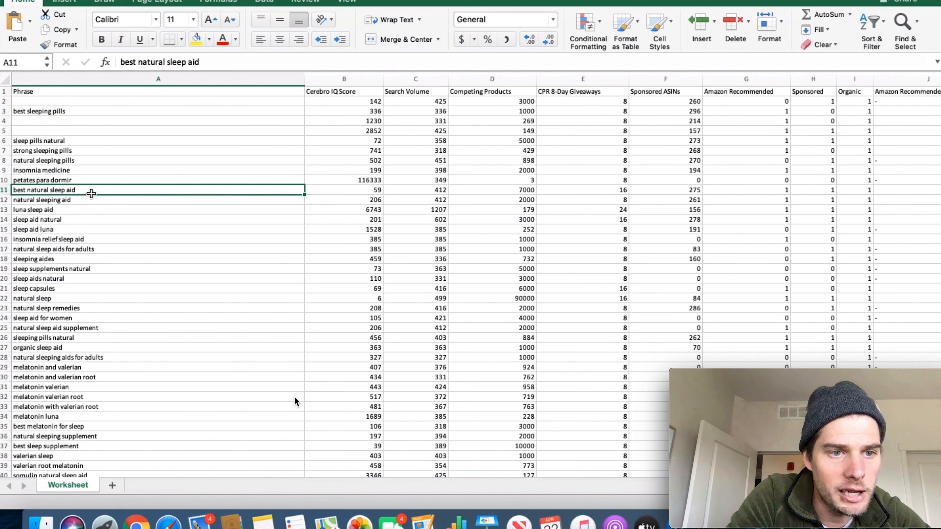
pyautogui.click(69, 209)
pyautogui.press('Delete')
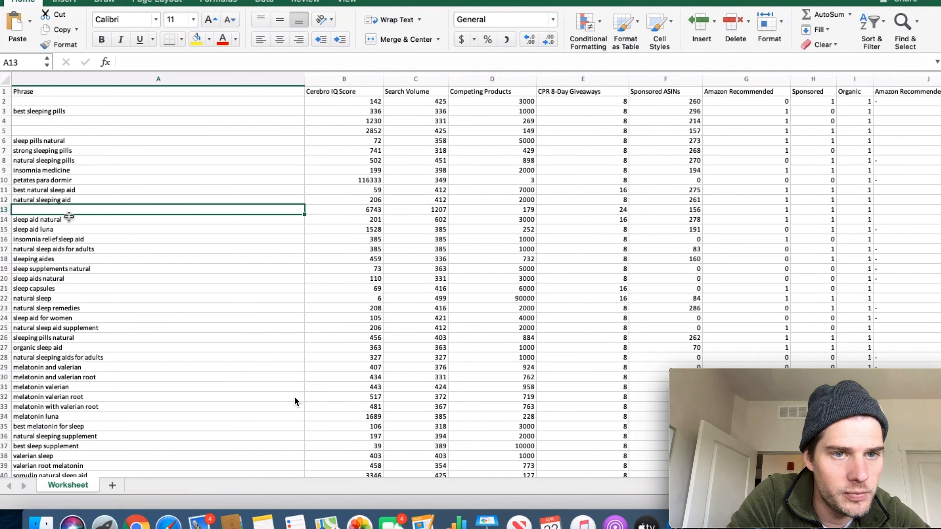
pyautogui.click(69, 219)
pyautogui.click(68, 229)
pyautogui.press('Delete')
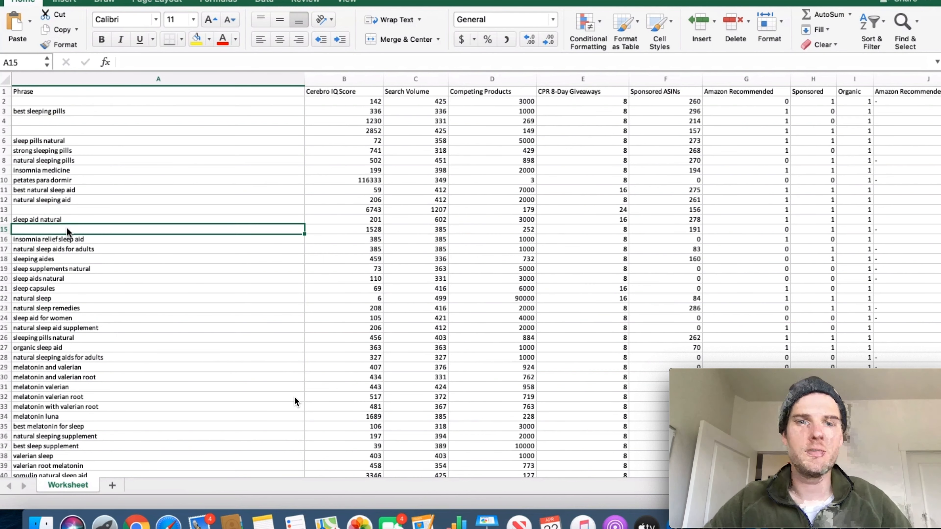
# Step: Clear the unwanted phrases in cells A17, A18, A27, A34 and A40 to A44 of the Phrase column
pyautogui.scroll(-3, 98, 242)
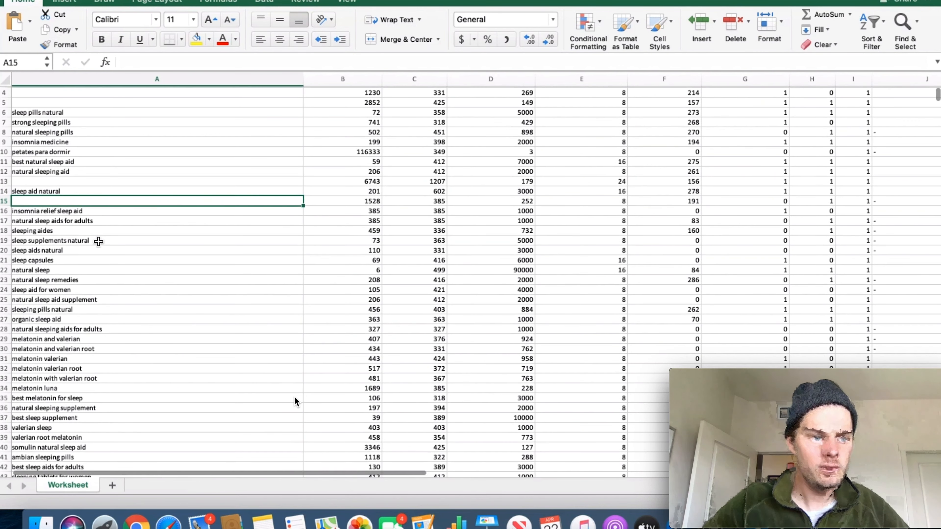
pyautogui.click(71, 219)
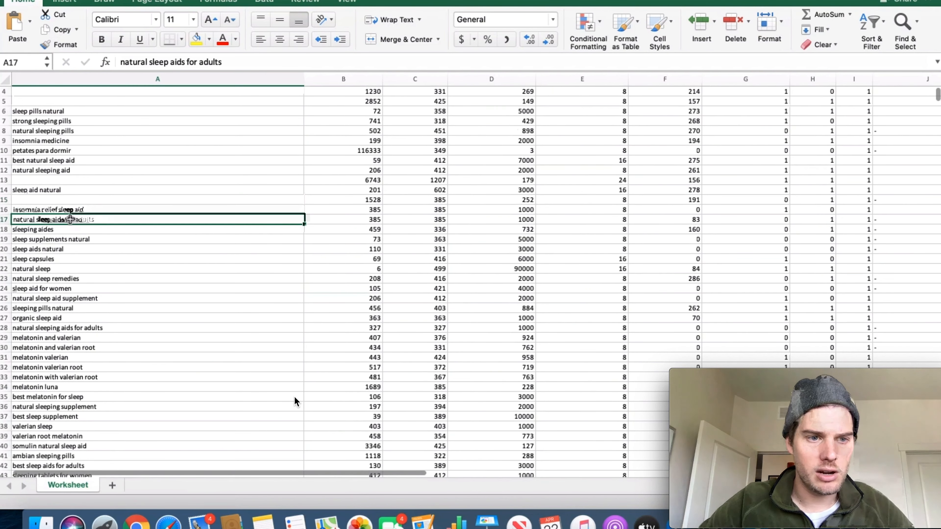
pyautogui.press('Delete')
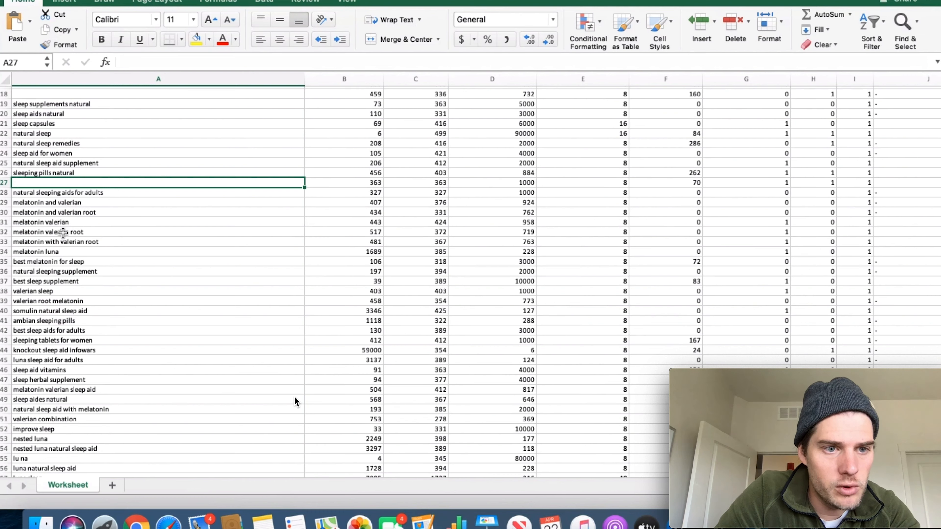
pyautogui.scroll(-1, 51, 227)
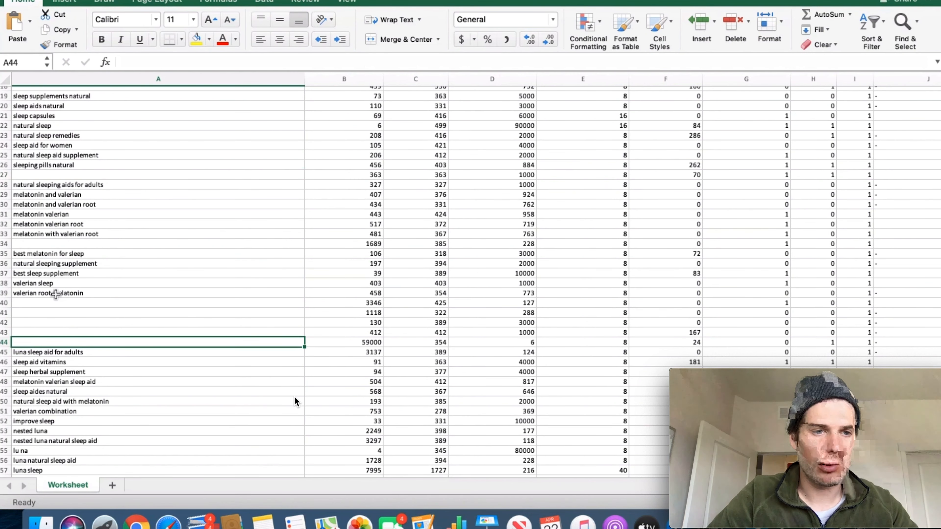
# Step: Copy the cleaned phrases in cells A3 to A37 of the Cerebro export's Phrase column
pyautogui.click(52, 292)
pyautogui.scroll(3, 55, 294)
pyautogui.scroll(3, 56, 293)
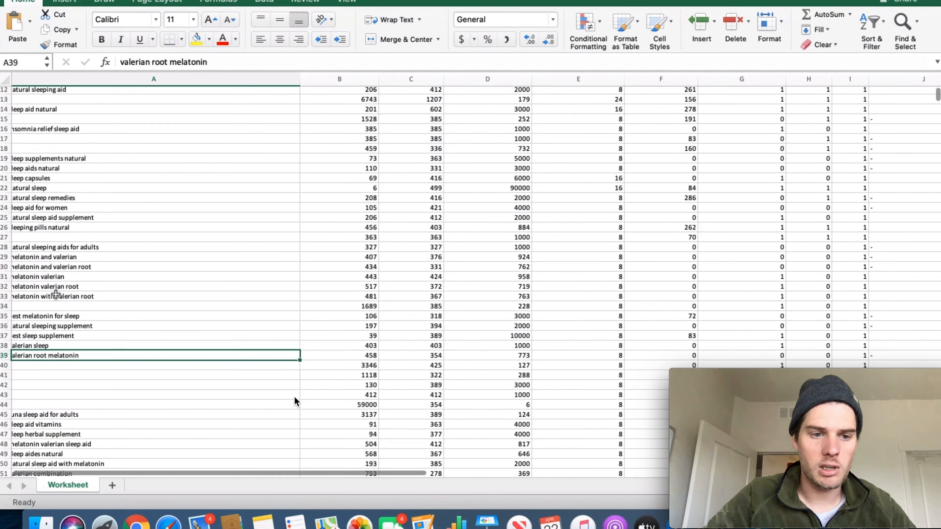
pyautogui.scroll(-3, 55, 294)
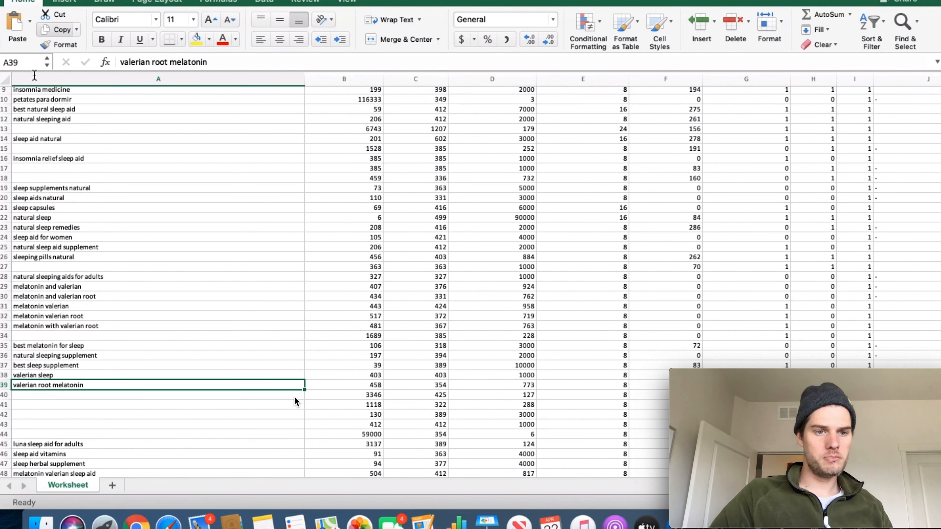
pyautogui.click(33, 402)
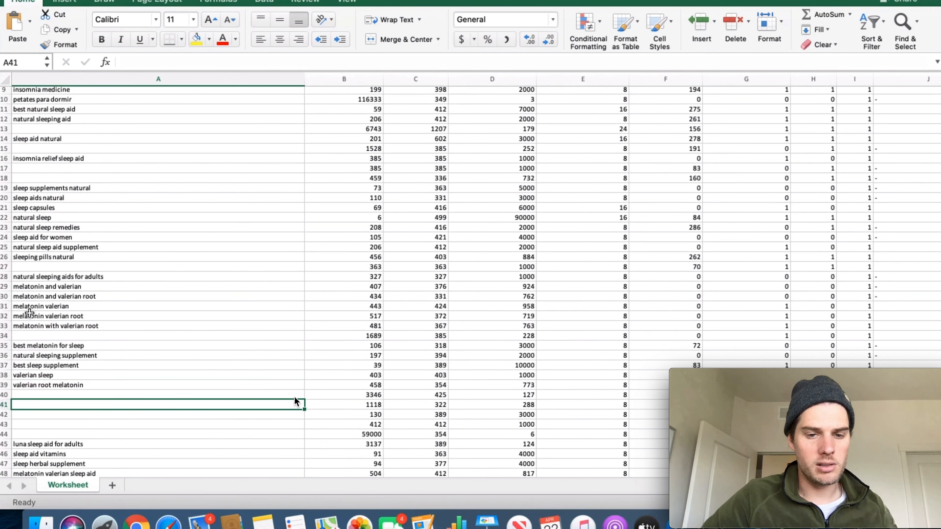
pyautogui.moveTo(36, 327); pyautogui.dragTo(21, 115)
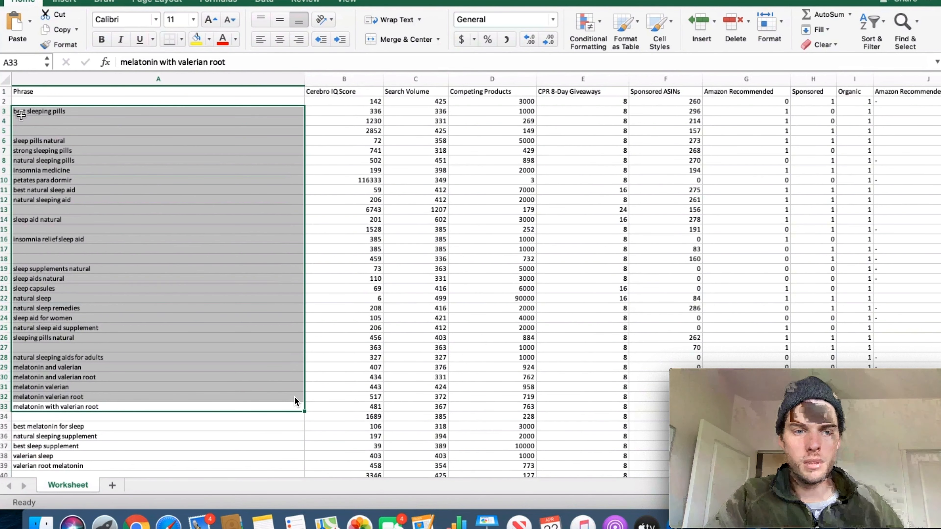
pyautogui.moveTo(21, 115); pyautogui.dragTo(22, 249)
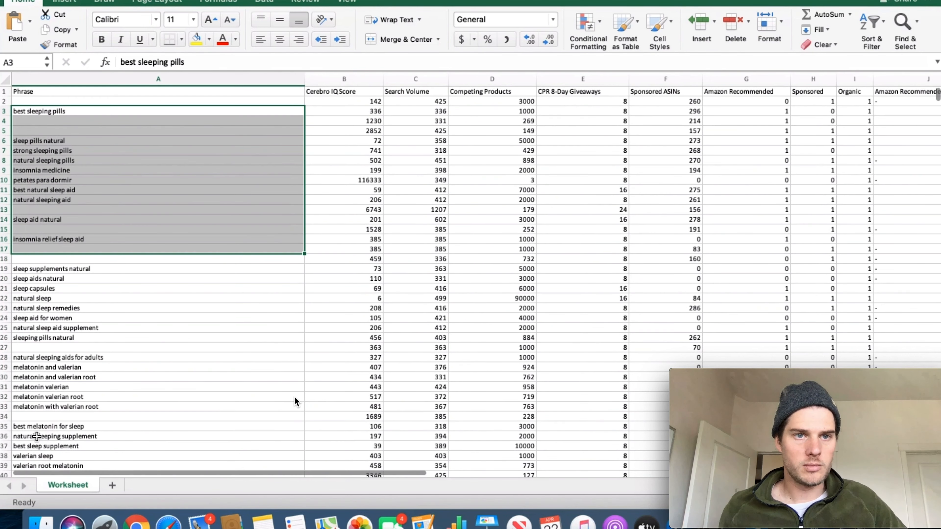
pyautogui.scroll(-2, 37, 436)
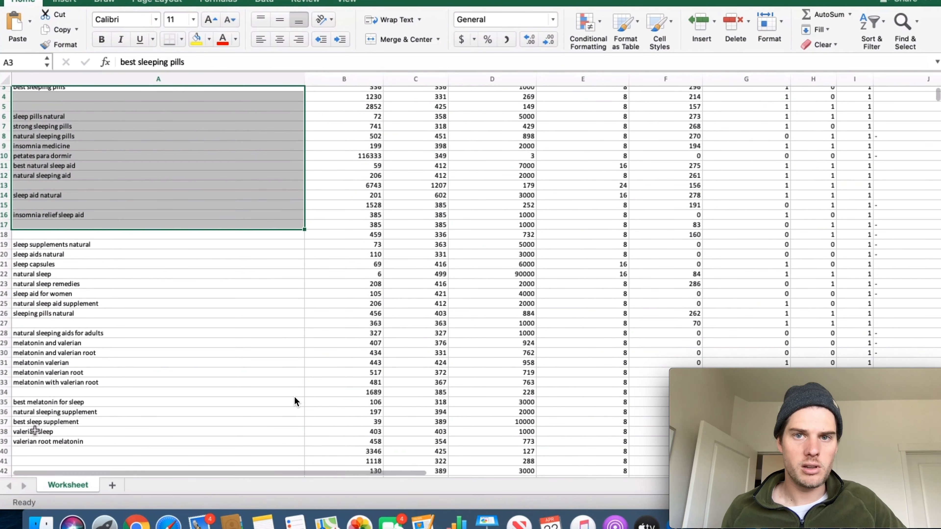
pyautogui.click(36, 431)
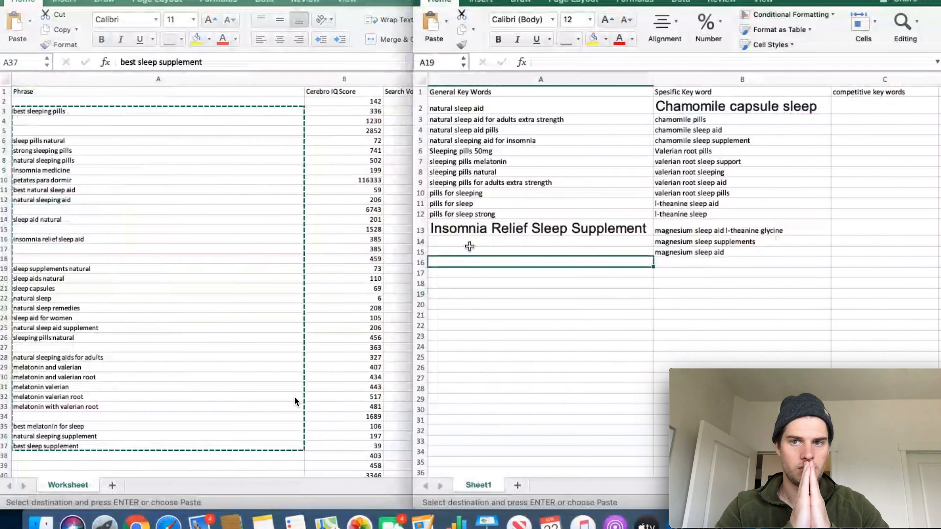
# Step: Paste the copied phrases into the competitive key words column of the keyword list, starting at cell C2
pyautogui.click(460, 243)
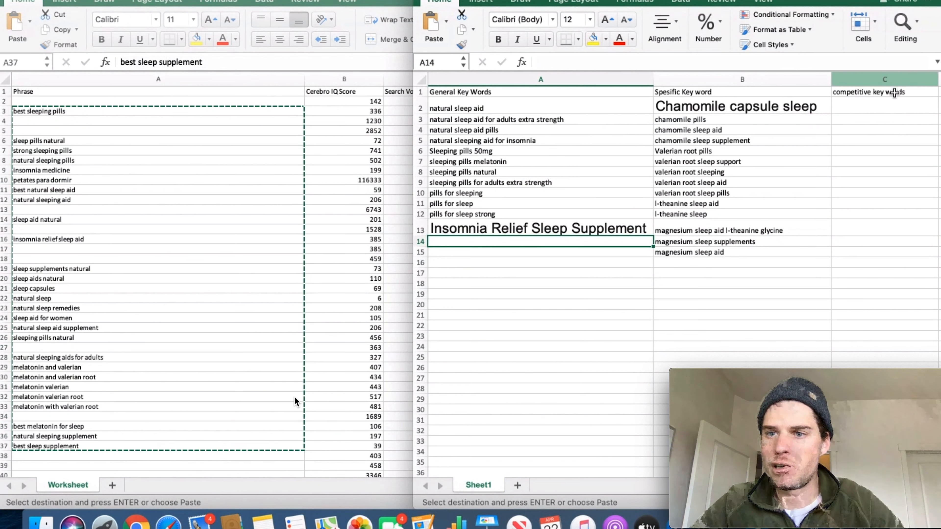
pyautogui.click(863, 110)
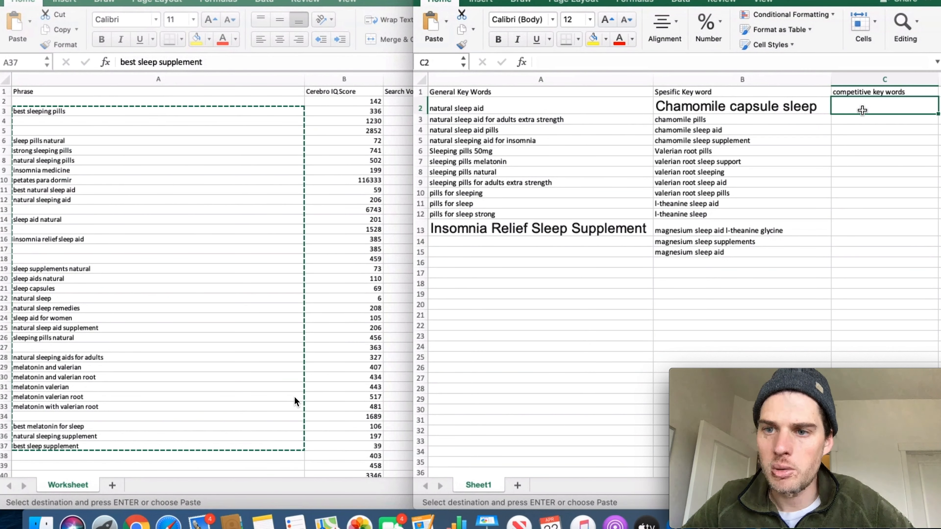
pyautogui.press('super+v')
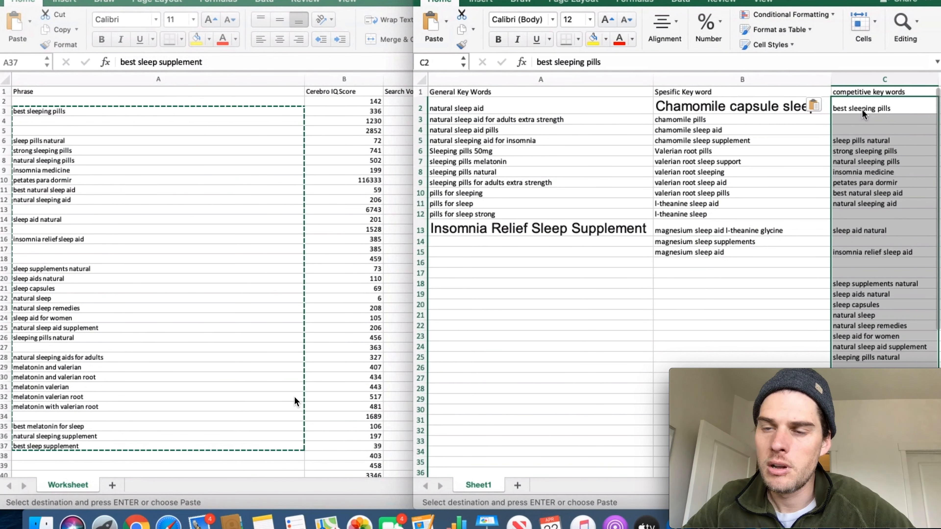
pyautogui.click(812, 294)
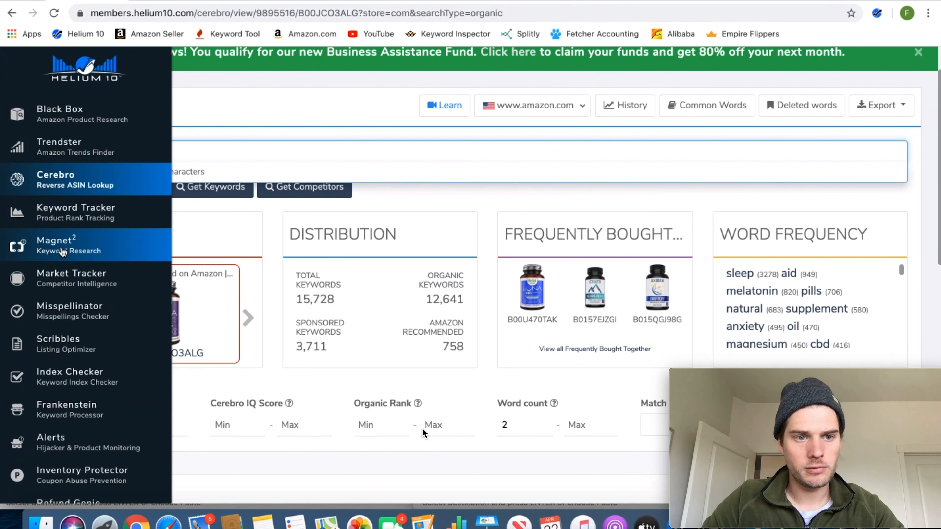
# Step: Switch to the Magnet keyword research tool in Helium 10 and get keywords for "sleep aid"
pyautogui.click(62, 249)
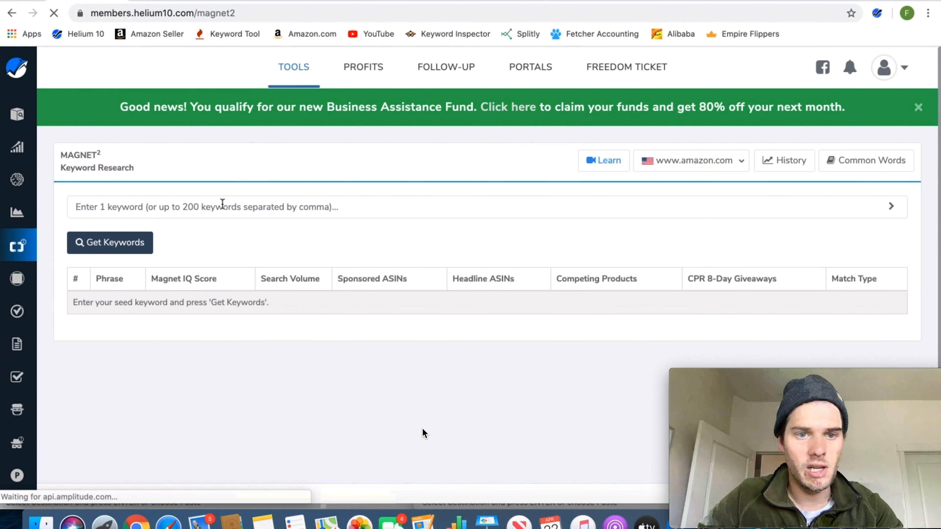
pyautogui.click(222, 204)
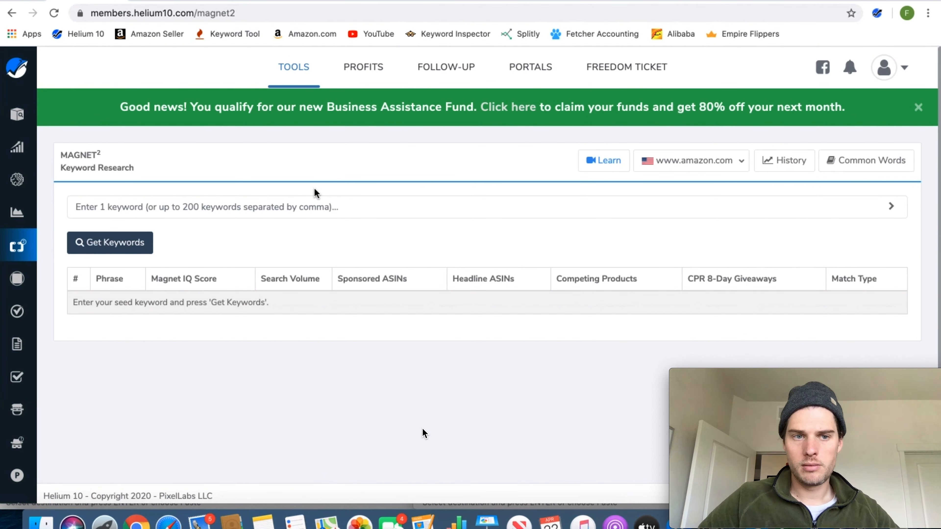
pyautogui.write('sl')
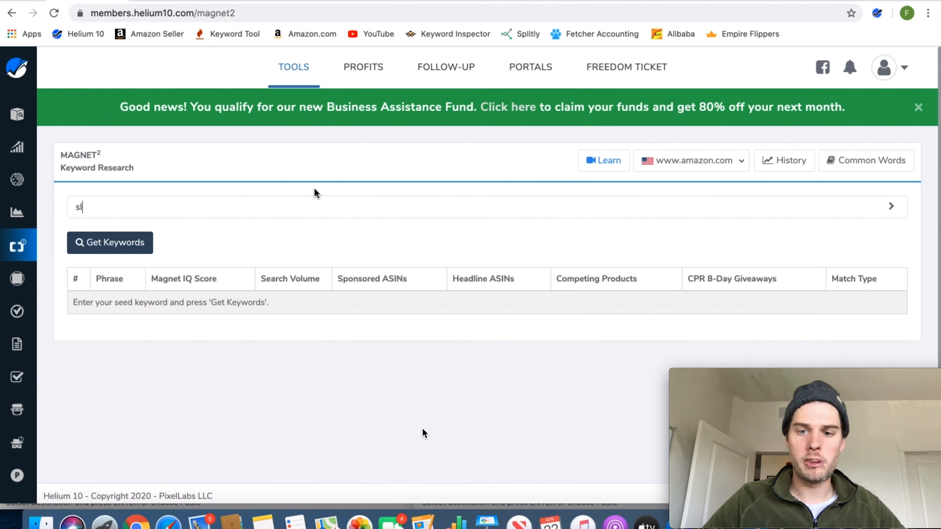
pyautogui.write('eep aid')
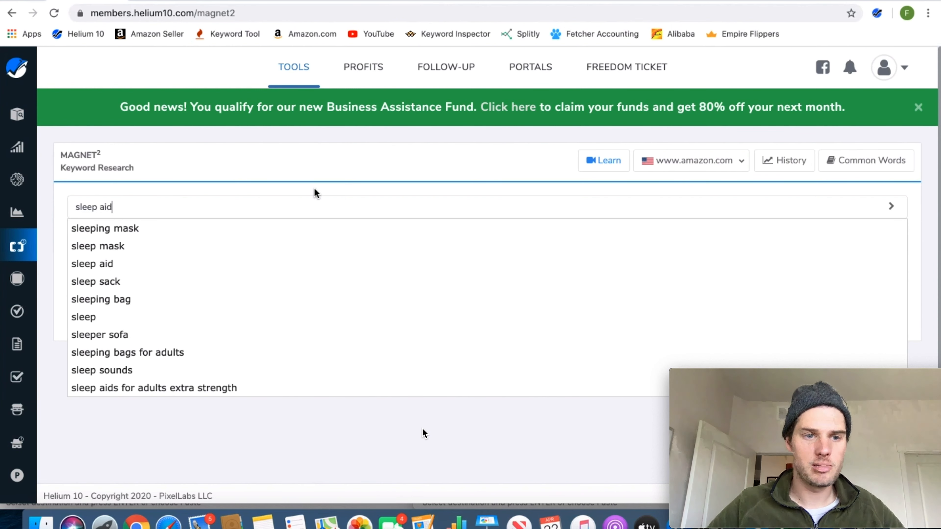
pyautogui.write(',')
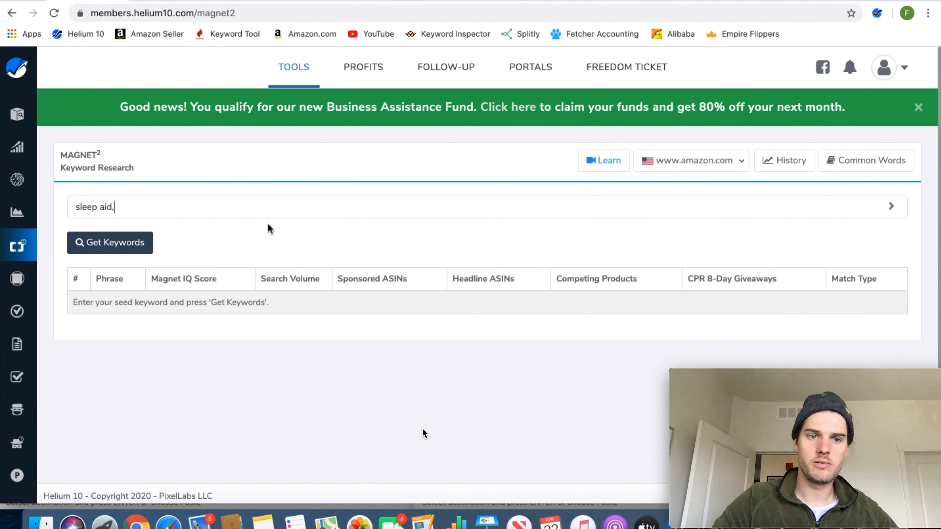
pyautogui.click(140, 245)
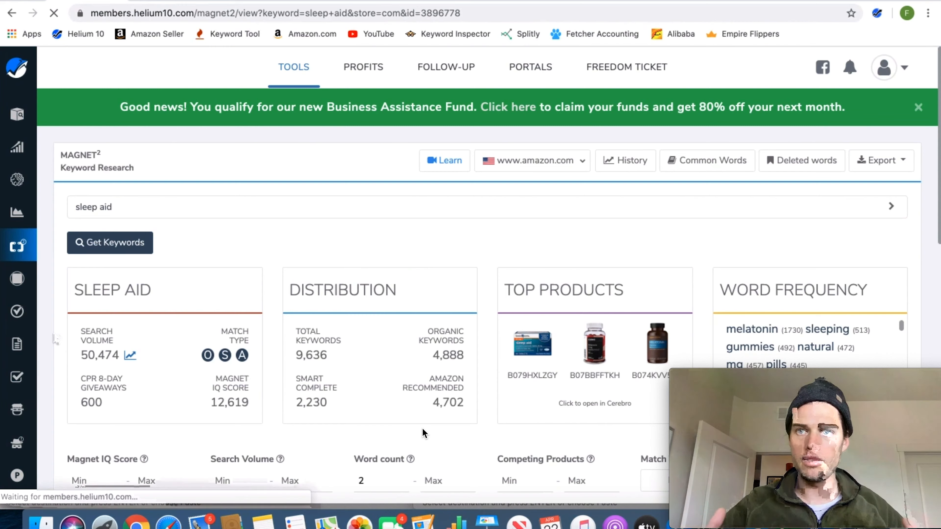
# Step: Examine the "sleep aid" keyword results, including the phrases, search volumes and competing products
pyautogui.scroll(-10, 422, 428)
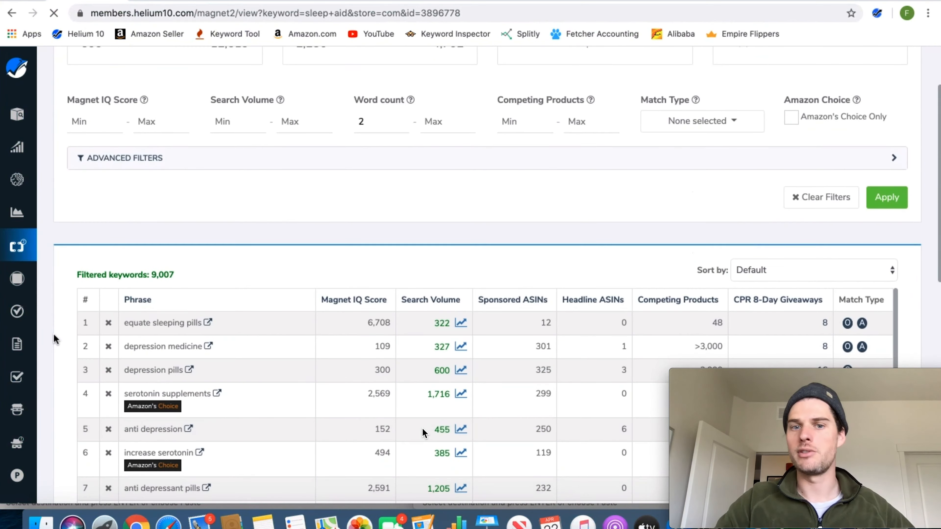
pyautogui.scroll(-7, 422, 430)
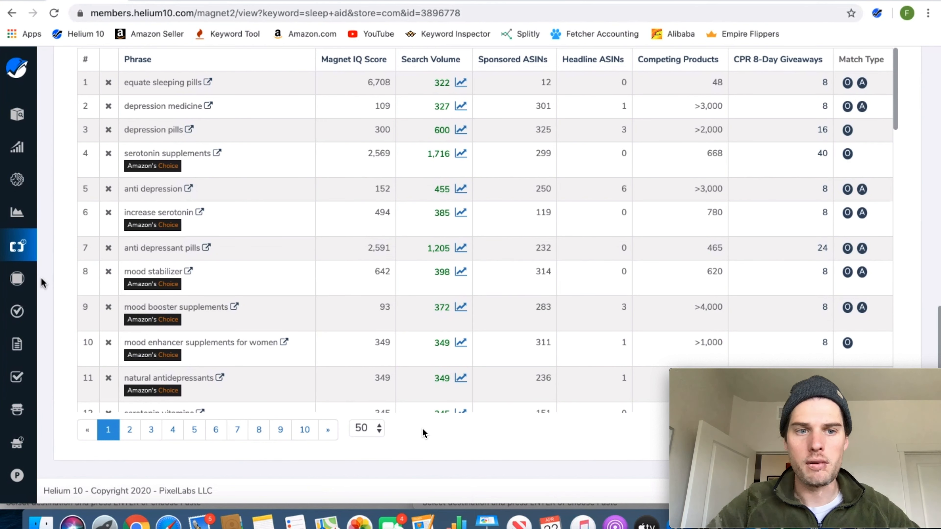
pyautogui.scroll(3, 422, 428)
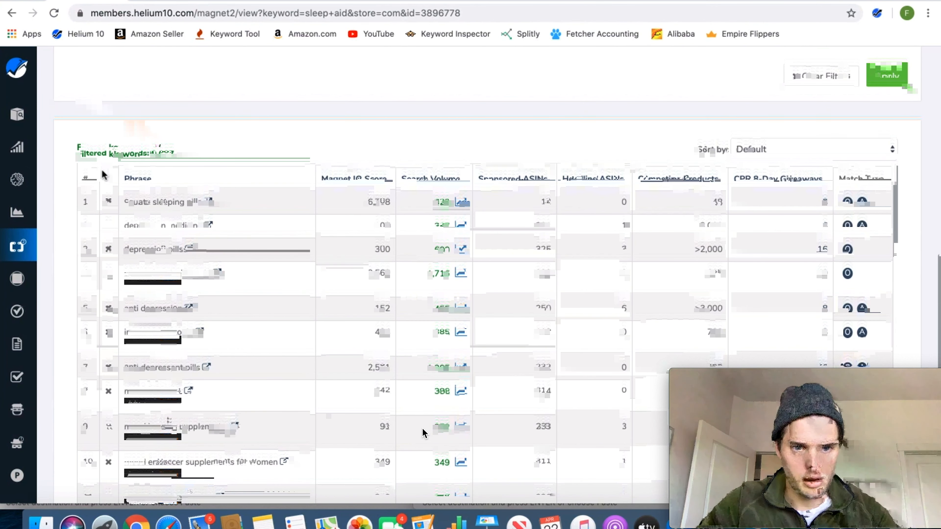
pyautogui.scroll(-1, 423, 432)
pyautogui.scroll(2, 105, 183)
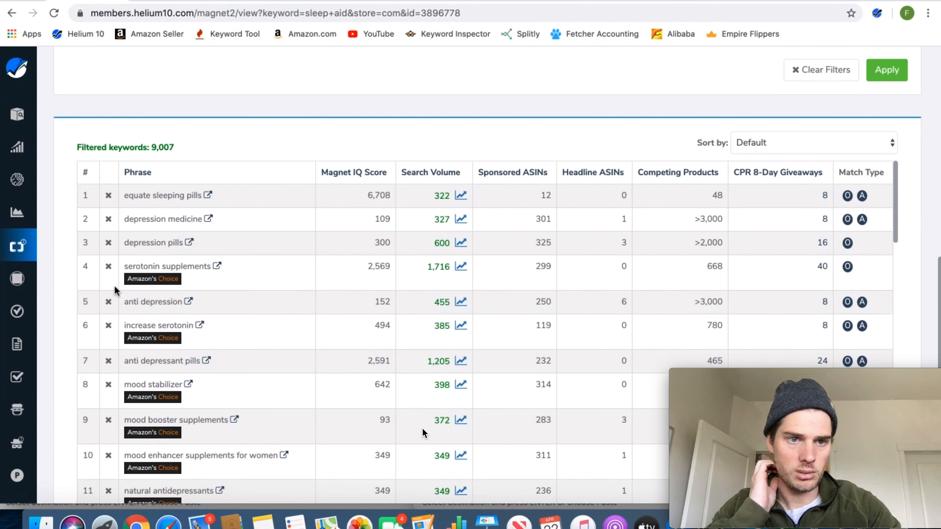
pyautogui.scroll(-3, 70, 333)
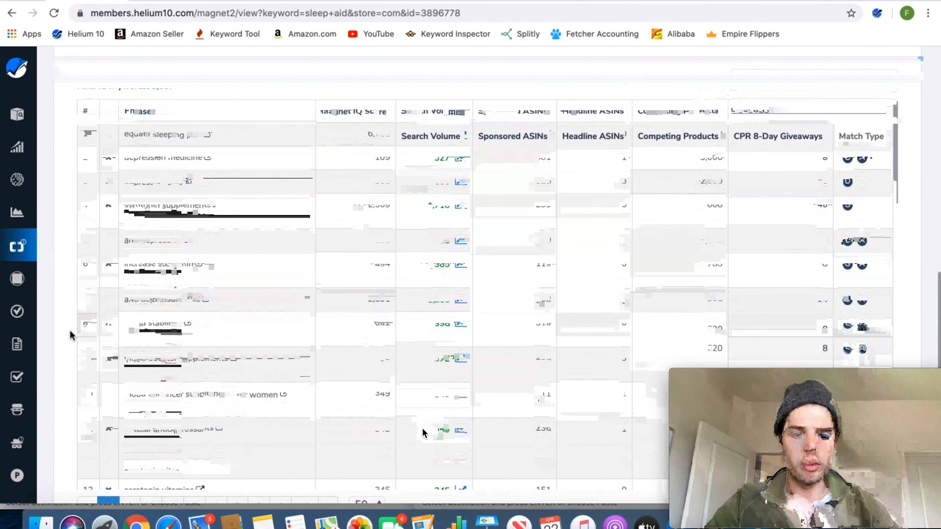
pyautogui.scroll(5, 424, 432)
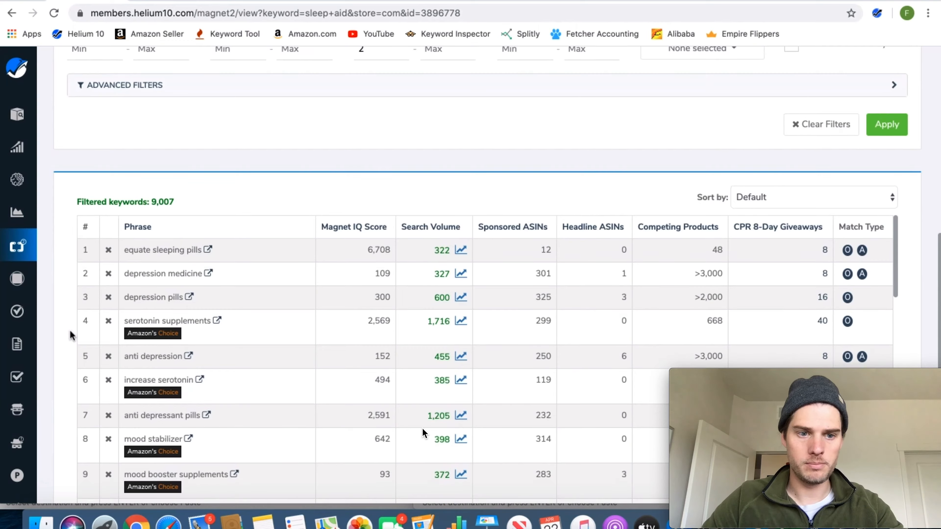
pyautogui.scroll(3, 423, 432)
pyautogui.scroll(6, 424, 433)
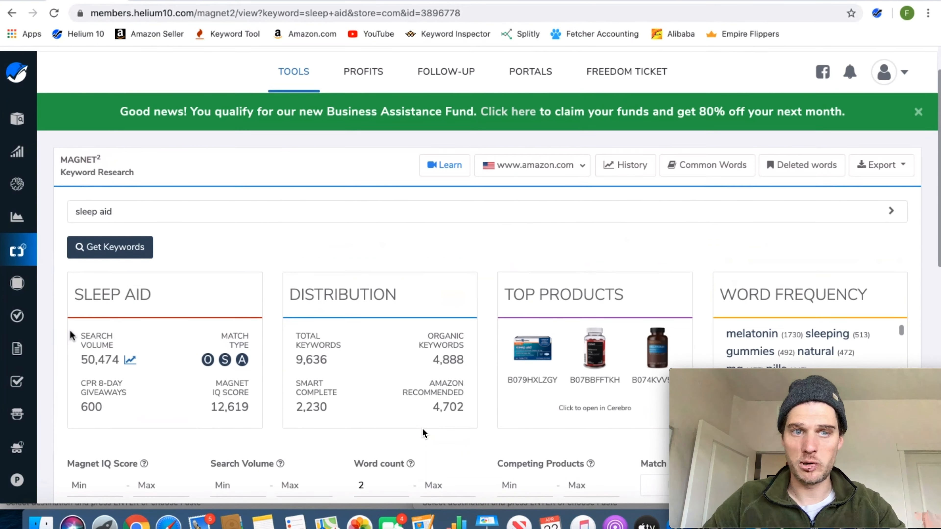
# Step: Replace the seed keyword with "valerian sleeping pills", get its keywords and review the listed phrases
pyautogui.moveTo(111, 207); pyautogui.dragTo(52, 208)
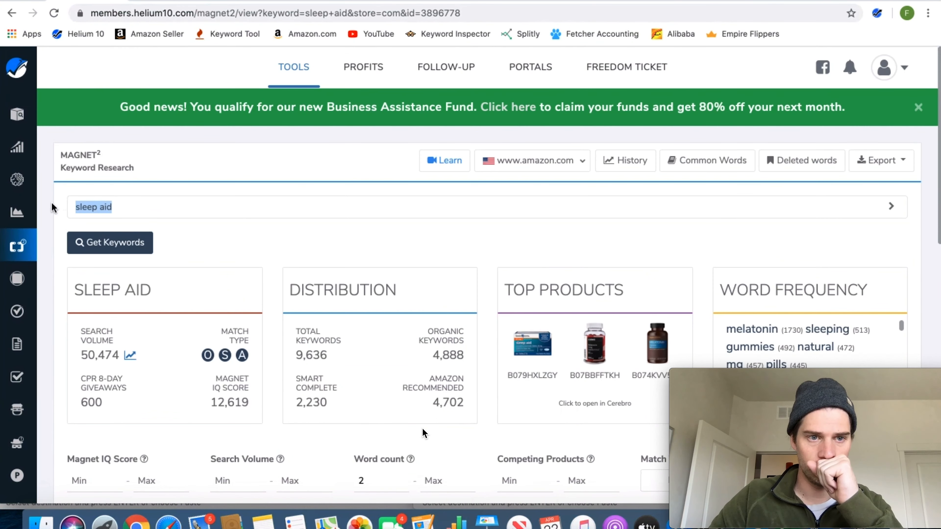
pyautogui.write('valerian ')
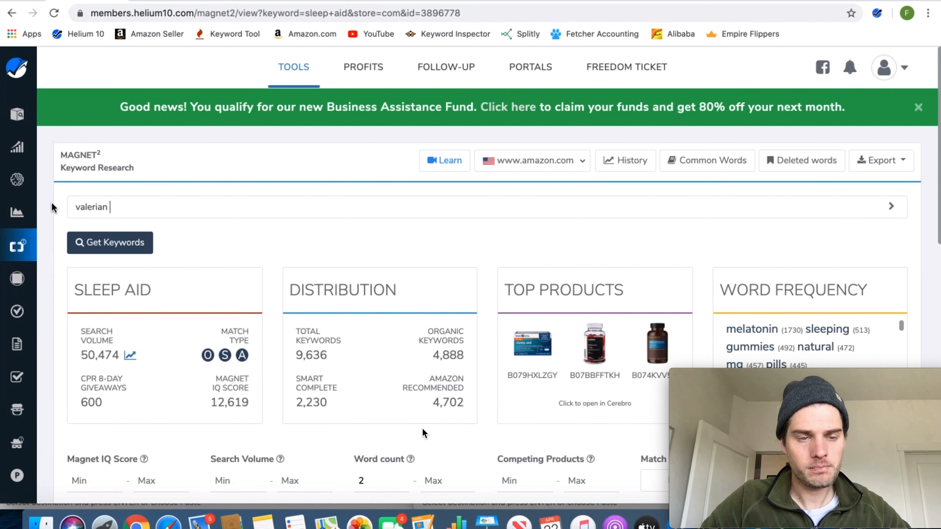
pyautogui.write('sleeping pill')
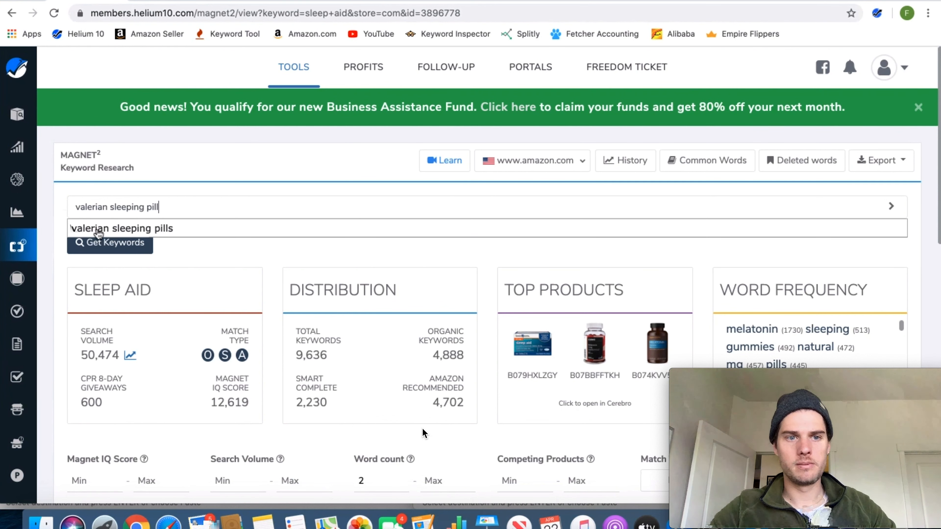
pyautogui.click(99, 233)
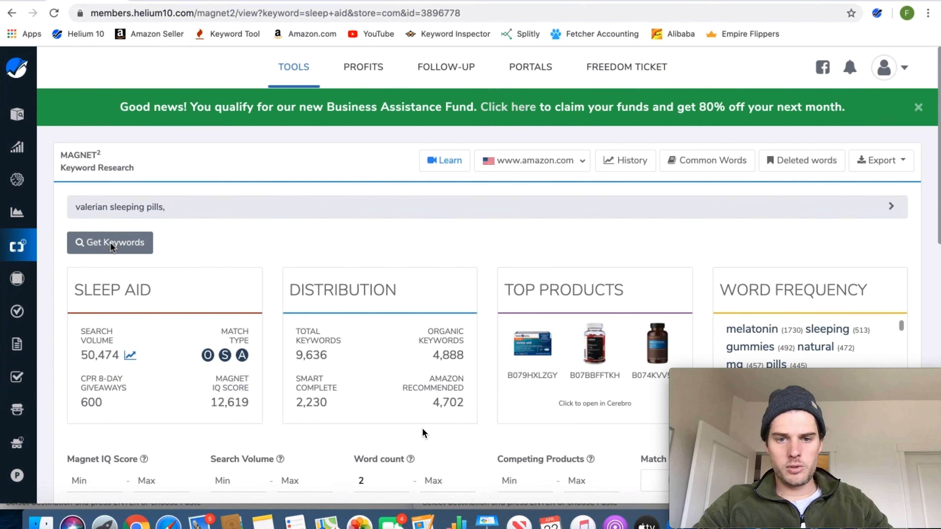
pyautogui.click(112, 248)
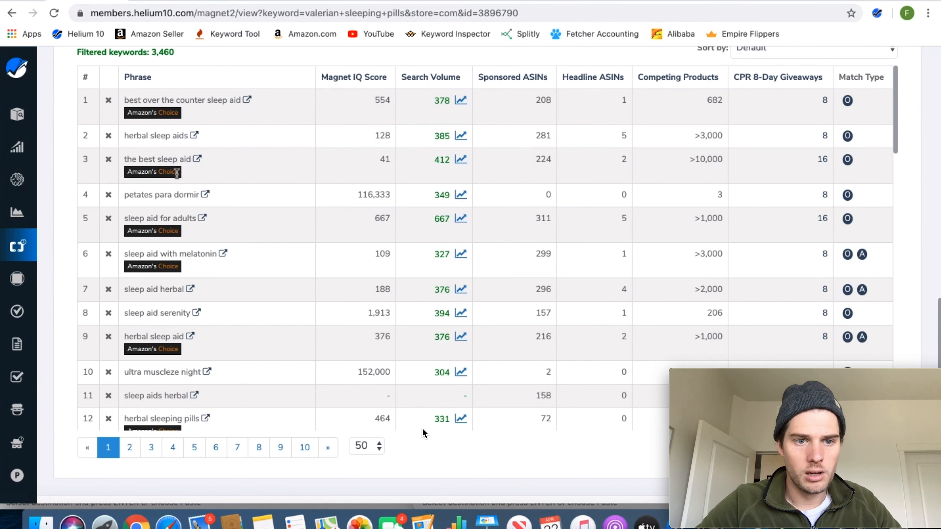
pyautogui.scroll(1, 177, 169)
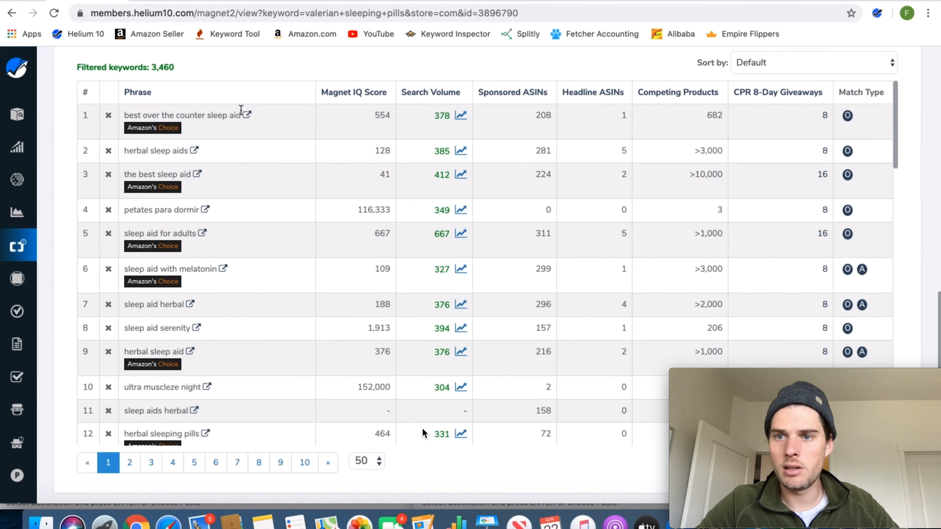
pyautogui.scroll(-2, 422, 429)
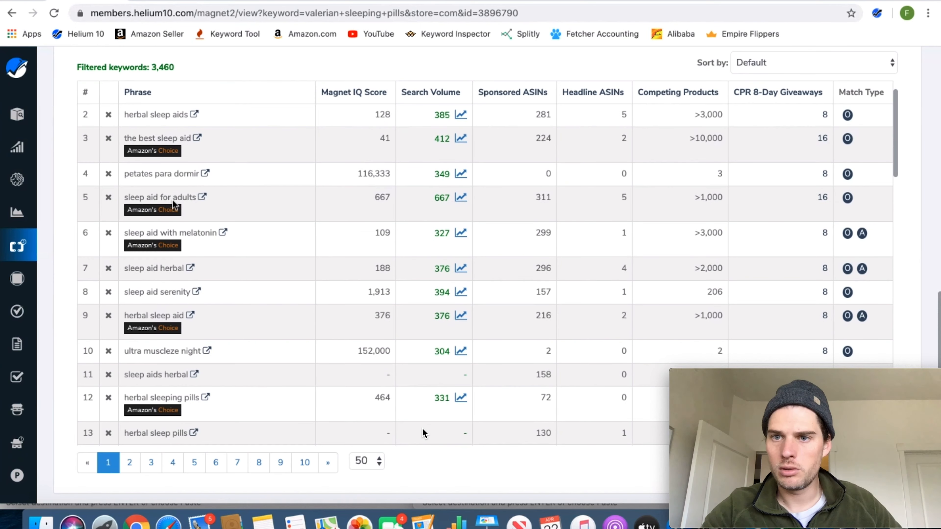
pyautogui.scroll(2, 423, 429)
pyautogui.scroll(1, 423, 431)
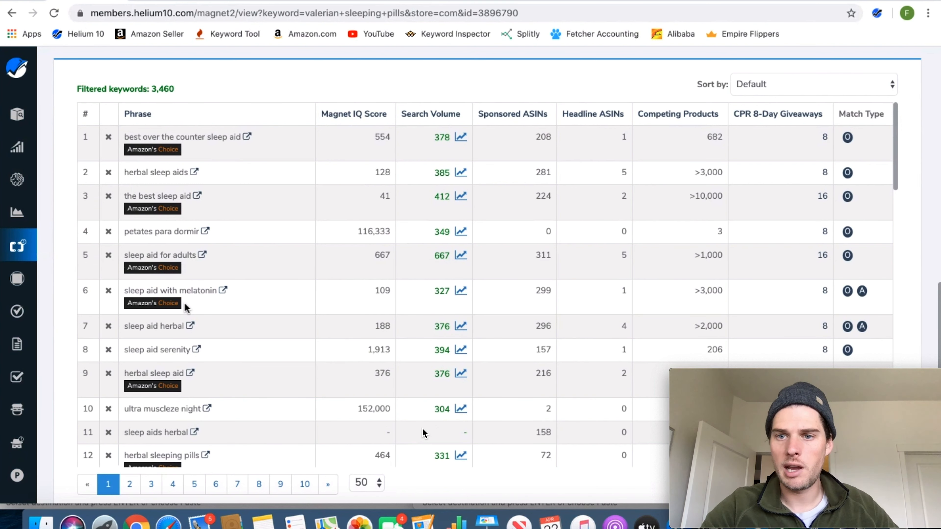
pyautogui.scroll(-1, 185, 305)
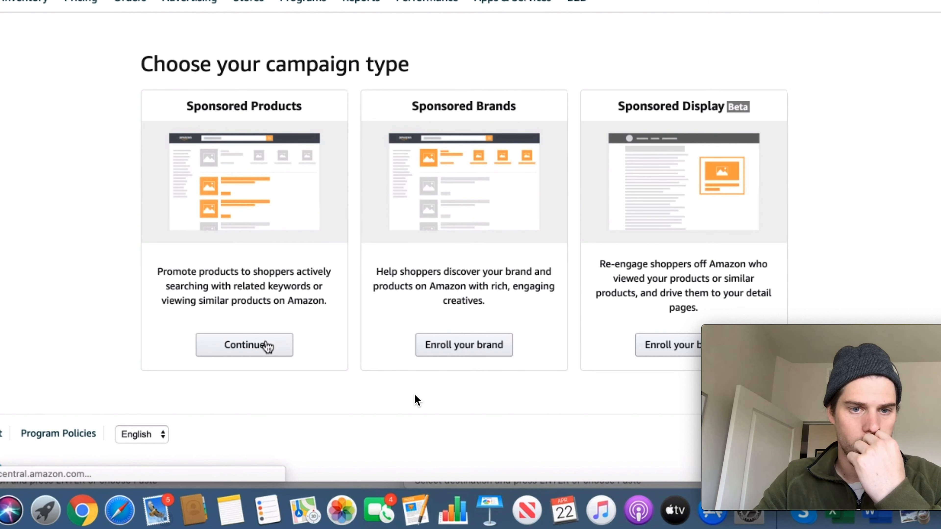
# Step: Start a Sponsored Products campaign and name it "Restaze General - 4/22/2020 13:17:06"
pyautogui.click(267, 343)
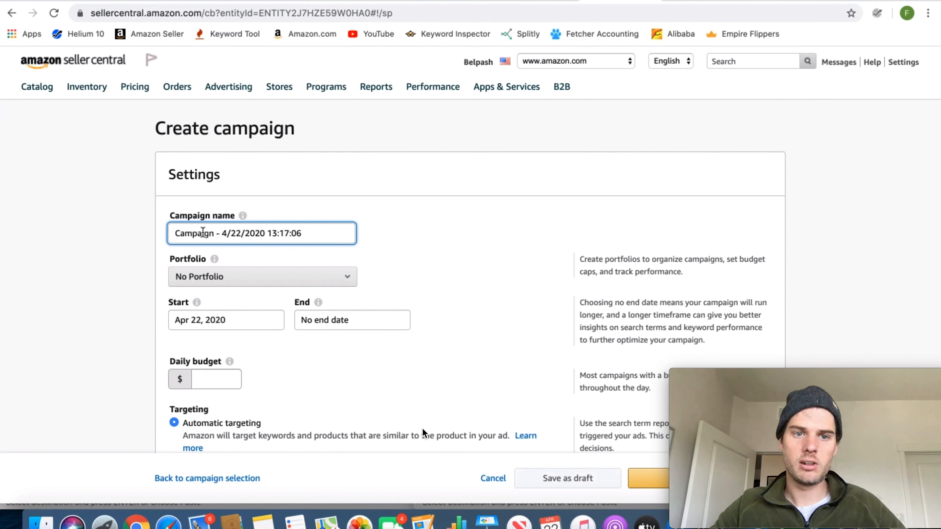
pyautogui.moveTo(216, 234); pyautogui.dragTo(168, 229)
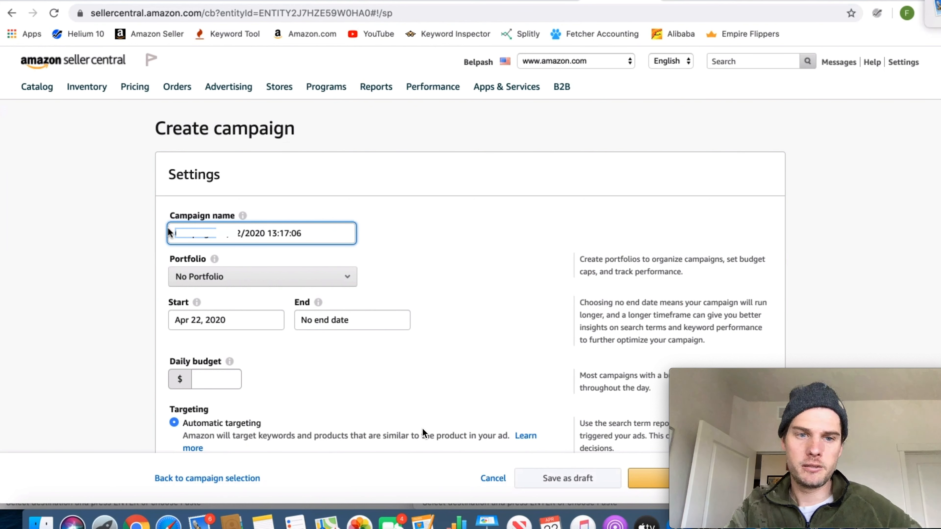
pyautogui.write('Garlic')
pyautogui.press('BackSpace')
pyautogui.press('BackSpace')
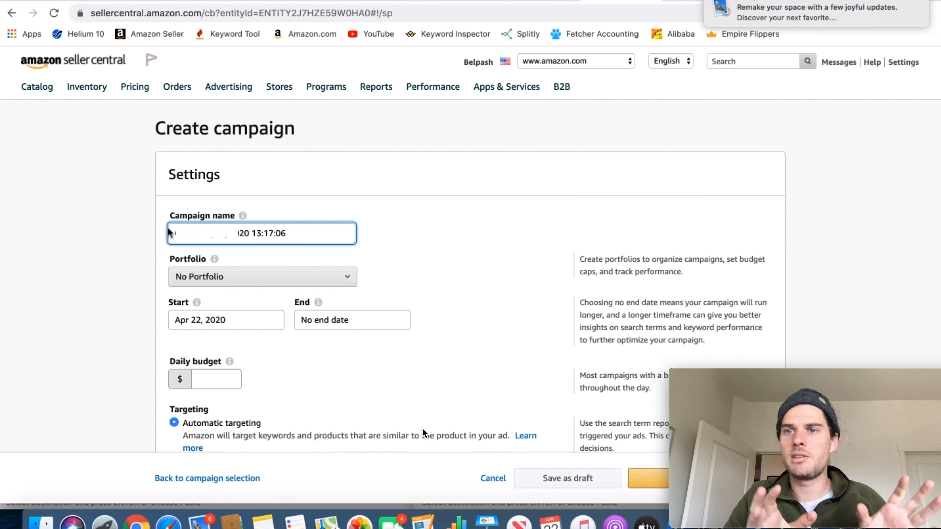
pyautogui.write('c p')
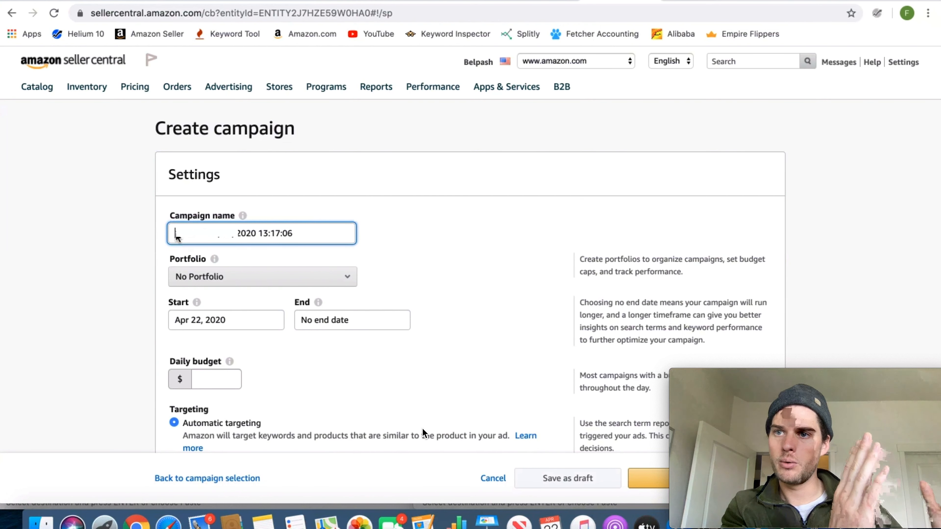
pyautogui.write('Belpash')
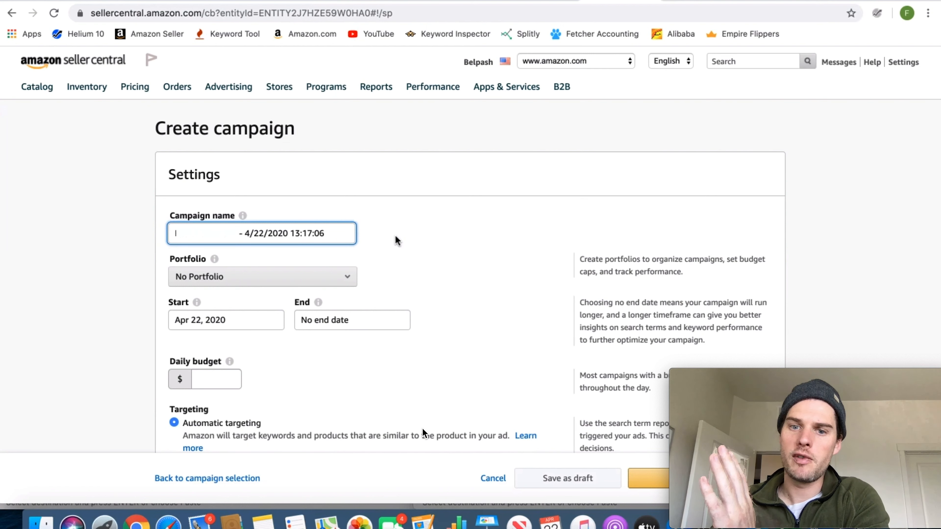
pyautogui.click(376, 281)
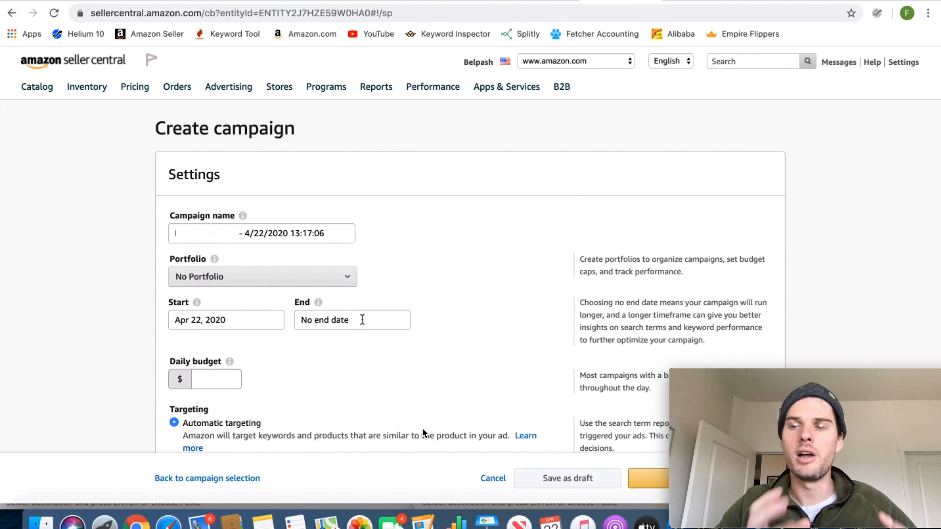
pyautogui.click(362, 322)
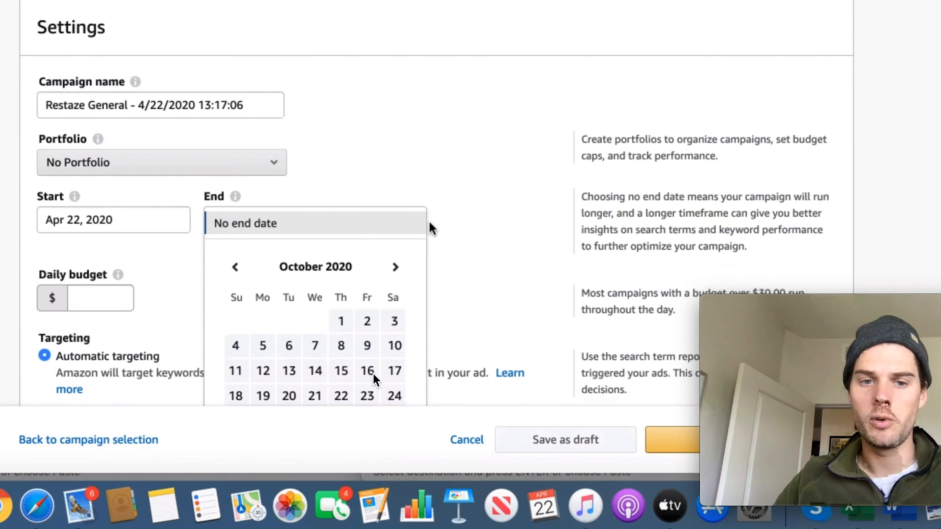
pyautogui.scroll(-3, 465, 318)
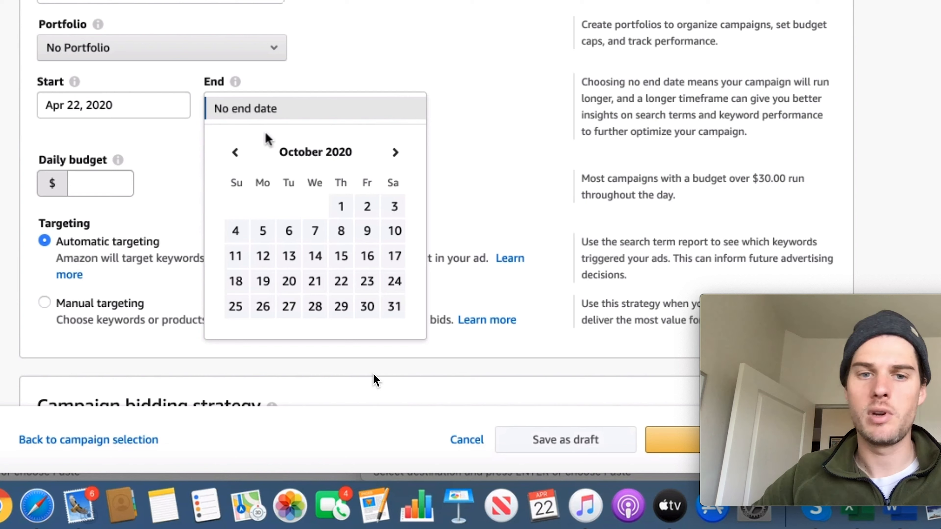
pyautogui.click(351, 61)
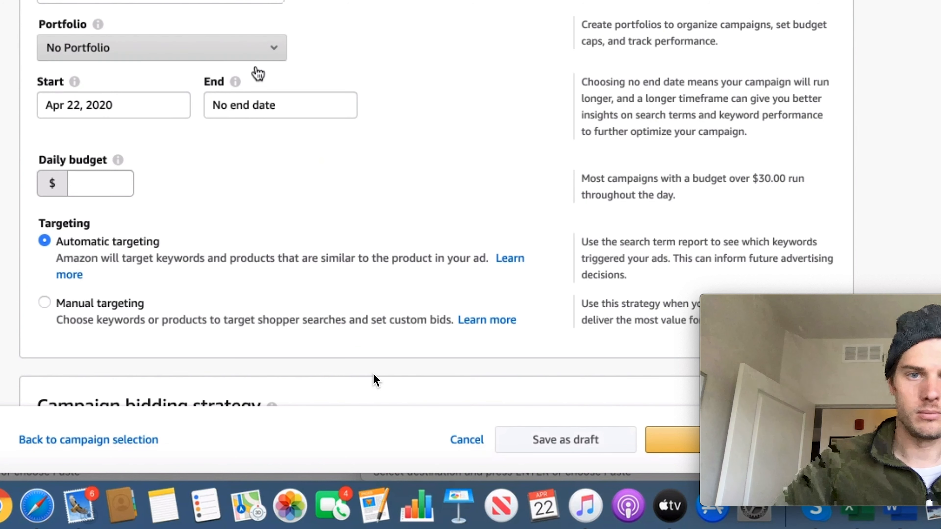
pyautogui.click(223, 56)
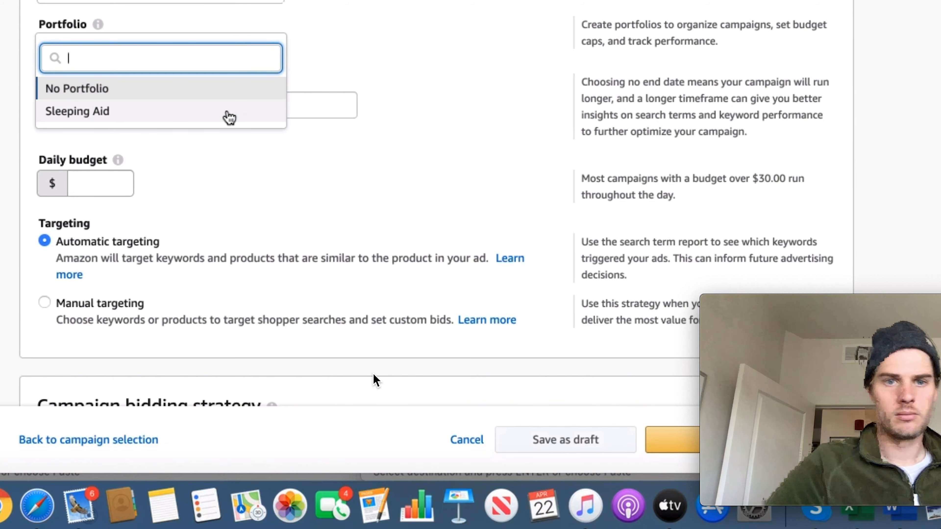
pyautogui.click(363, 60)
pyautogui.click(261, 44)
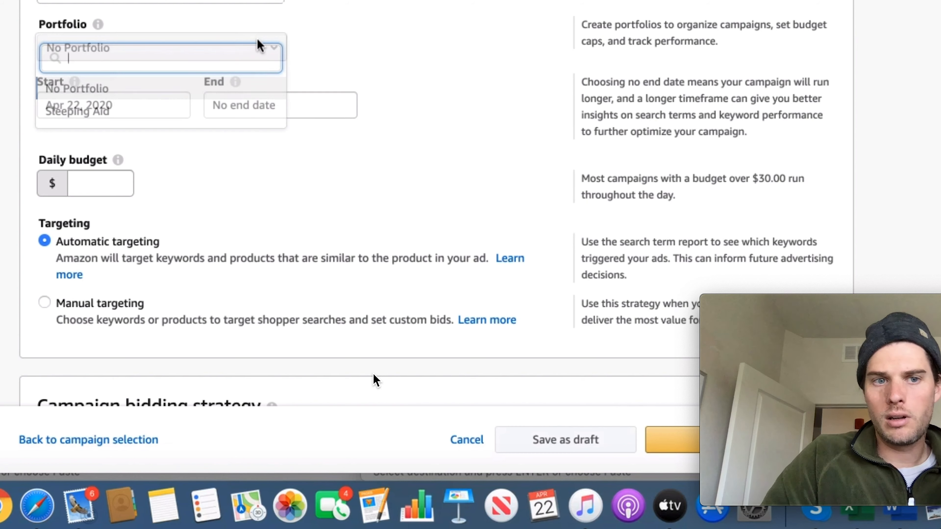
pyautogui.click(345, 39)
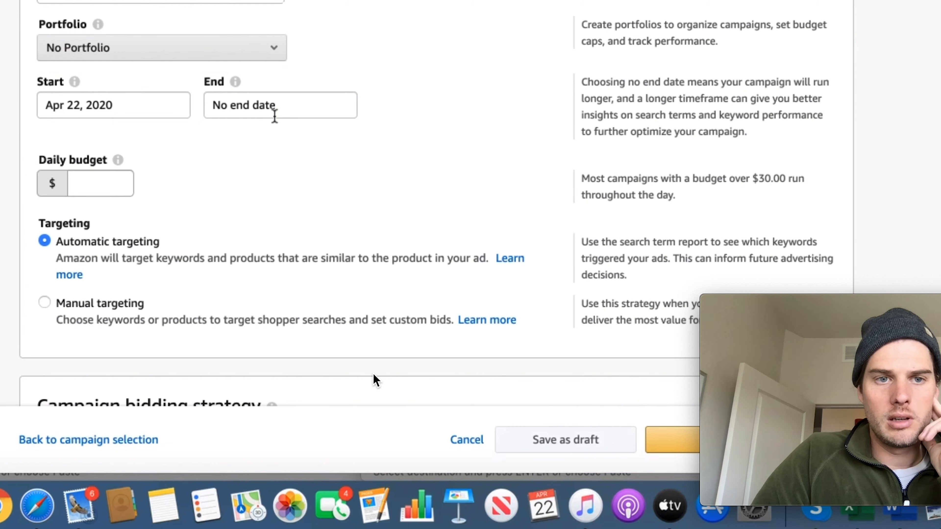
# Step: Set the campaign's end date to Apr 29, 2020
pyautogui.click(298, 115)
pyautogui.click(235, 153)
pyautogui.click(234, 152)
pyautogui.click(235, 152)
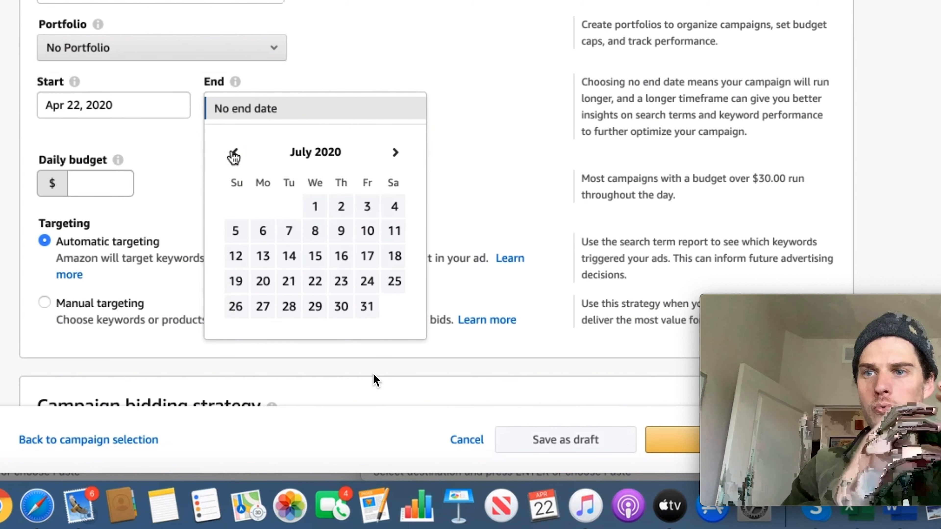
pyautogui.click(234, 152)
pyautogui.click(234, 152)
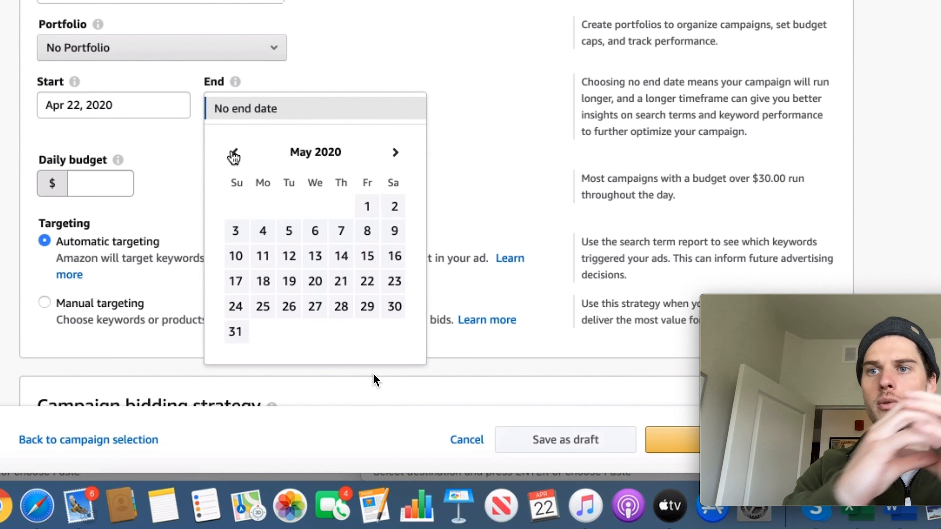
pyautogui.click(234, 153)
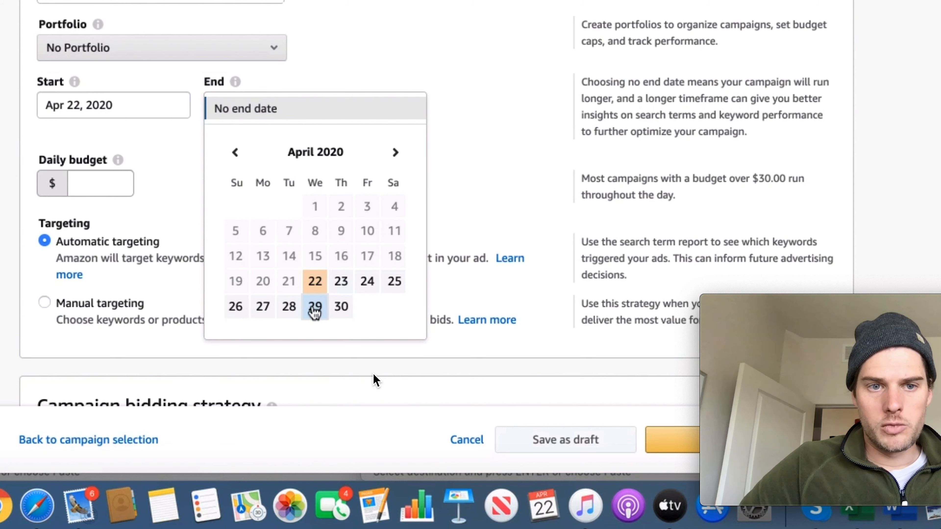
pyautogui.click(314, 307)
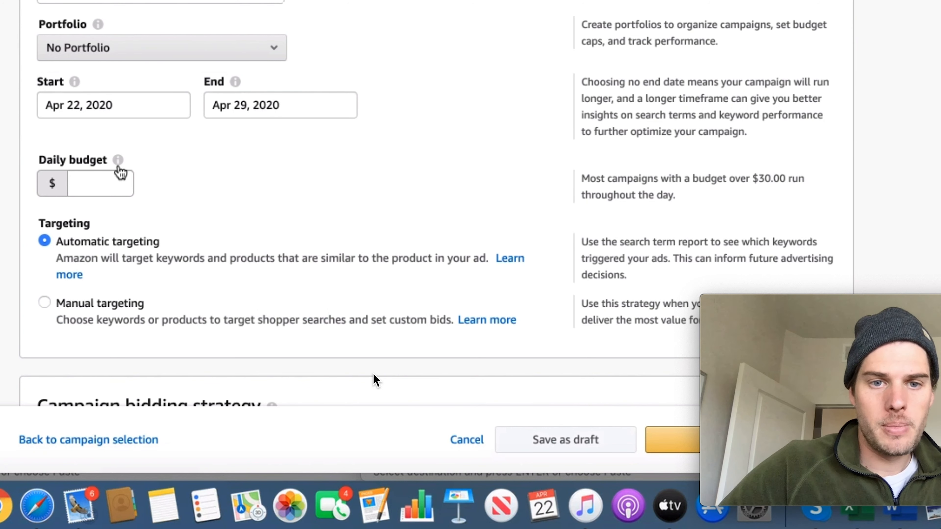
# Step: Divide 200 by 7 in the calculator and enter 28 as the campaign's daily budget in dollars
pyautogui.click(110, 177)
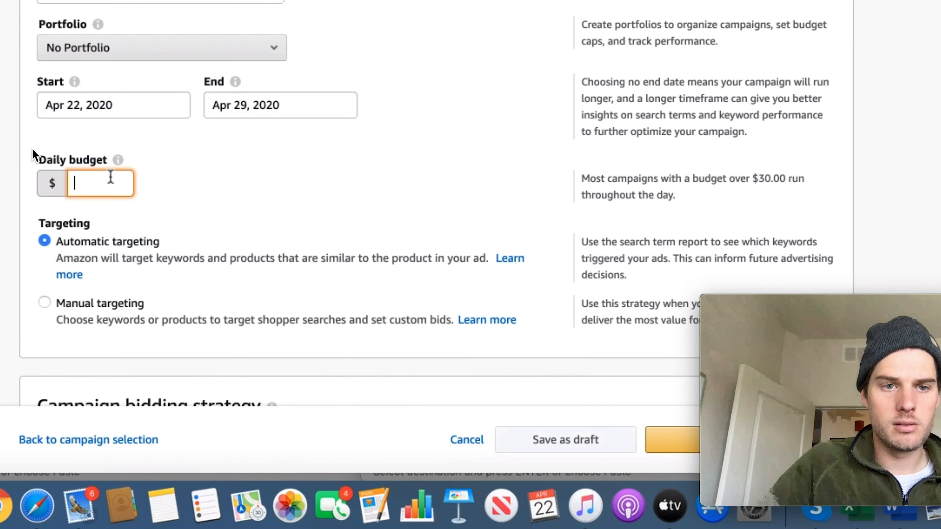
pyautogui.write('200')
pyautogui.click(104, 77)
pyautogui.write('7')
pyautogui.click(104, 247)
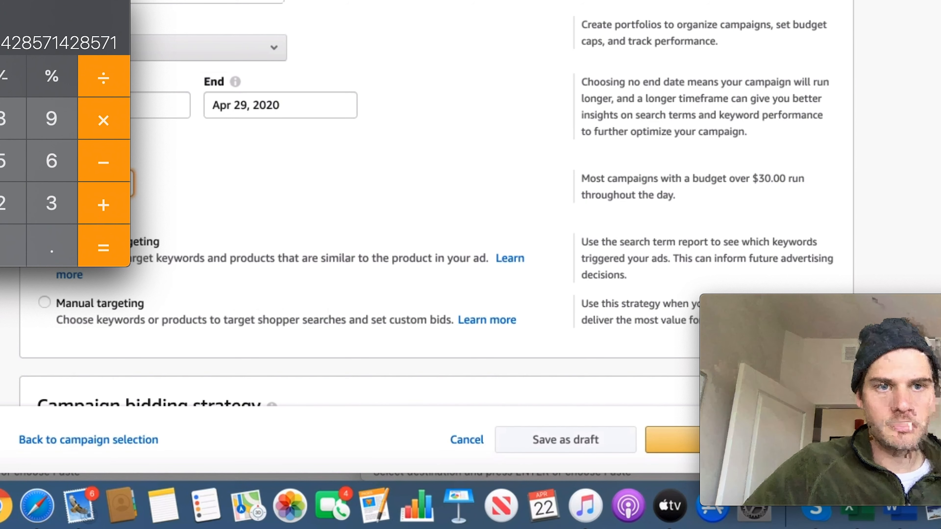
pyautogui.click(107, 180)
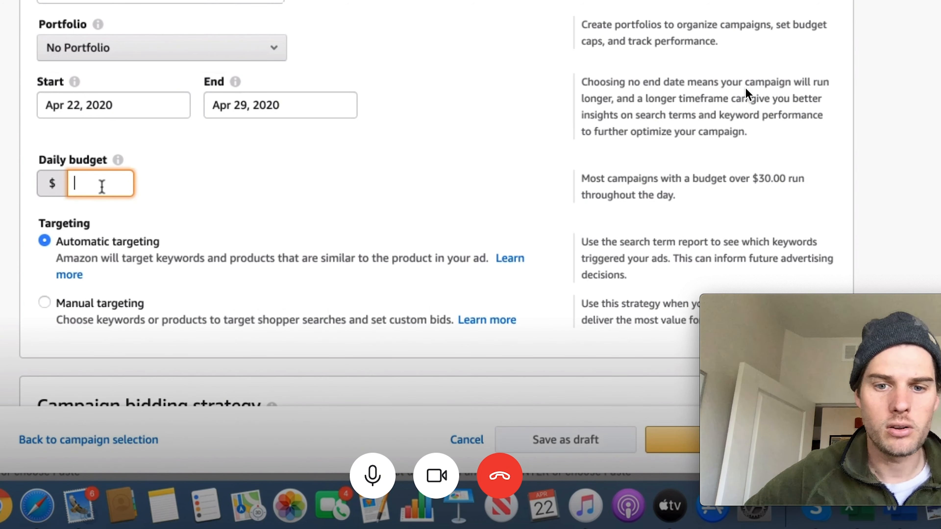
pyautogui.write('28')
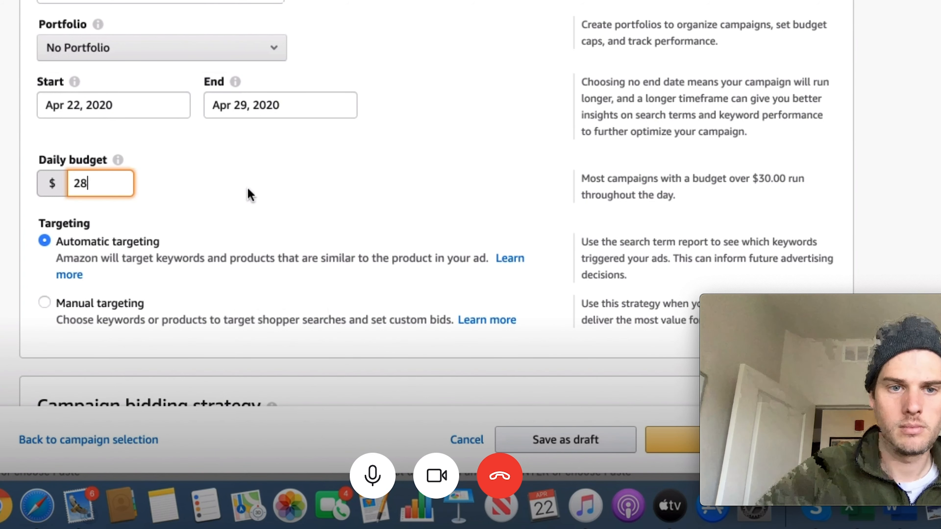
# Step: Set the campaign's daily budget to $20.00 and its targeting to manual targeting
pyautogui.scroll(-3, 278, 191)
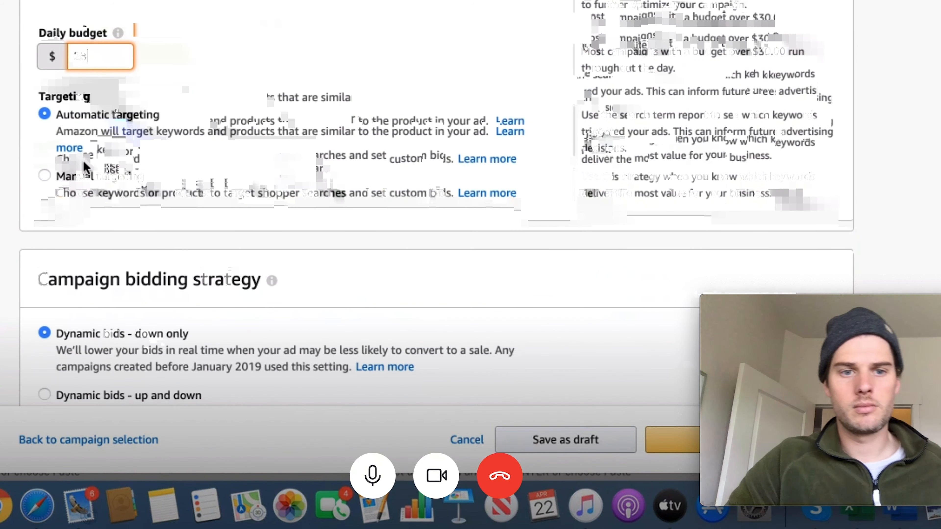
pyautogui.click(44, 176)
pyautogui.scroll(-5, 170, 132)
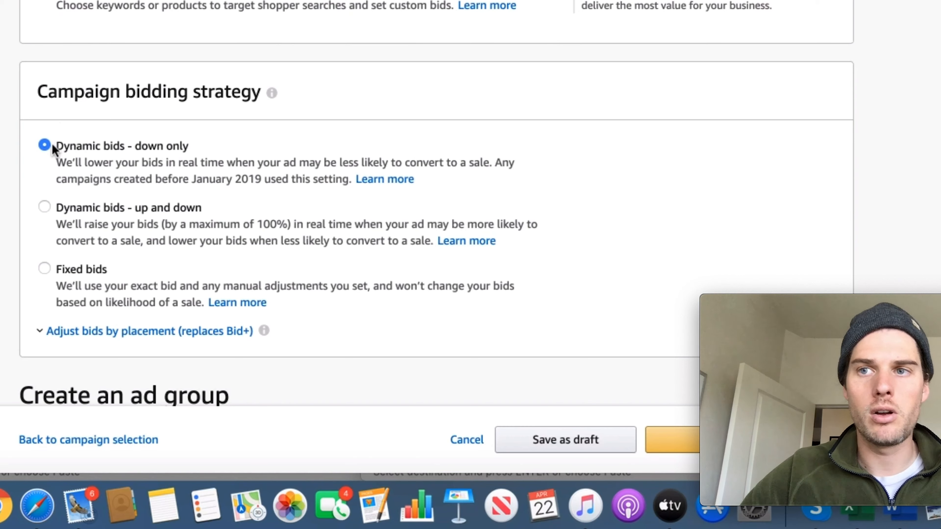
pyautogui.scroll(5, 49, 56)
pyautogui.click(94, 37)
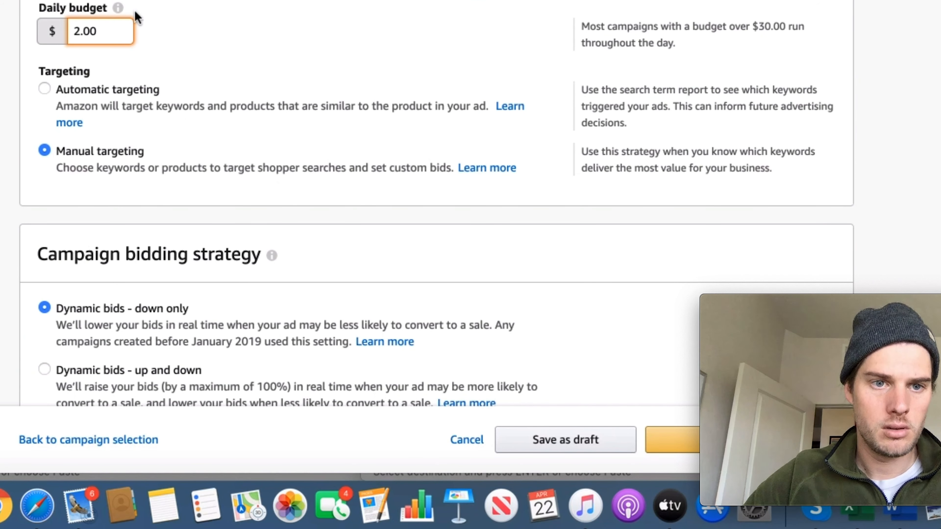
pyautogui.write('0')
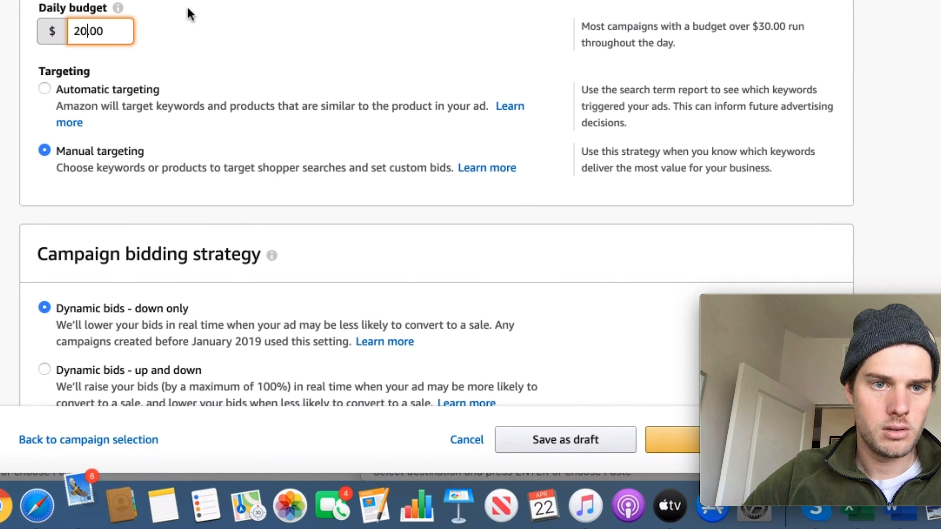
pyautogui.click(250, 109)
pyautogui.scroll(-2, 251, 109)
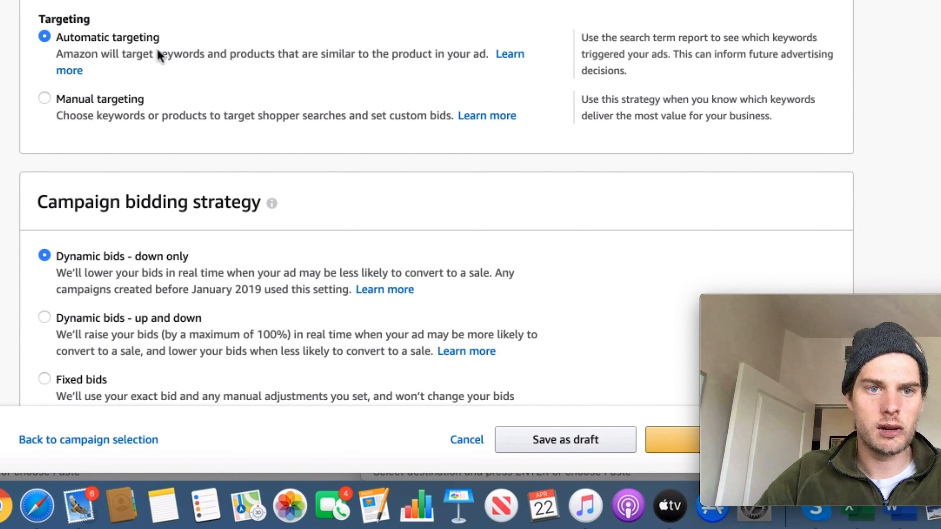
pyautogui.click(44, 98)
# Step: Try Fixed bids as the campaign bidding strategy and return to Dynamic bids - down only
pyautogui.scroll(-2, 18, 134)
pyautogui.scroll(-3, 18, 134)
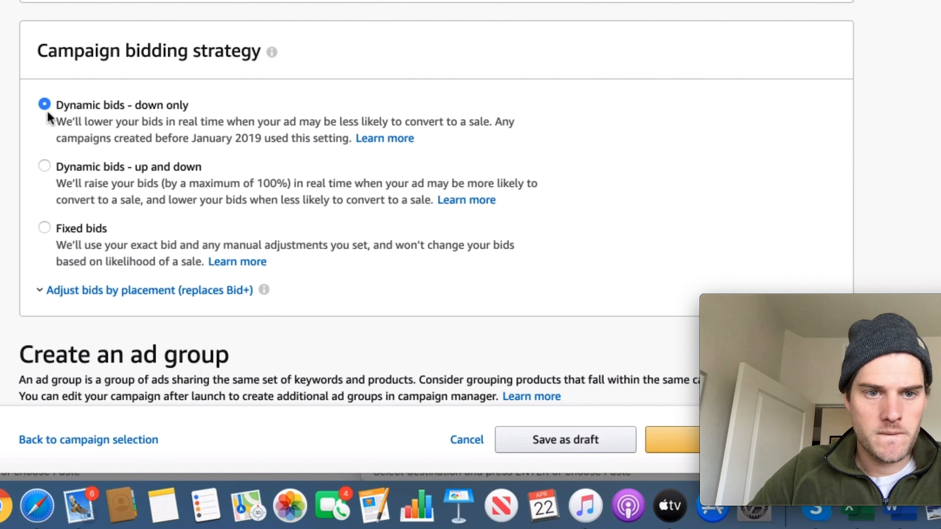
pyautogui.scroll(-1, 49, 191)
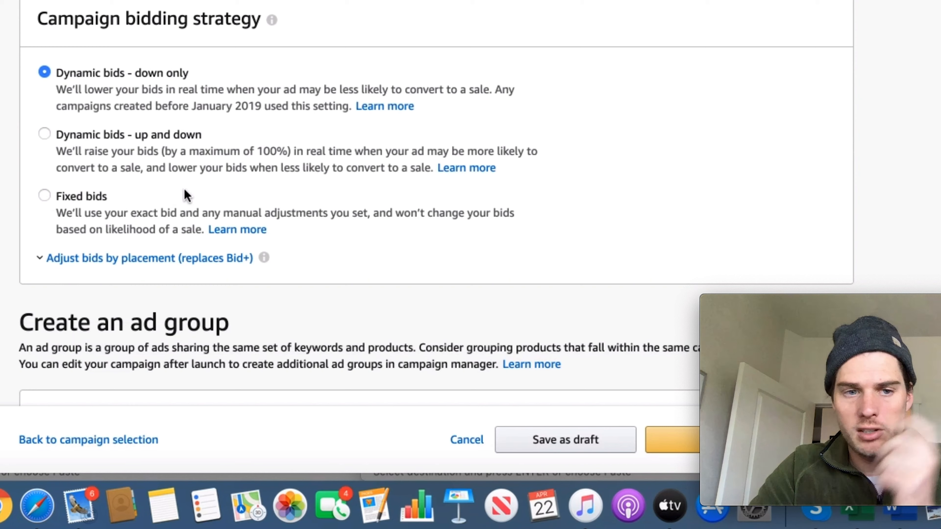
pyautogui.click(44, 195)
pyautogui.scroll(-5, 71, 209)
pyautogui.scroll(-9, 436, 204)
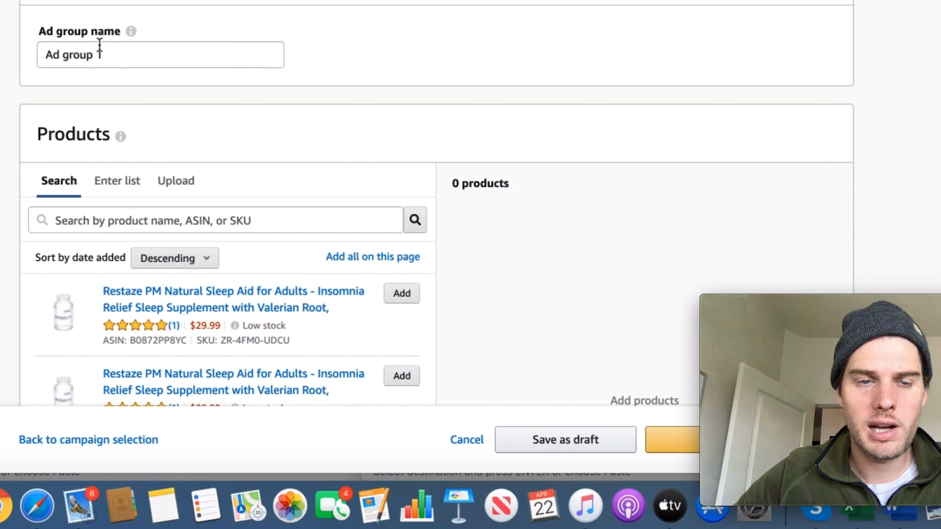
pyautogui.scroll(12, 99, 47)
pyautogui.scroll(1, 99, 44)
pyautogui.scroll(-1, 99, 45)
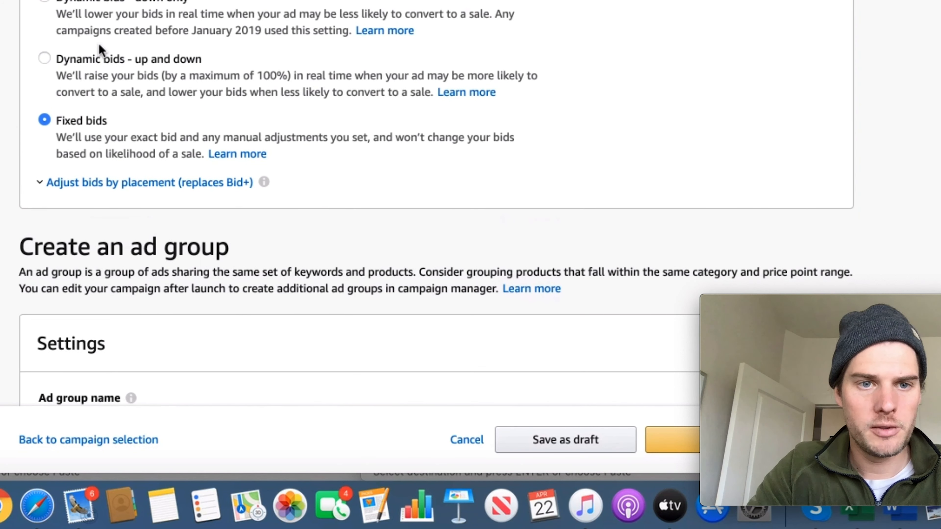
pyautogui.click(48, 2)
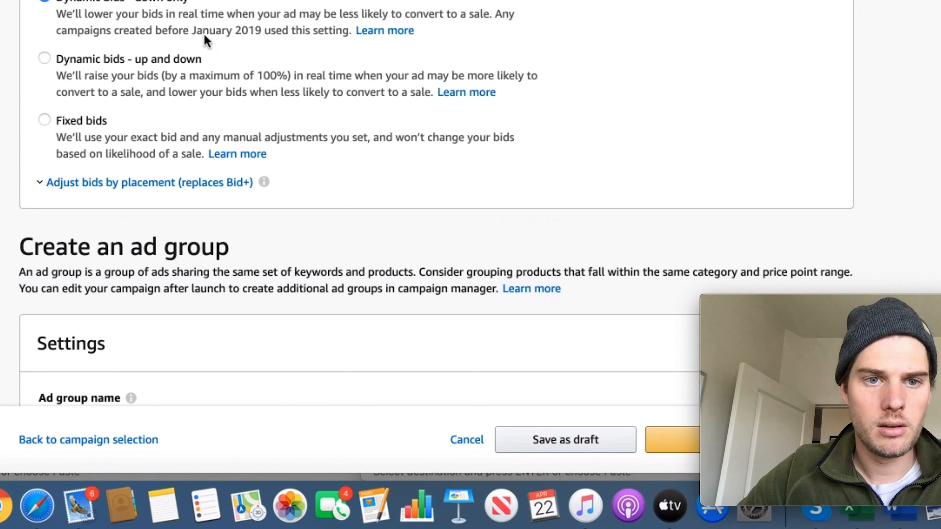
# Step: Switch the ad group's keyword targeting to entering a custom list, with broad, phrase and exact match types selected
pyautogui.scroll(-2, 437, 204)
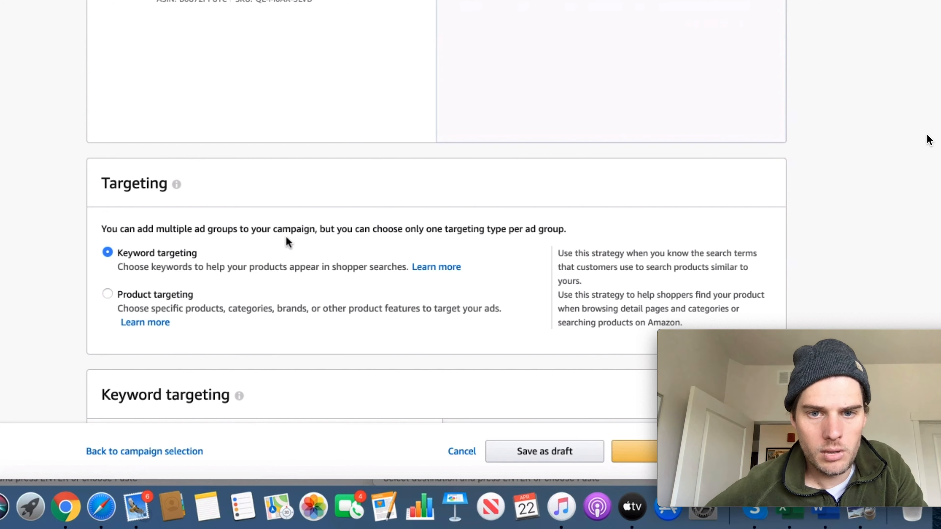
pyautogui.scroll(-10, 47, 213)
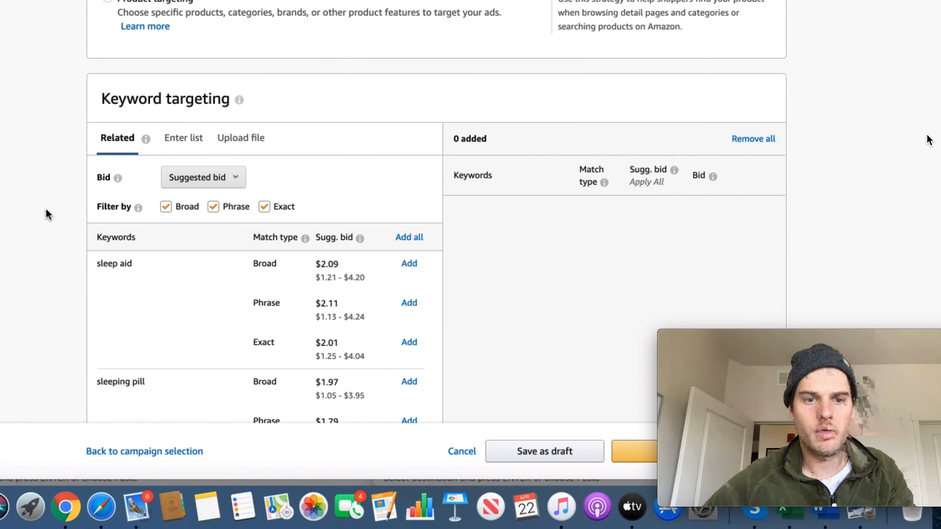
pyautogui.scroll(-3, 46, 213)
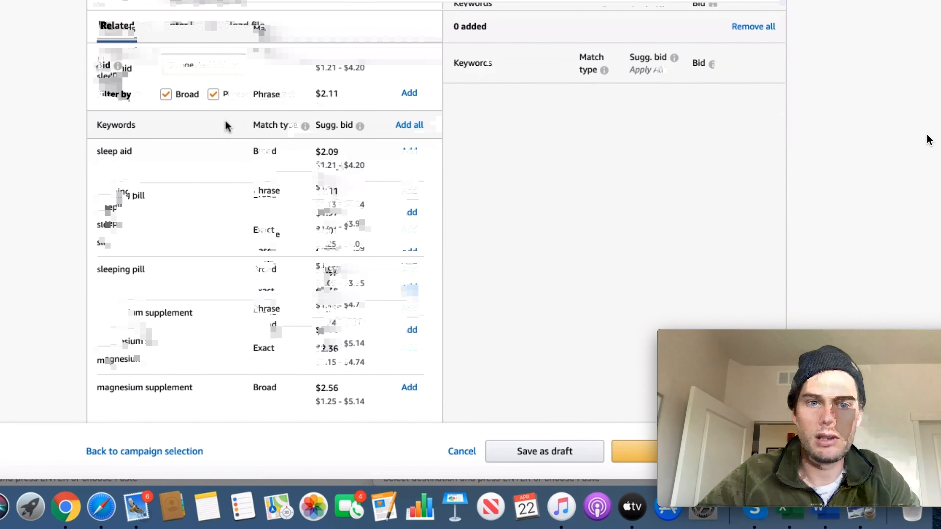
pyautogui.click(184, 26)
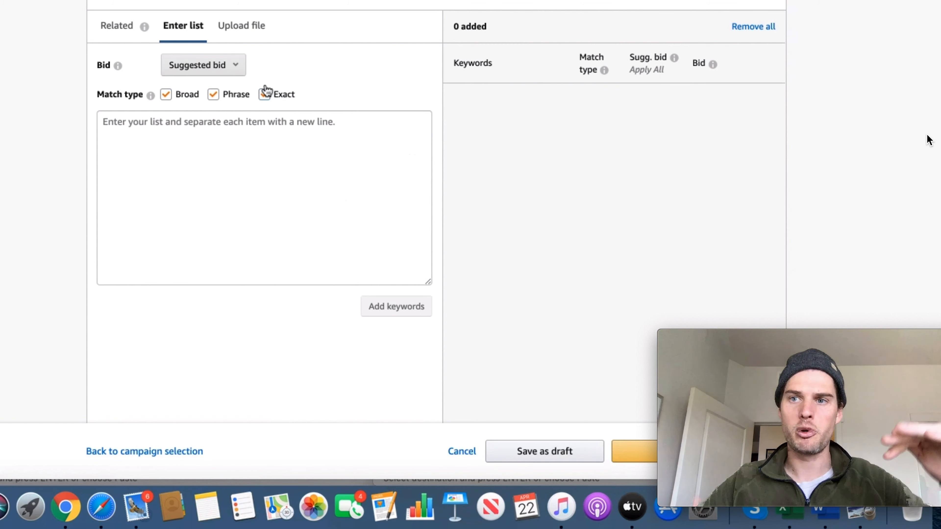
pyautogui.click(264, 95)
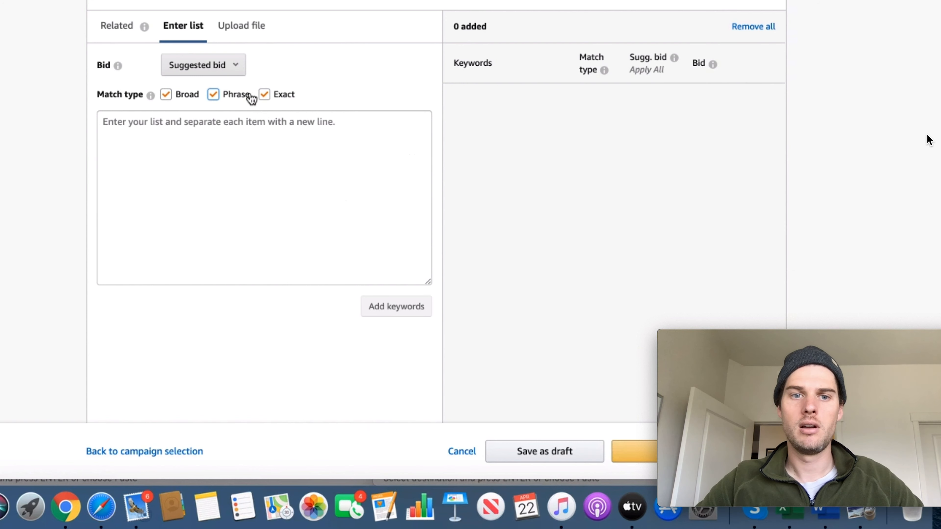
# Step: Clear the exact and broad match types so that only phrase match applies to the custom keyword list
pyautogui.click(264, 94)
pyautogui.click(166, 95)
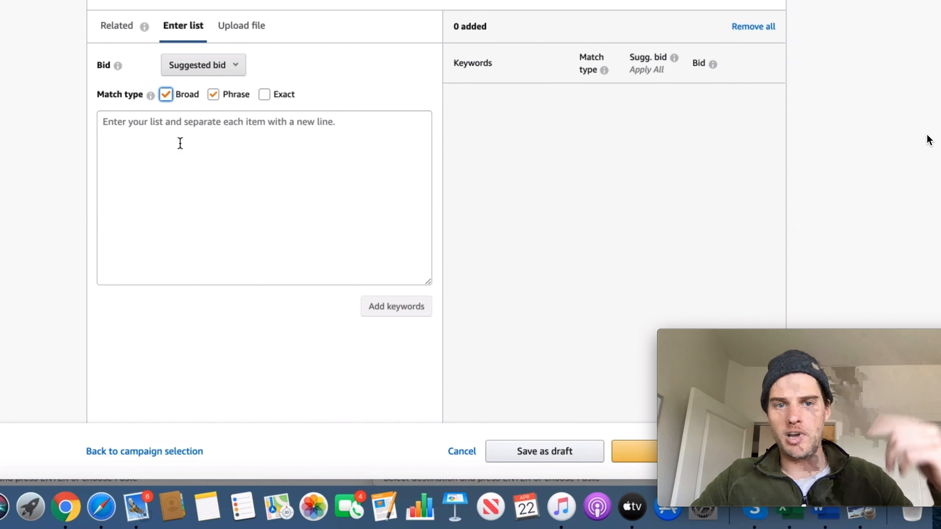
pyautogui.click(187, 164)
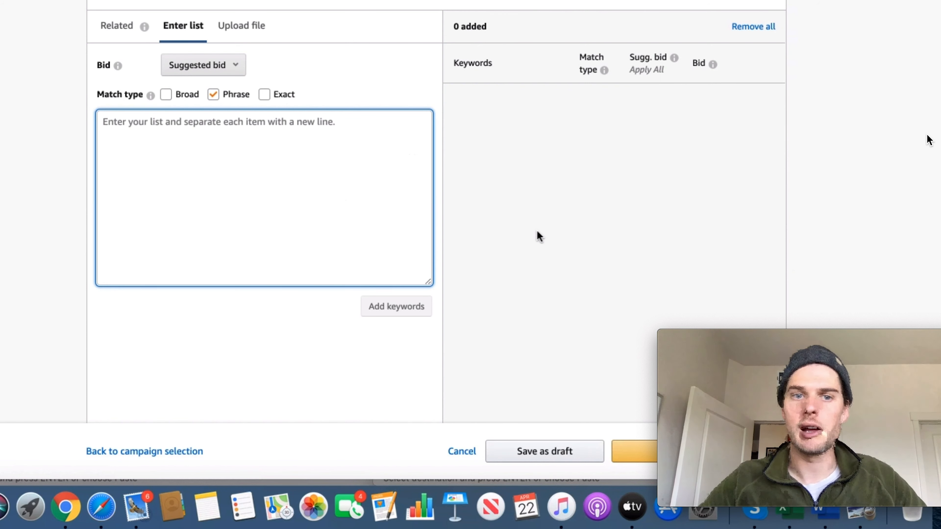
# Step: Switch to Excel, copy the general keywords in A2:A13, and paste them into the ad group's keyword list
pyautogui.click(787, 513)
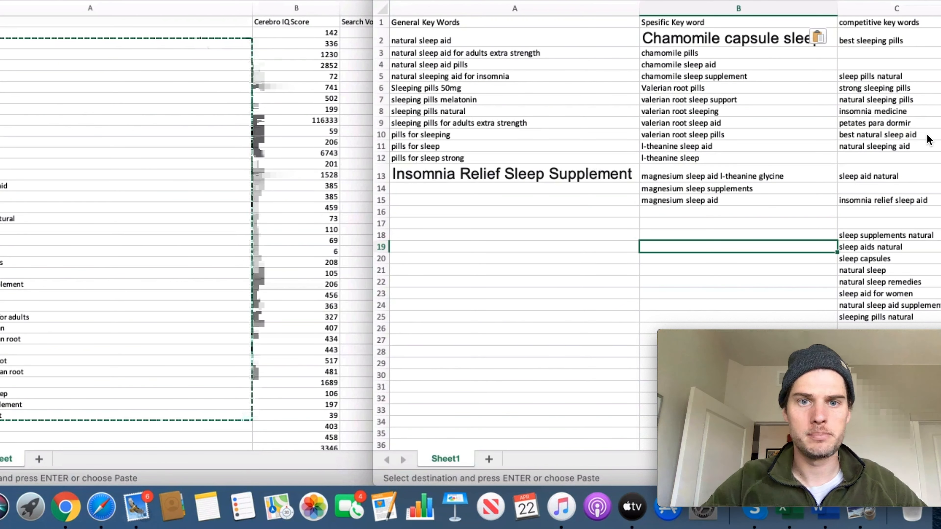
pyautogui.click(81, 2)
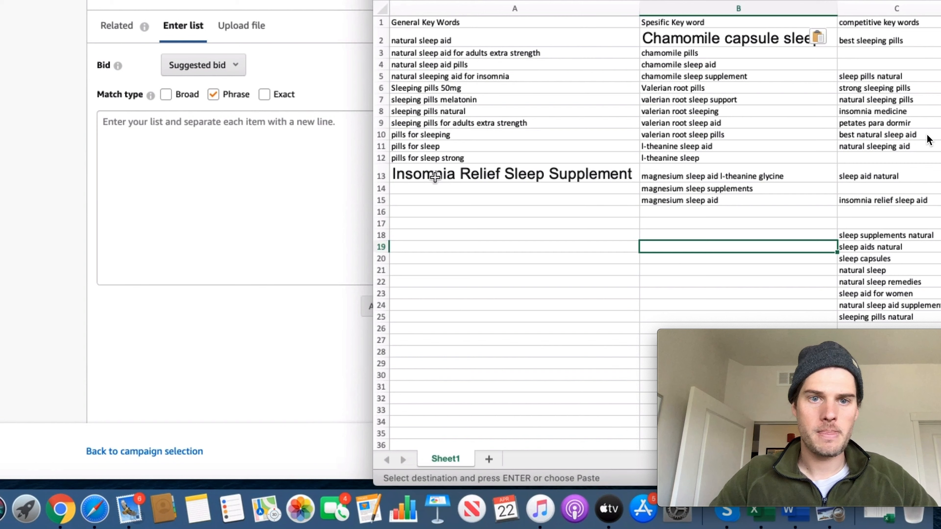
pyautogui.click(503, 228)
pyautogui.click(447, 191)
pyautogui.moveTo(441, 174); pyautogui.dragTo(414, 45)
pyautogui.press('super+c')
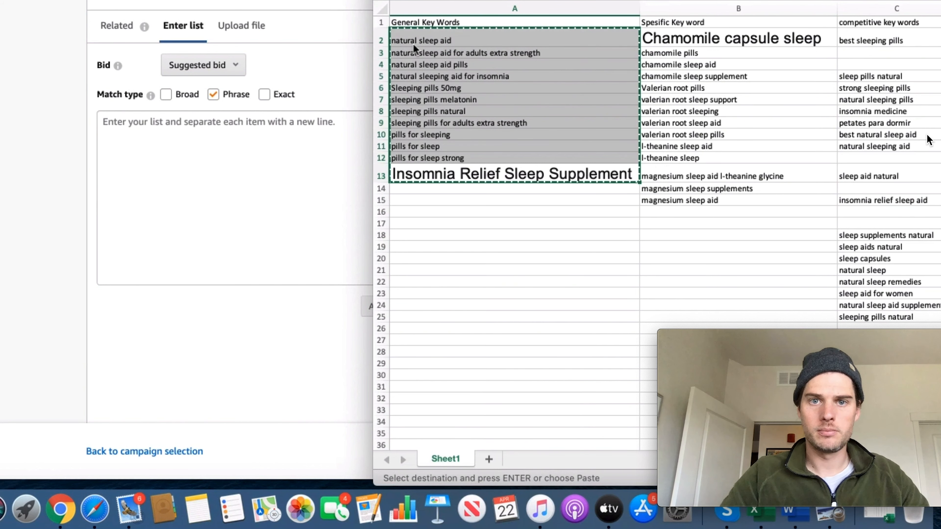
pyautogui.click(152, 126)
pyautogui.press('super+v')
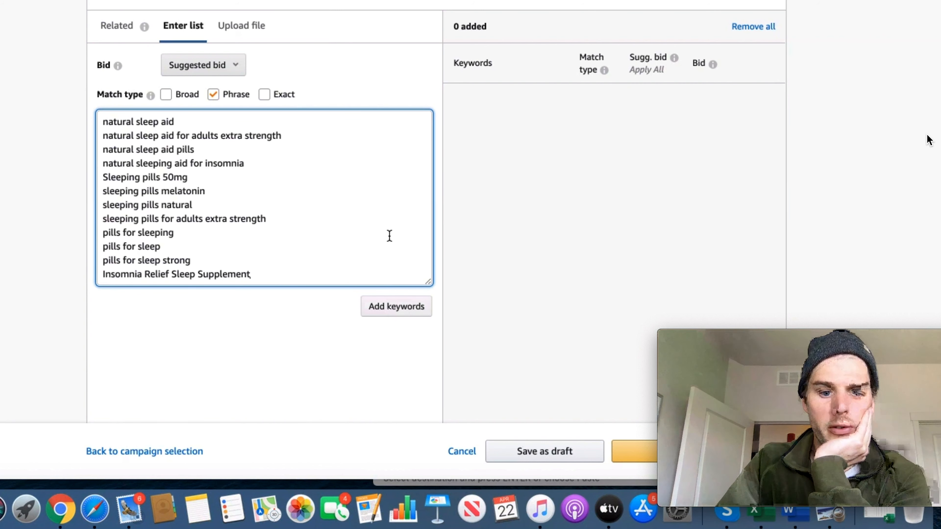
# Step: Set a custom bid of $2.00 for the pasted general keywords and add them to the ad group
pyautogui.click(206, 63)
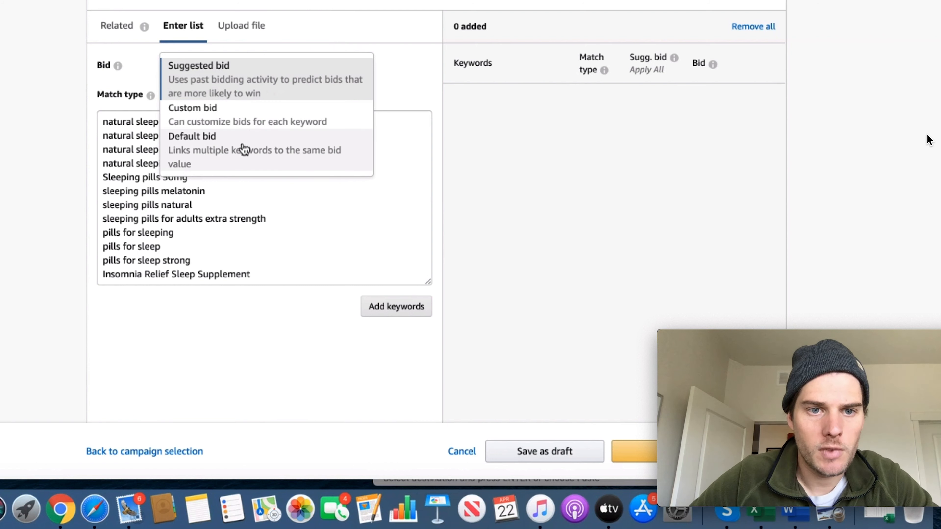
pyautogui.click(228, 129)
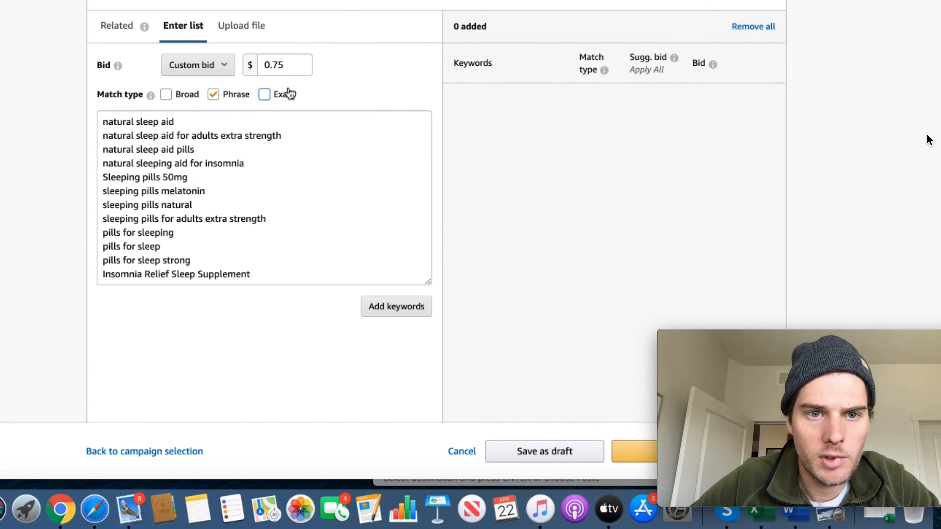
pyautogui.moveTo(292, 65); pyautogui.dragTo(259, 63)
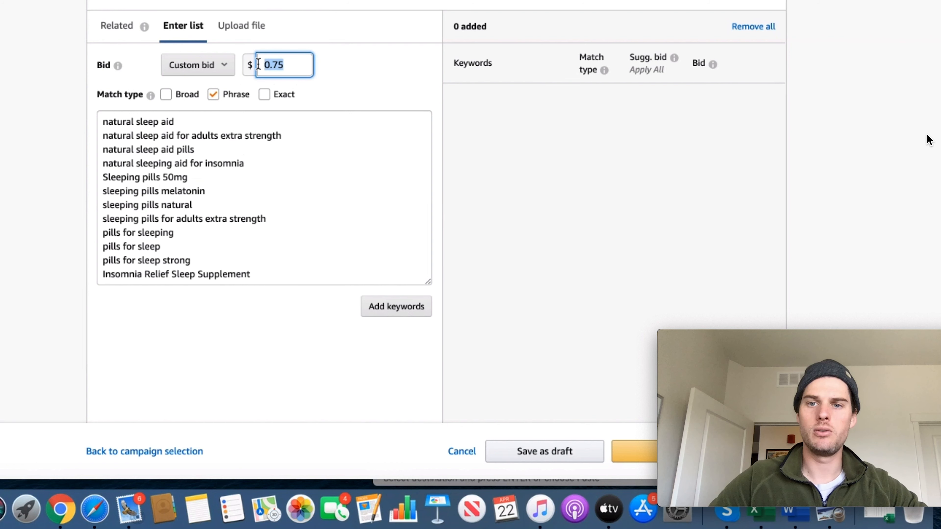
pyautogui.write('2')
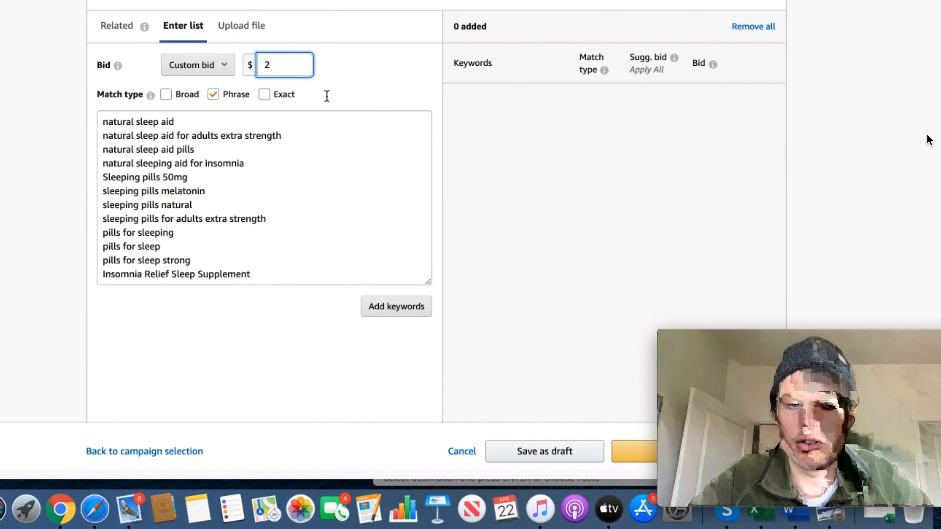
pyautogui.write('.')
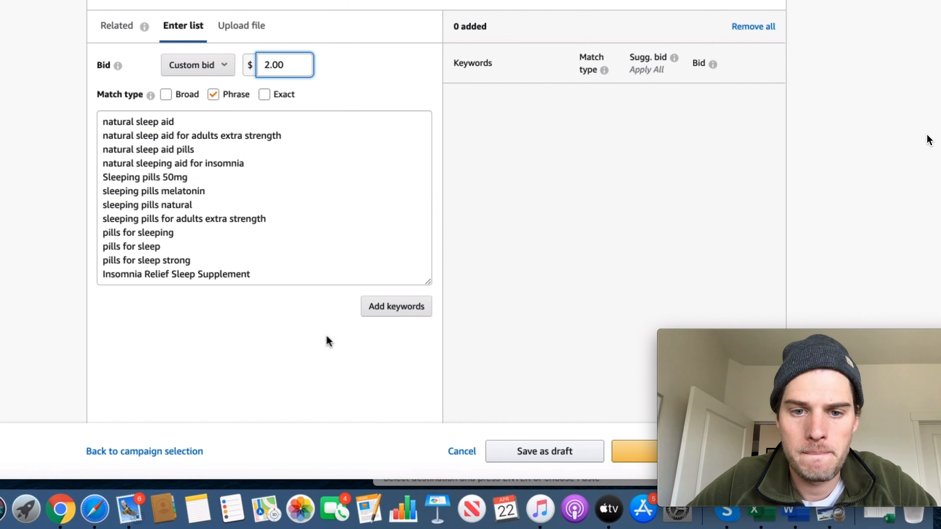
pyautogui.click(310, 343)
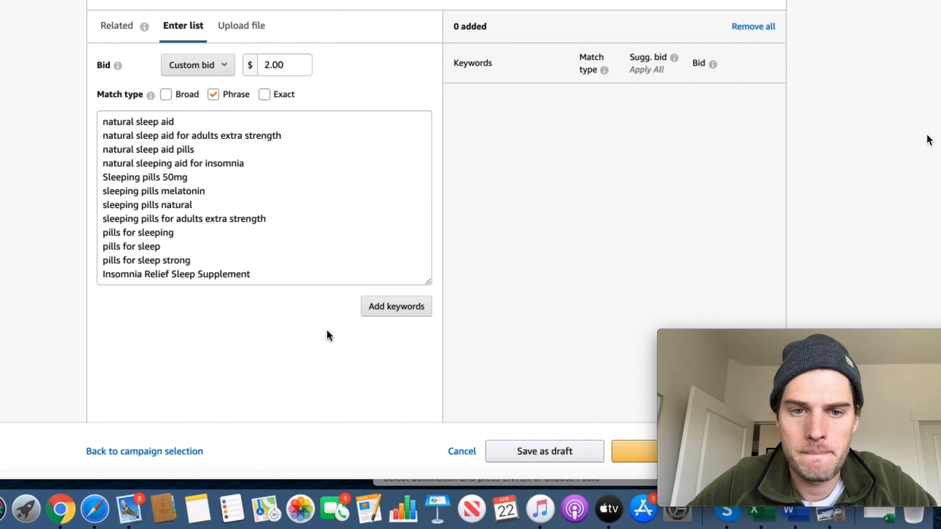
pyautogui.click(386, 311)
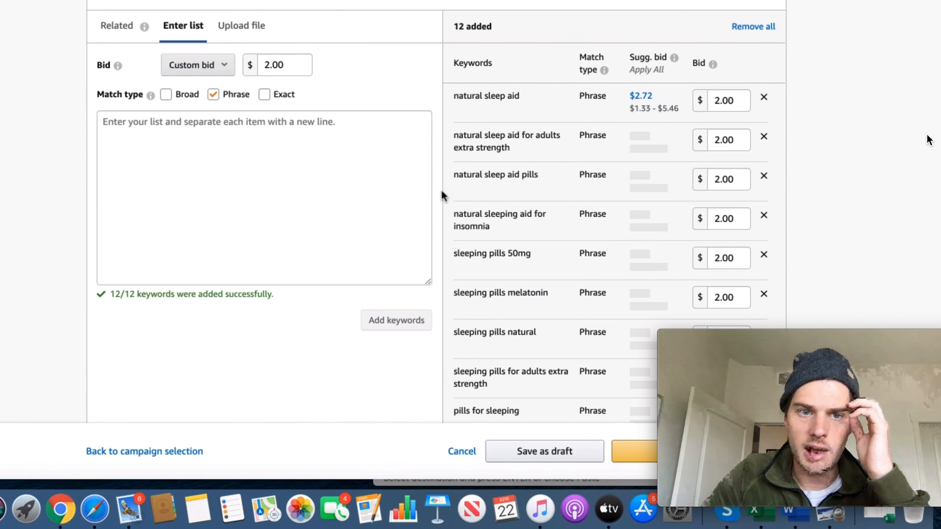
# Step: Compare the suggested bids and bid ranges of the added phrase-match keywords with their custom bids
pyautogui.scroll(-1, 575, 152)
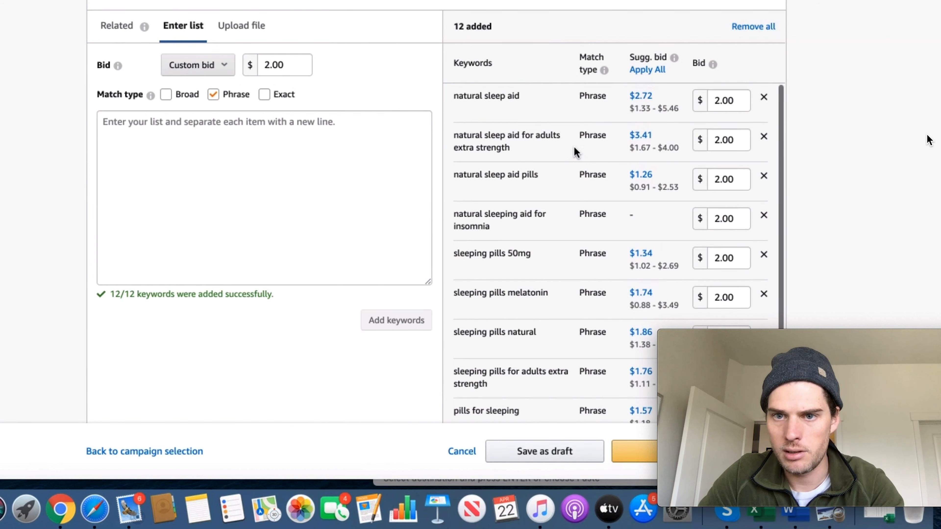
pyautogui.scroll(-1, 574, 149)
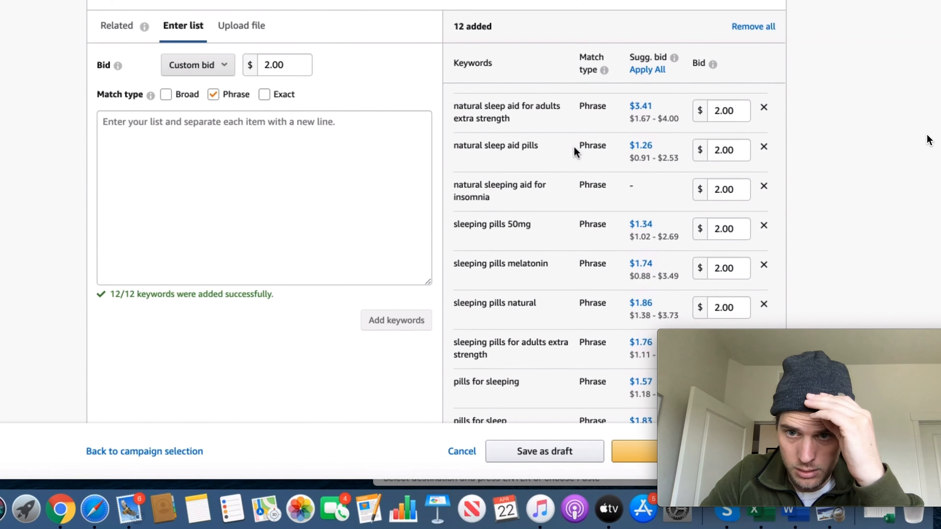
pyautogui.scroll(-1, 573, 145)
pyautogui.scroll(2, 573, 145)
pyautogui.scroll(-3, 574, 145)
pyautogui.scroll(-2, 574, 148)
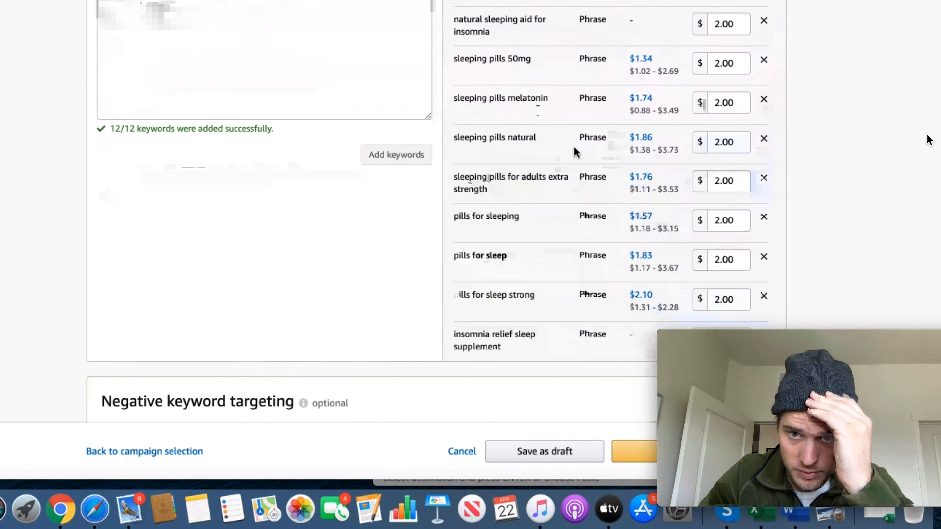
pyautogui.scroll(4, 607, 255)
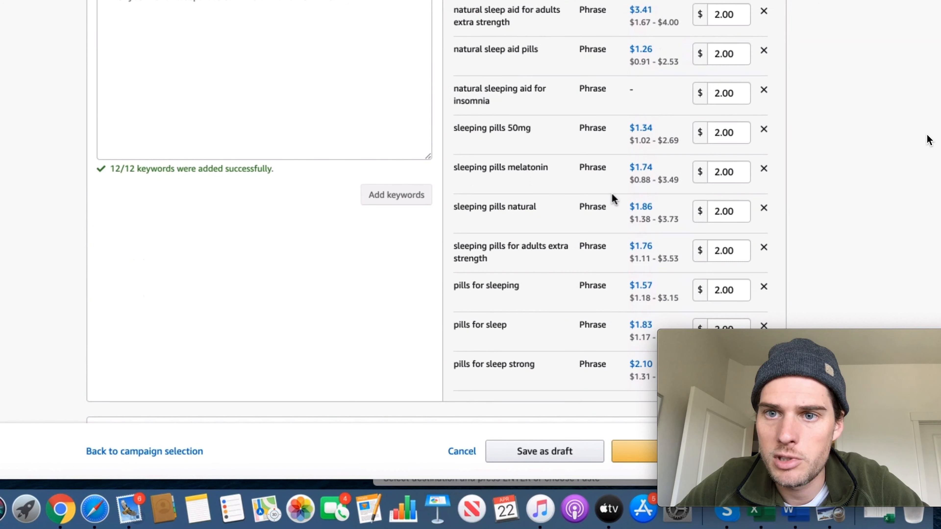
pyautogui.scroll(5, 639, 139)
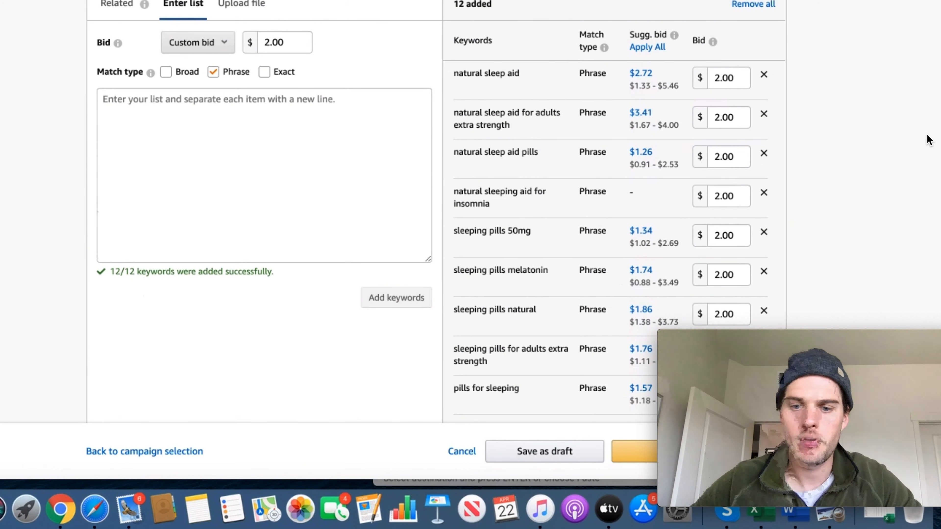
pyautogui.scroll(-3, 464, 60)
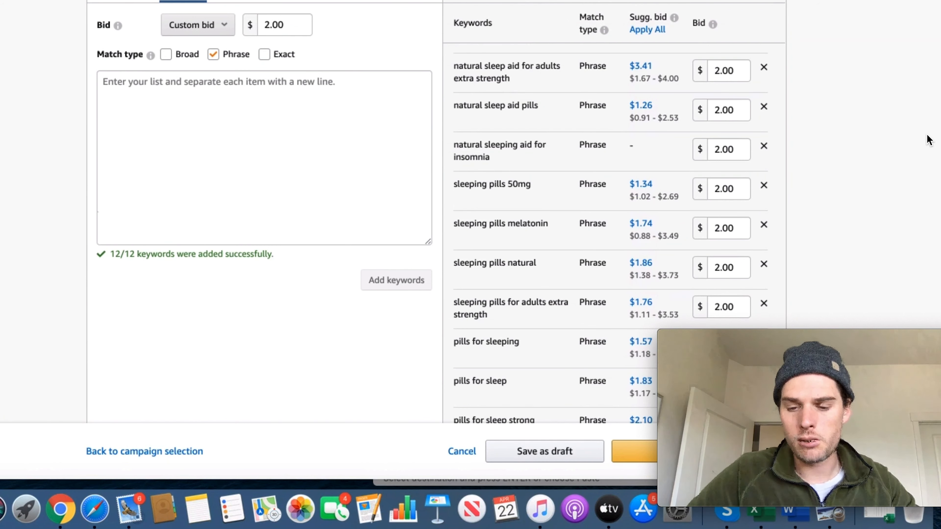
# Step: Launch the Restaze General campaign
pyautogui.moveTo(817, 422)
pyautogui.moveTo(849, 360); pyautogui.dragTo(8, 334)
pyautogui.click(669, 449)
pyautogui.moveTo(8, 315); pyautogui.dragTo(855, 311)
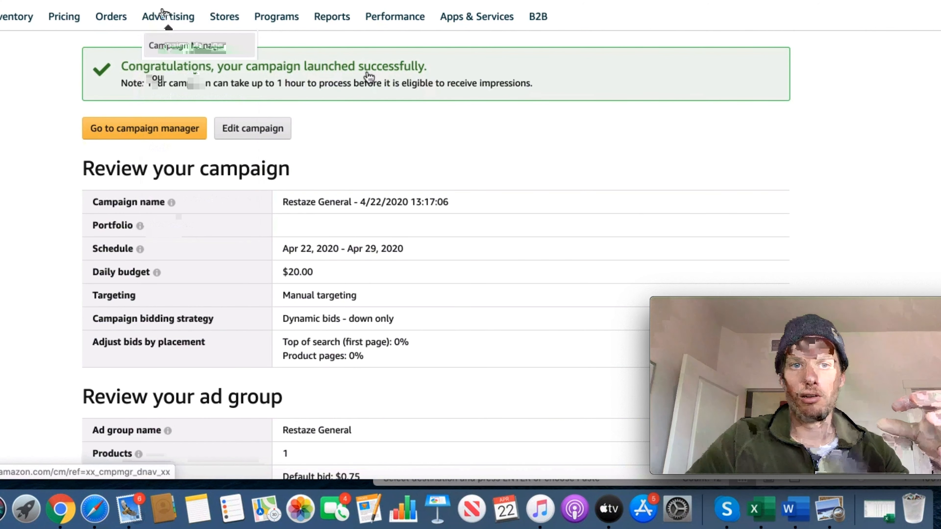
# Step: Return to the campaign manager and start creating another Sponsored Products campaign
pyautogui.click(167, 41)
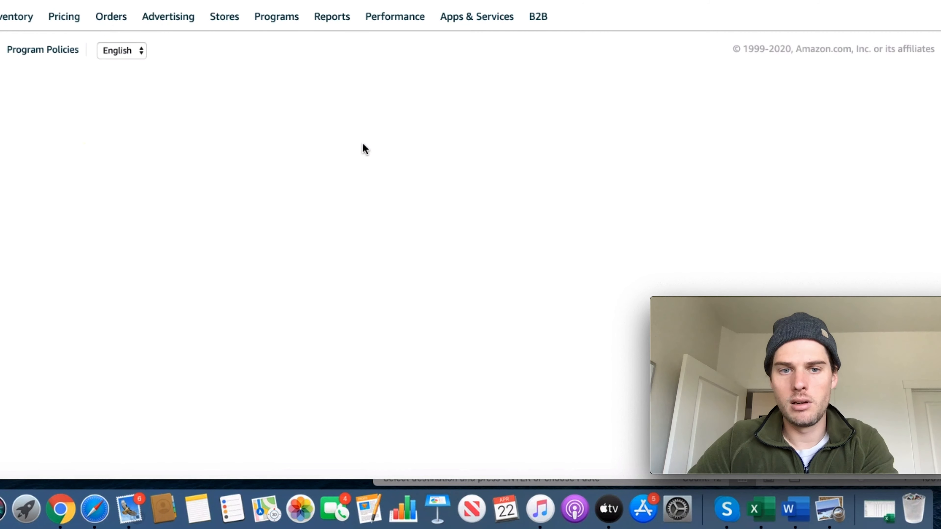
pyautogui.scroll(-10, 229, 167)
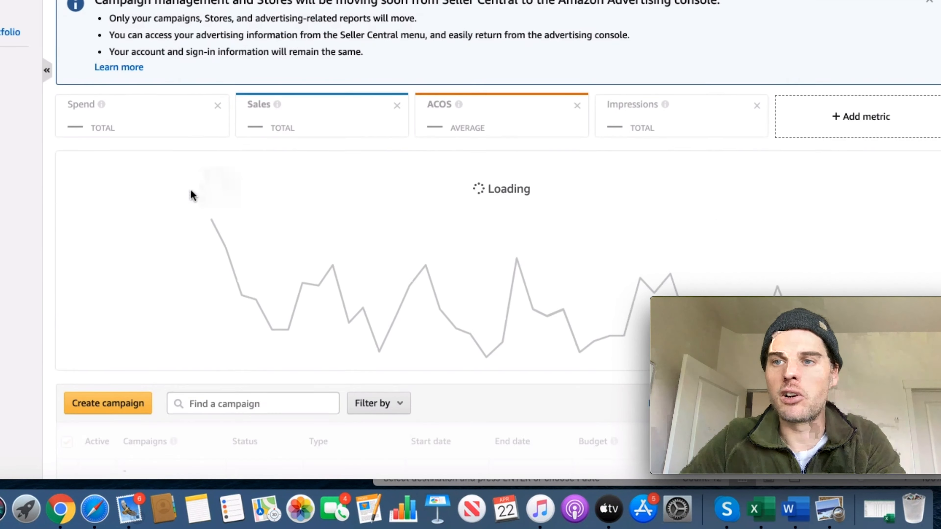
pyautogui.click(123, 326)
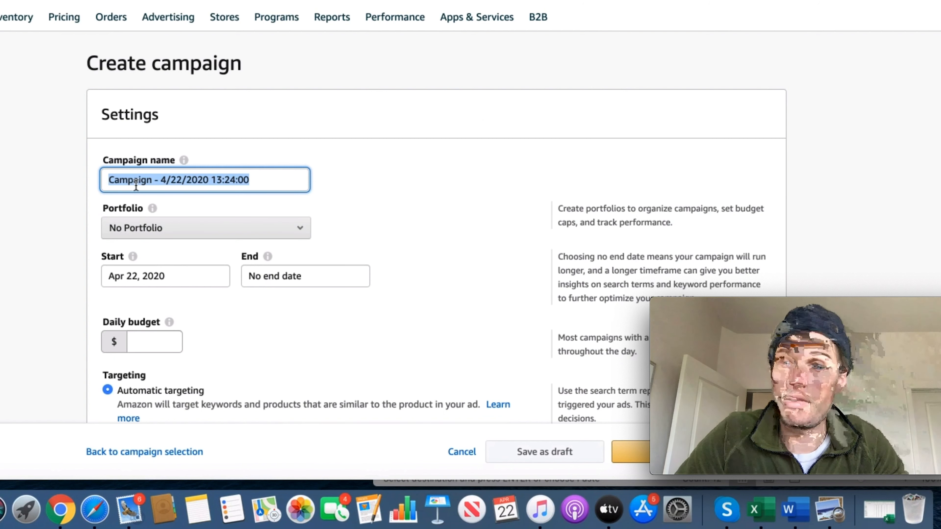
# Step: Replace the word "Campaign" in the new campaign's name with "Specific key word", keeping the date and time
pyautogui.click(137, 184)
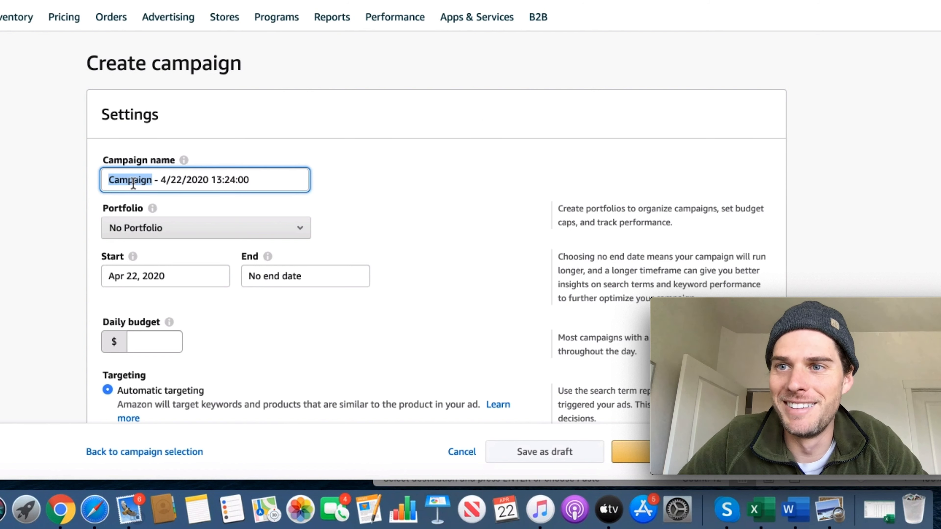
pyautogui.press('BackSpace')
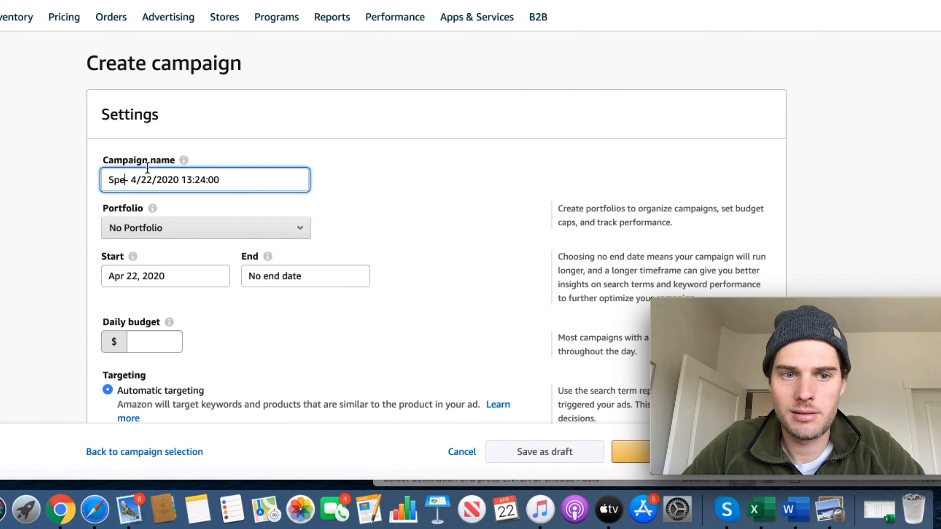
pyautogui.write('Spesi')
pyautogui.press('BackSpace')
pyautogui.press('BackSpace')
pyautogui.write('ci')
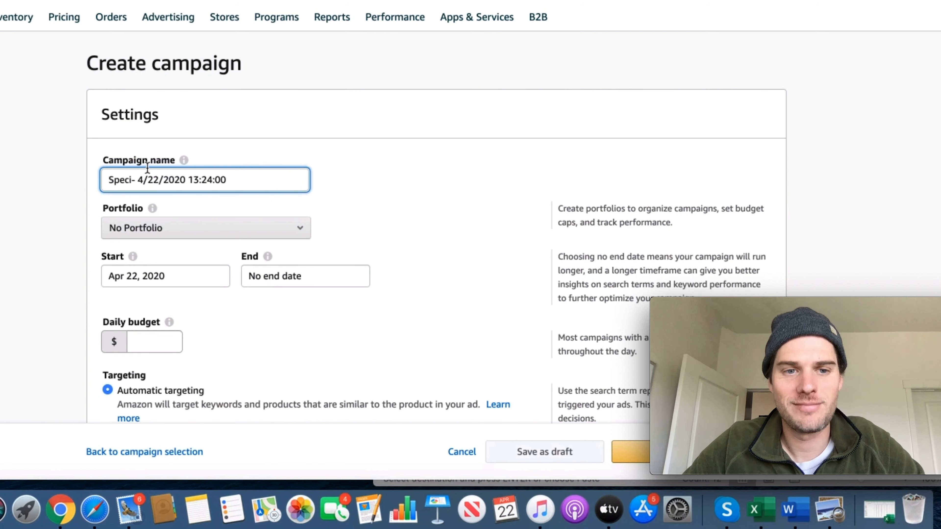
pyautogui.write('ficx')
pyautogui.press('BackSpace')
pyautogui.write('key word')
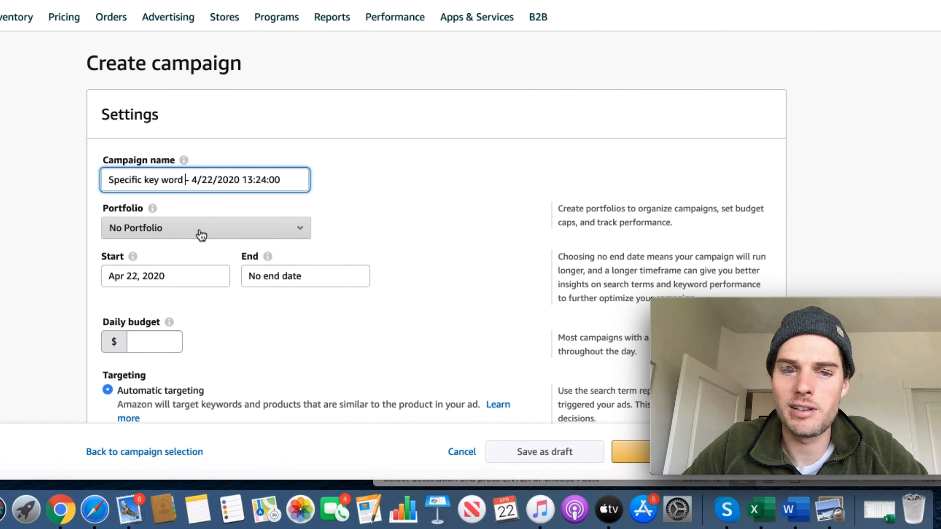
# Step: Set the new campaign's end date to Apr 29, 2020
pyautogui.click(255, 277)
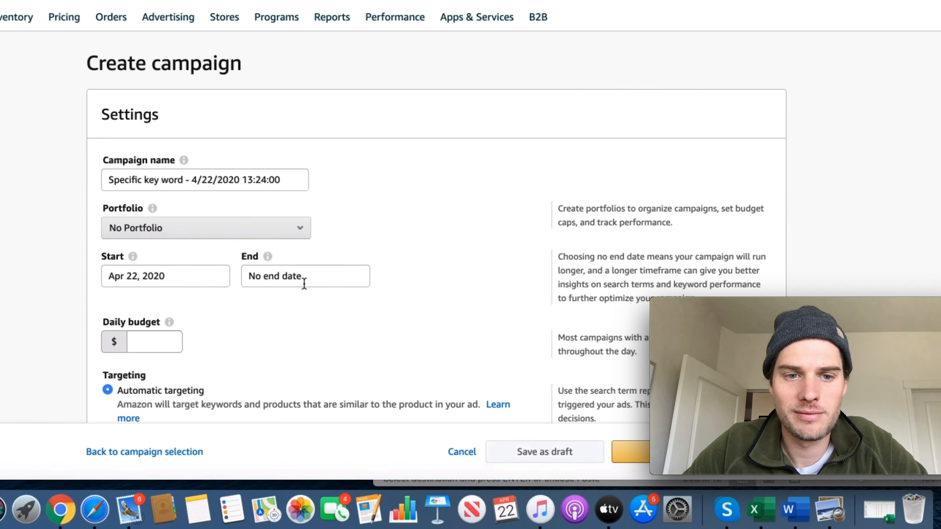
pyautogui.click(279, 287)
pyautogui.click(273, 277)
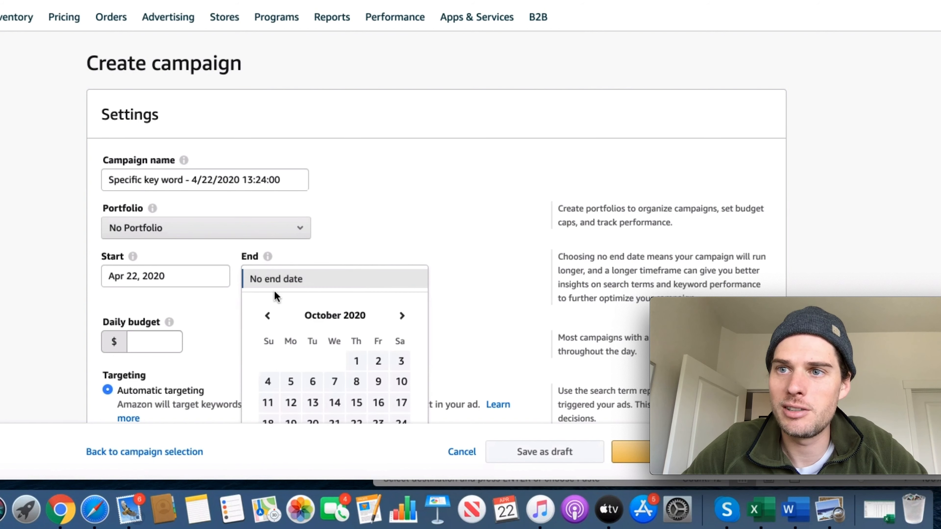
pyautogui.click(268, 317)
pyautogui.click(267, 316)
pyautogui.click(267, 316)
pyautogui.click(268, 316)
pyautogui.click(268, 316)
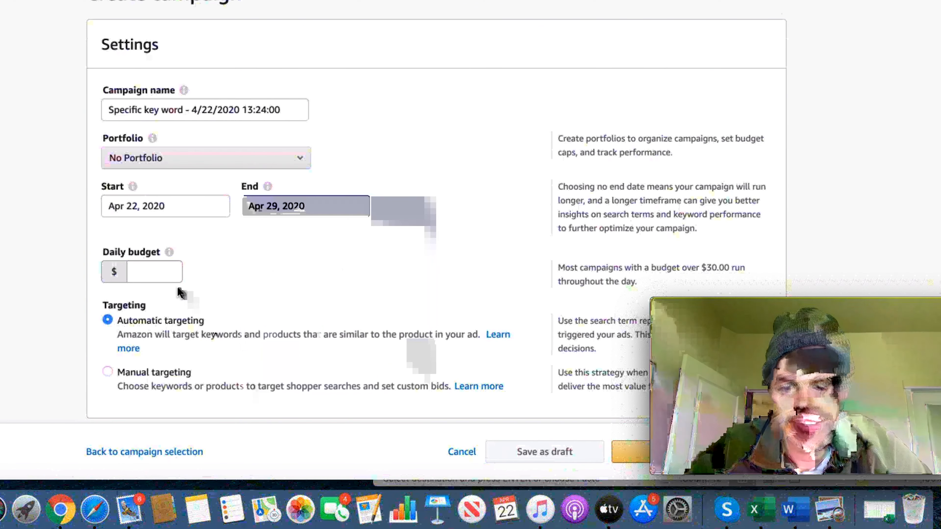
# Step: Enter a daily budget of $28 for the specific keyword campaign and choose manual targeting
pyautogui.click(166, 276)
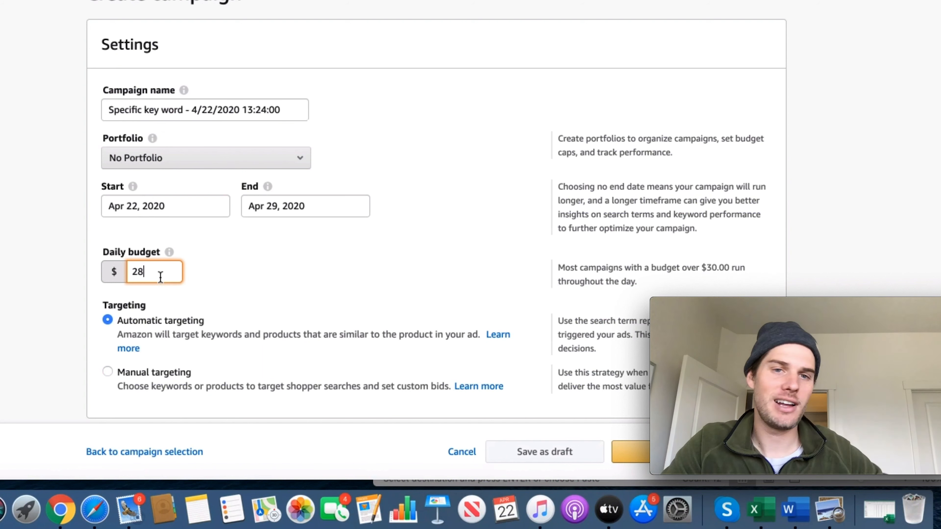
pyautogui.click(89, 304)
pyautogui.scroll(-5, 76, 304)
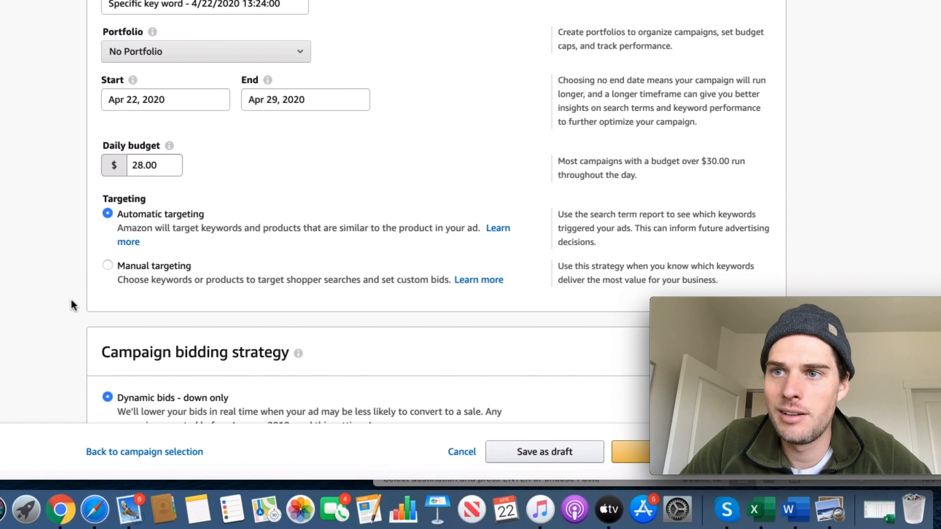
pyautogui.scroll(-2, 73, 305)
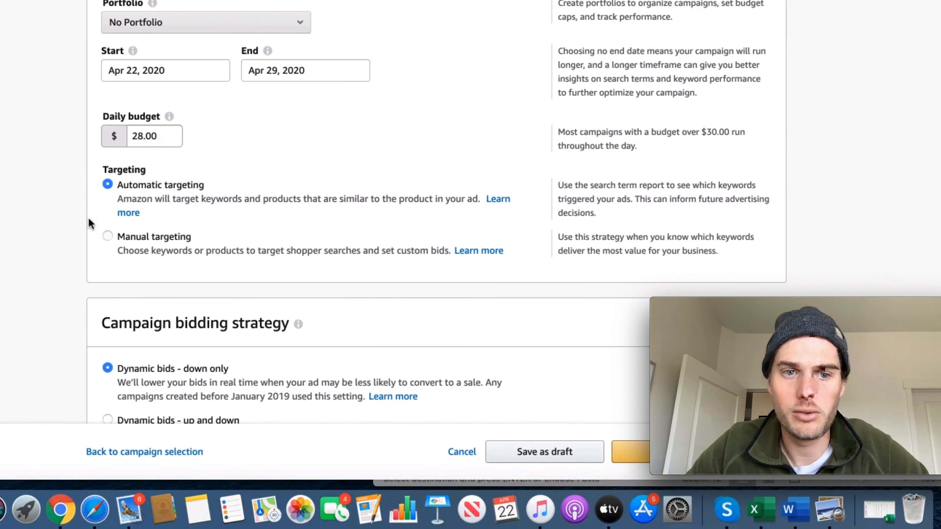
pyautogui.scroll(-2, 89, 216)
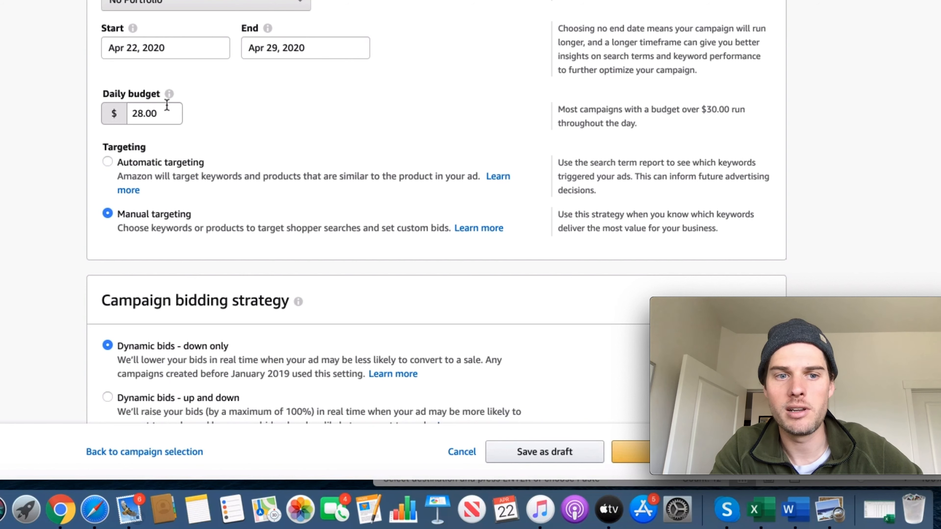
# Step: Change the specific keyword campaign's daily budget to $20
pyautogui.click(142, 113)
pyautogui.press('BackSpace')
pyautogui.write('0')
pyautogui.scroll(-2, 130, 151)
pyautogui.scroll(-10, 130, 150)
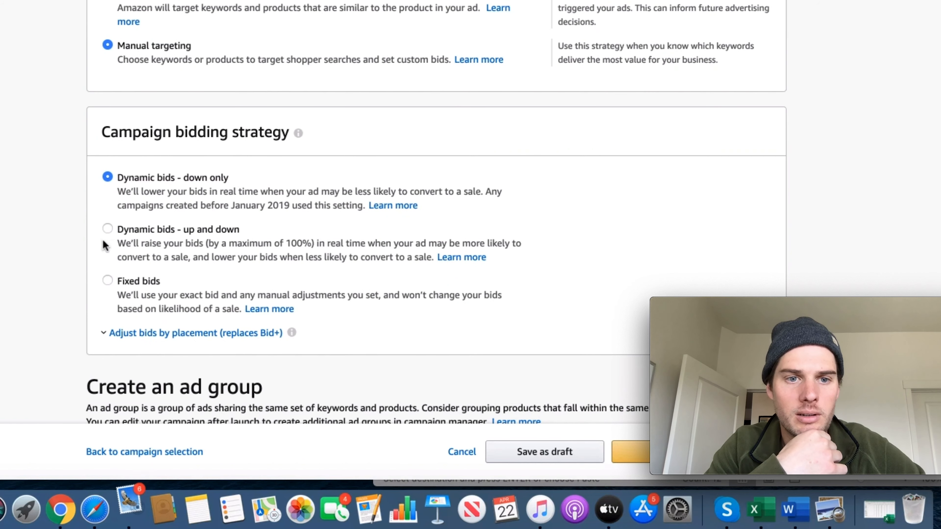
# Step: Limit the ad group's keyword match types to Phrase only, excluding Broad and Exact
pyautogui.scroll(-15, 91, 264)
pyautogui.scroll(-20, 90, 263)
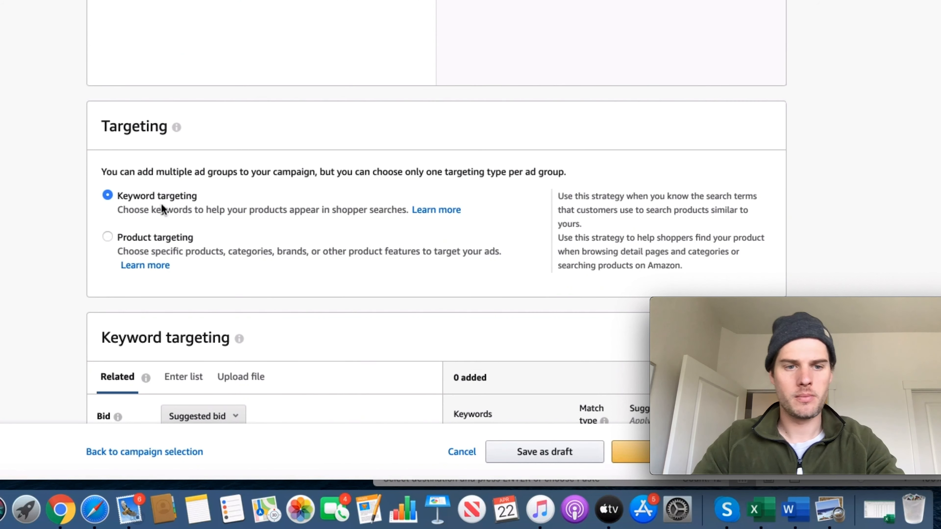
pyautogui.scroll(-5, 2, 224)
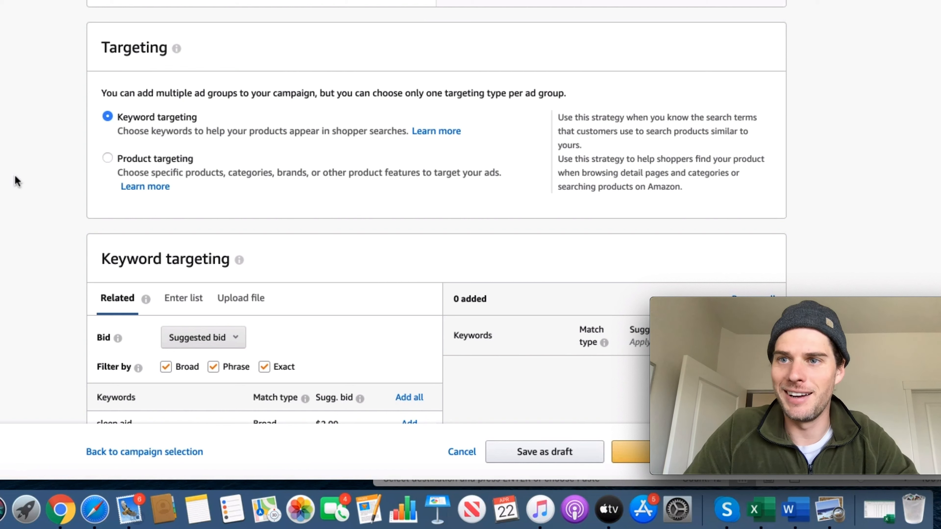
pyautogui.scroll(-2, 25, 157)
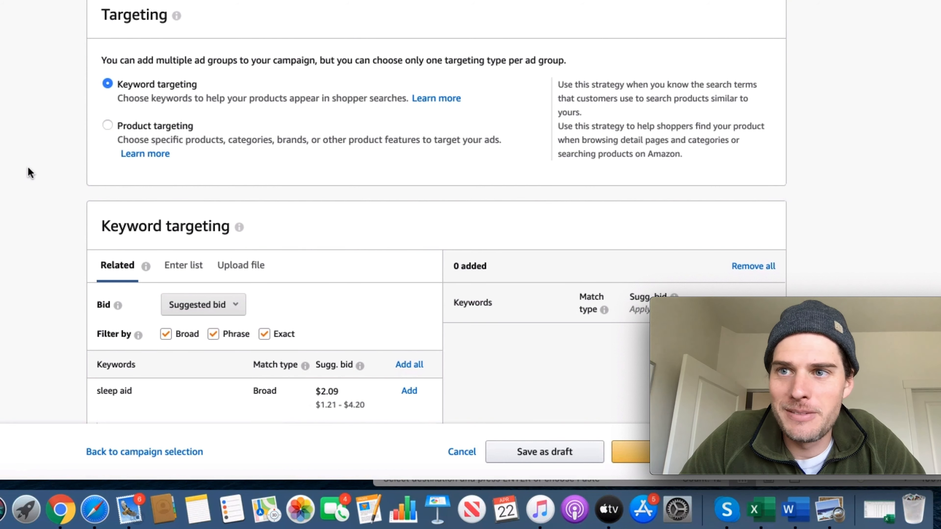
pyautogui.scroll(-1, 29, 172)
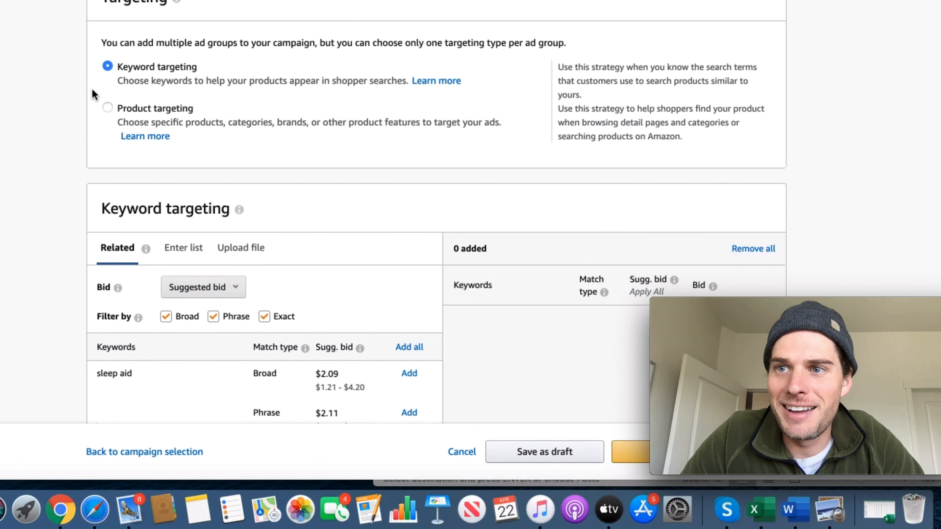
pyautogui.scroll(-5, 54, 140)
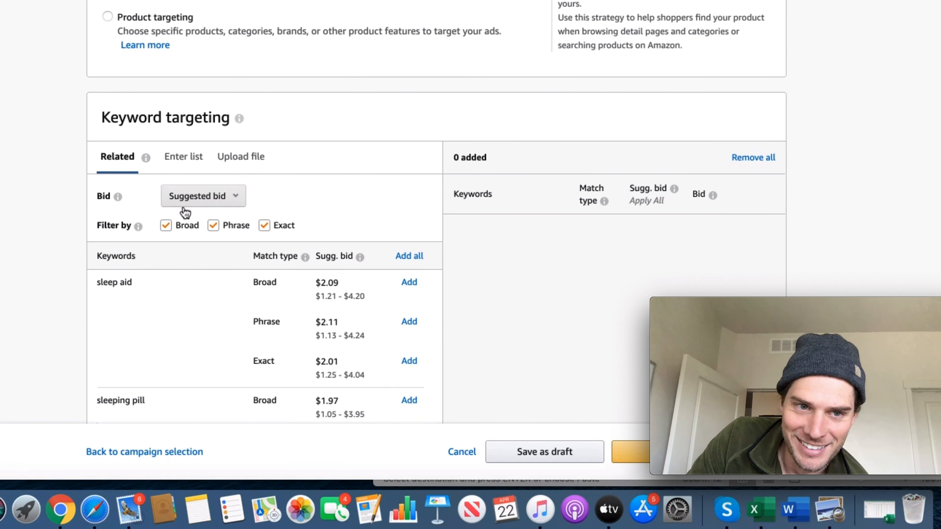
pyautogui.click(165, 225)
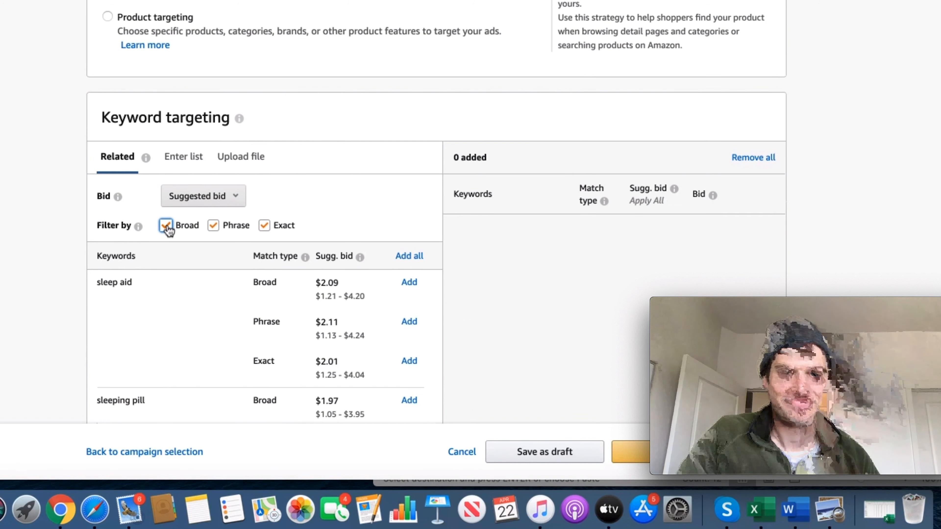
pyautogui.click(265, 226)
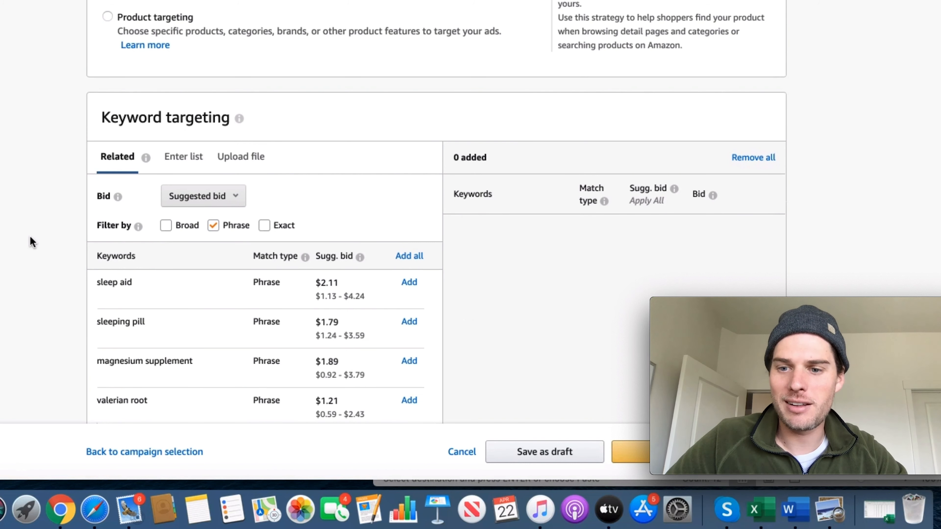
# Step: Switch the keyword bidding from suggested to custom bid and set the bid to $2.00
pyautogui.scroll(-3, 38, 218)
pyautogui.scroll(-1, 41, 219)
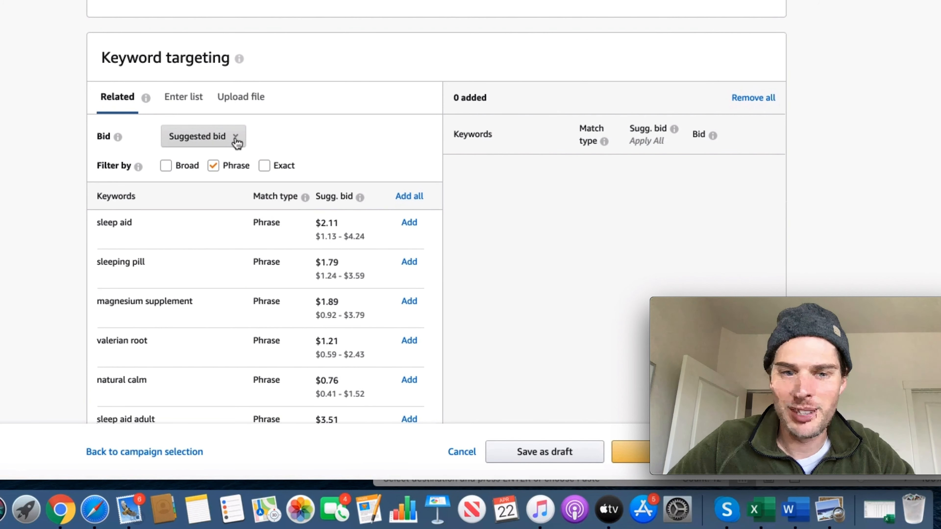
pyautogui.click(234, 138)
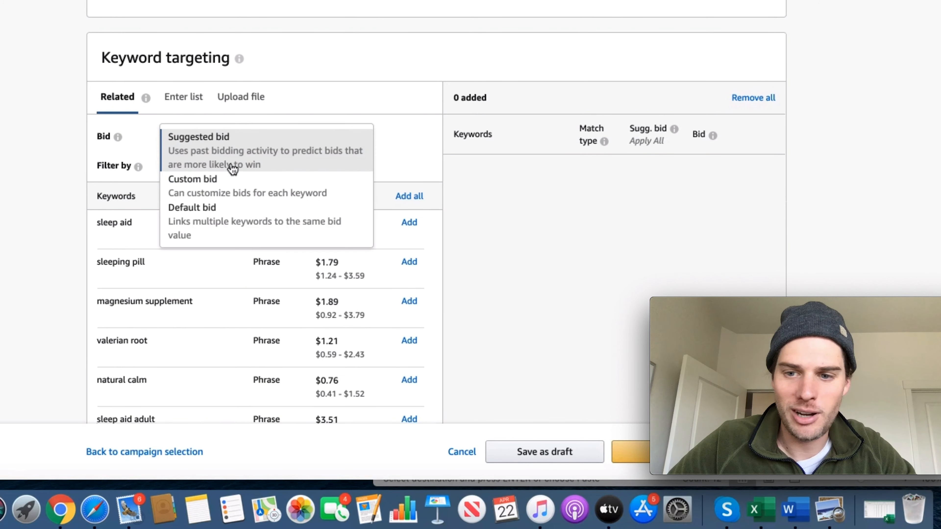
pyautogui.click(233, 186)
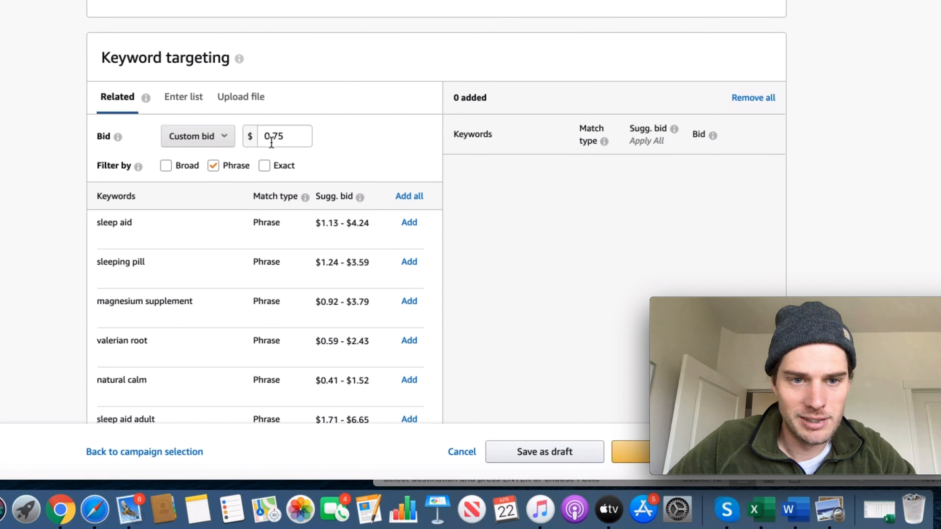
pyautogui.write('2')
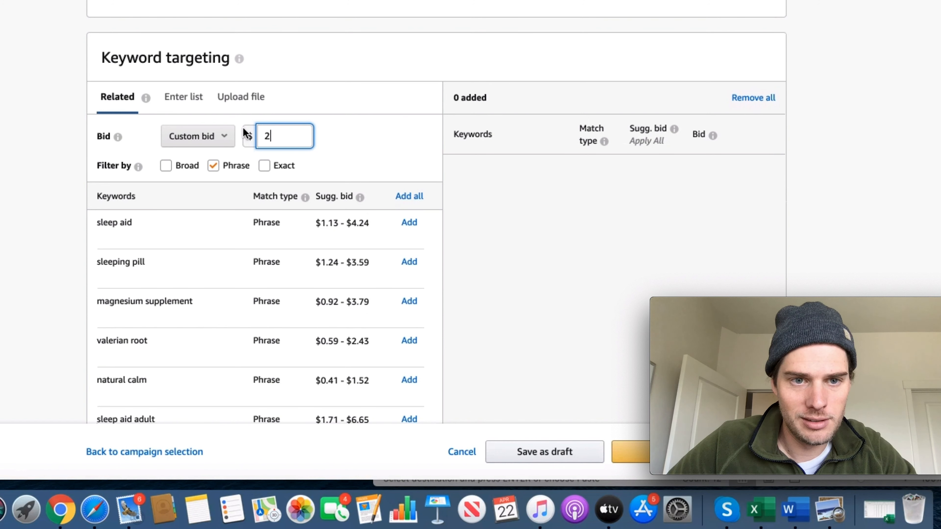
pyautogui.write('.00')
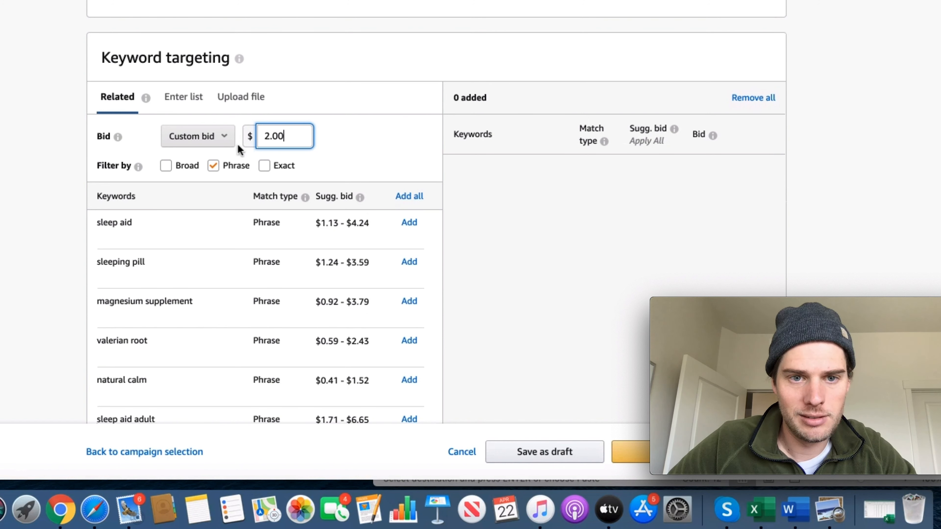
pyautogui.click(39, 217)
# Step: Switch keyword targeting from the related suggestions to a manually entered keyword list
pyautogui.scroll(-3, 35, 218)
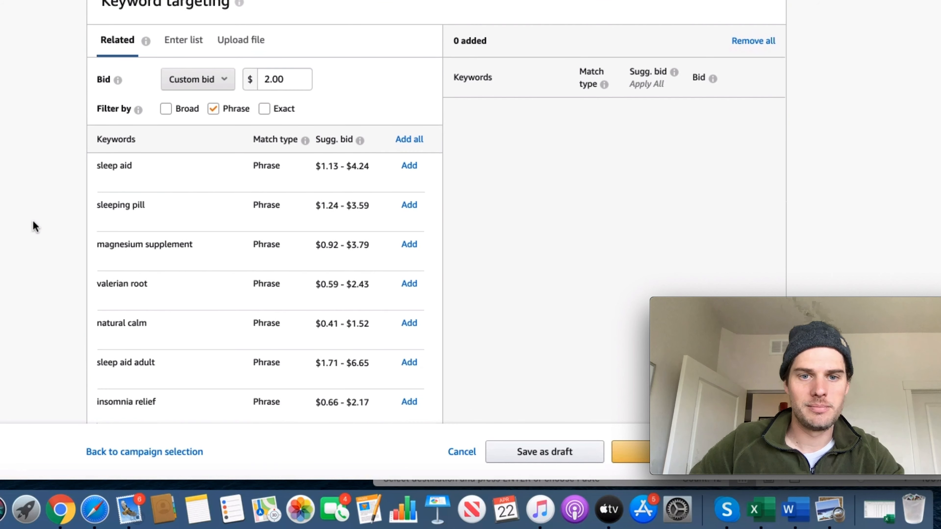
pyautogui.scroll(-2, 61, 172)
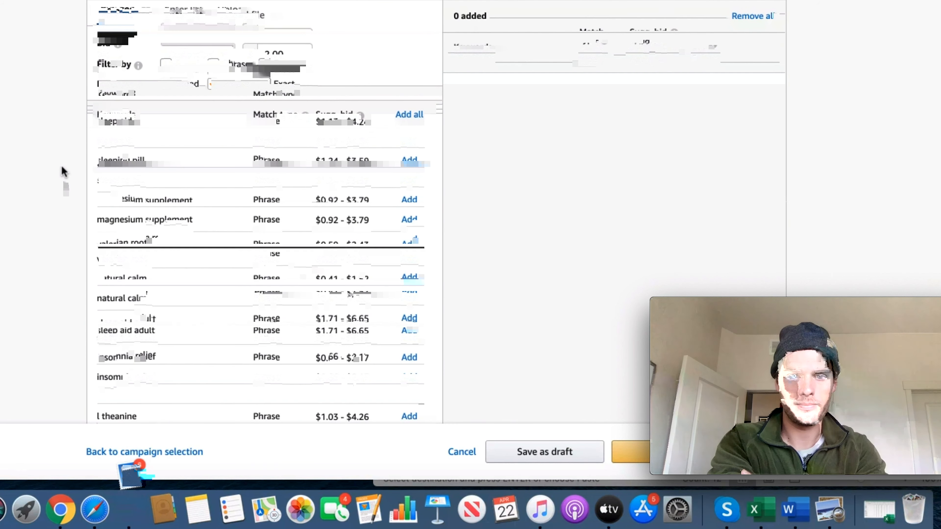
pyautogui.scroll(3, 63, 171)
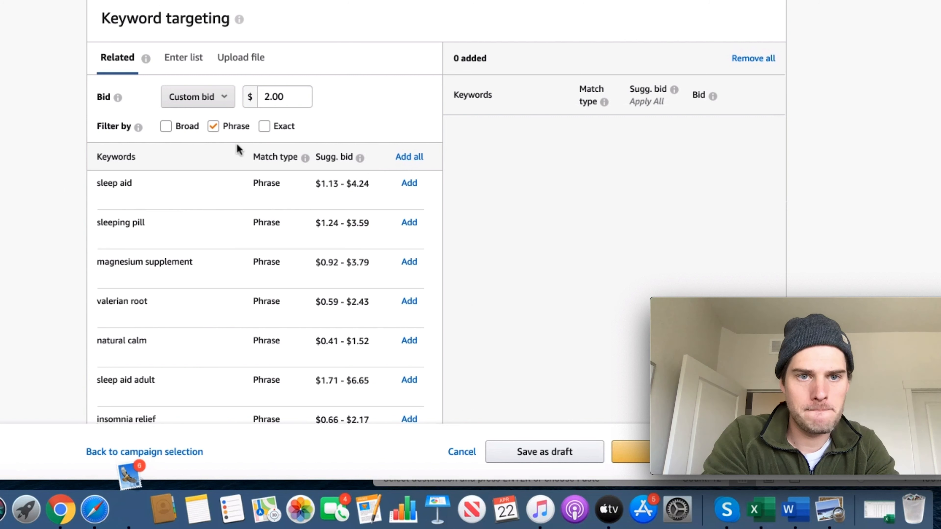
pyautogui.scroll(1, 377, 148)
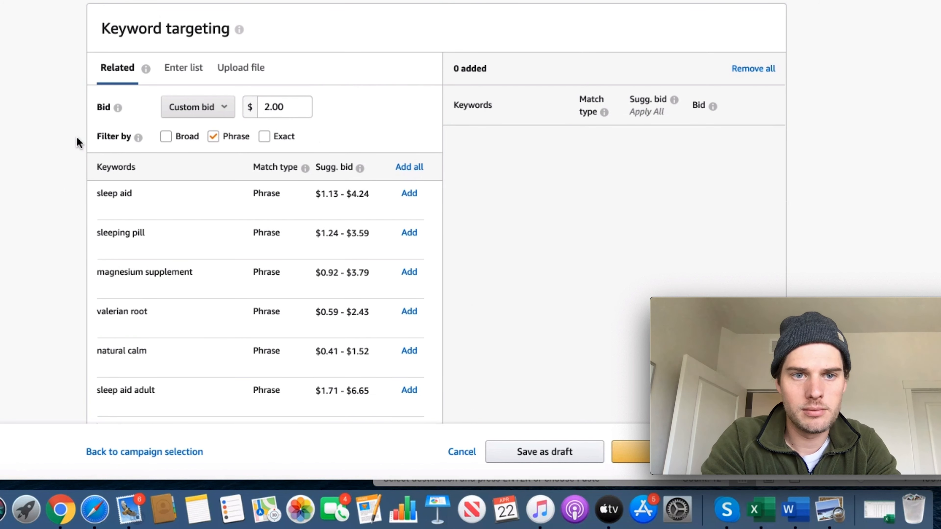
pyautogui.scroll(5, 78, 143)
pyautogui.scroll(-4, 78, 143)
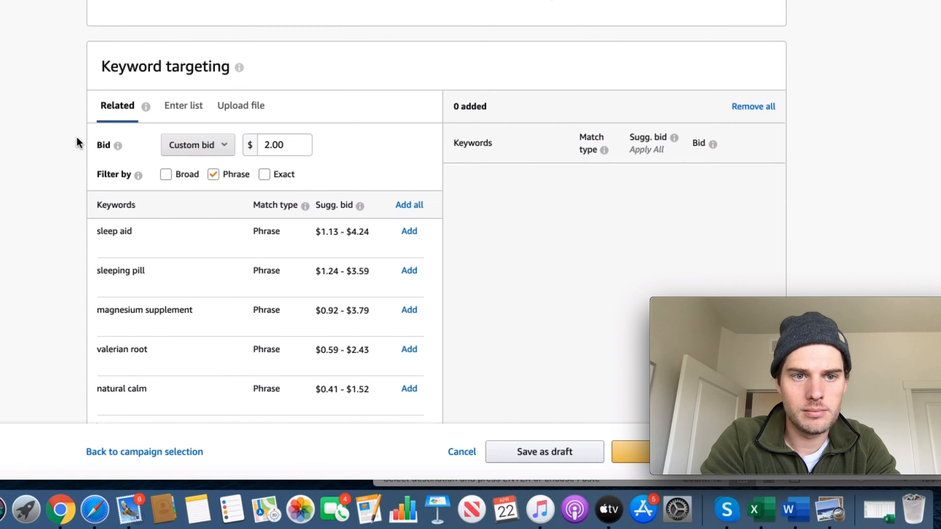
pyautogui.click(190, 96)
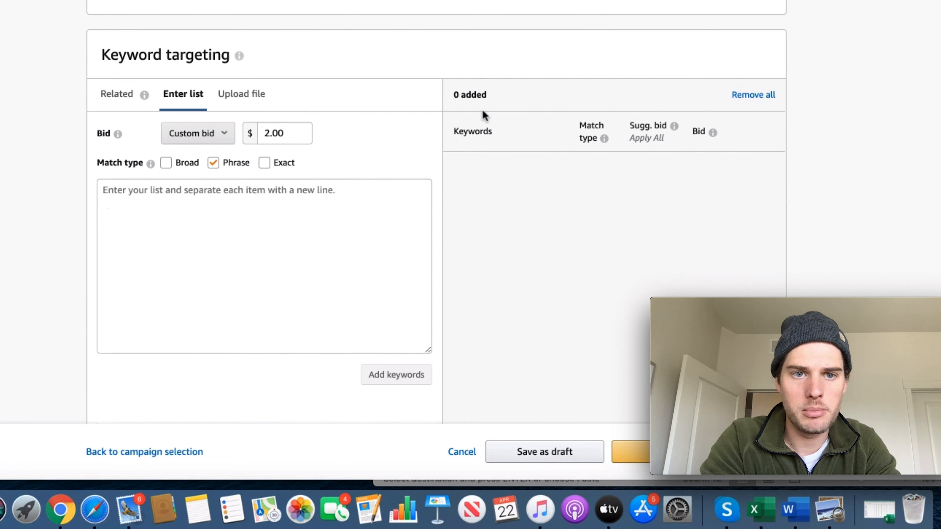
# Step: In Excel, copy the "Spesific Key word" entries in B2:B15, from "Chamomile capsule sleep" to "magnesium sleep aid"
pyautogui.click(758, 511)
pyautogui.click(682, 200)
pyautogui.moveTo(683, 201); pyautogui.dragTo(684, 45)
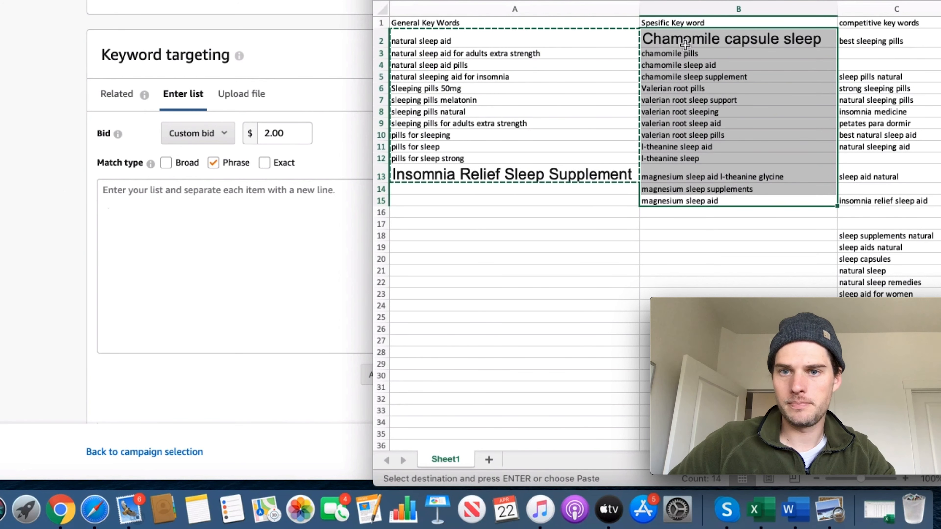
pyautogui.press('super+c')
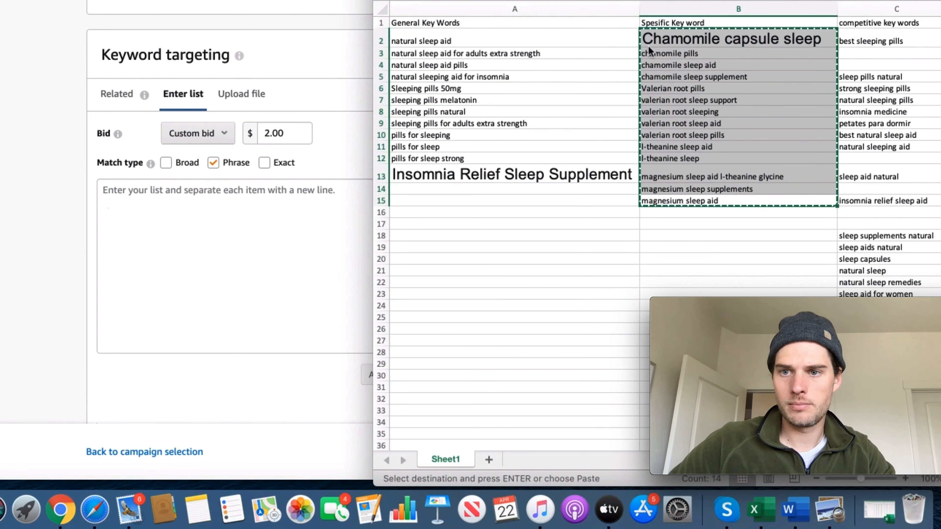
# Step: Back in the campaign form, paste the copied specific keywords into the keyword list and add them as targets
pyautogui.click(265, 218)
pyautogui.click(237, 205)
pyautogui.press('super+v')
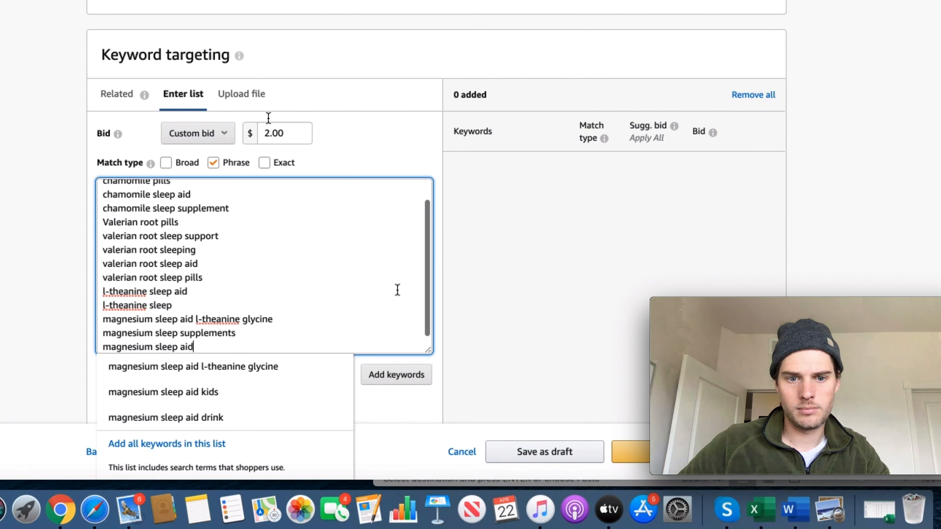
pyautogui.click(397, 383)
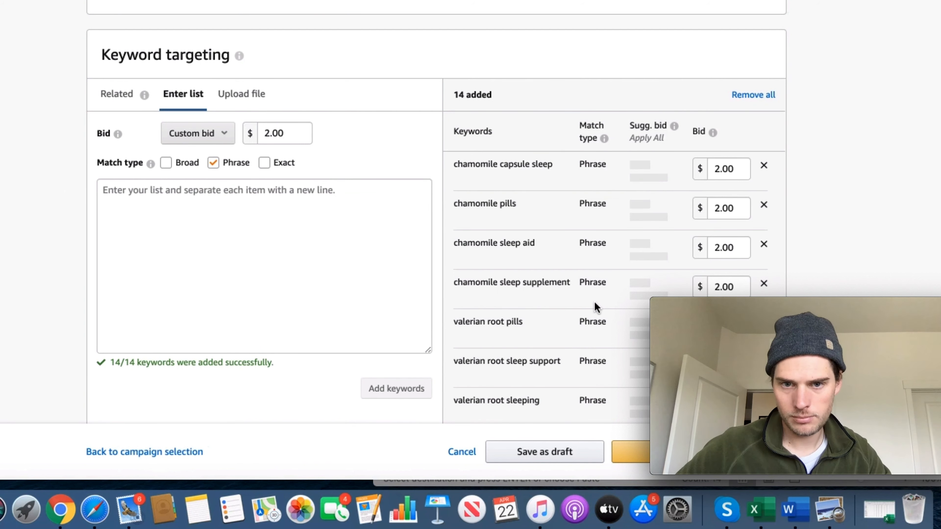
pyautogui.scroll(-1, 830, 223)
pyautogui.scroll(-5, 839, 218)
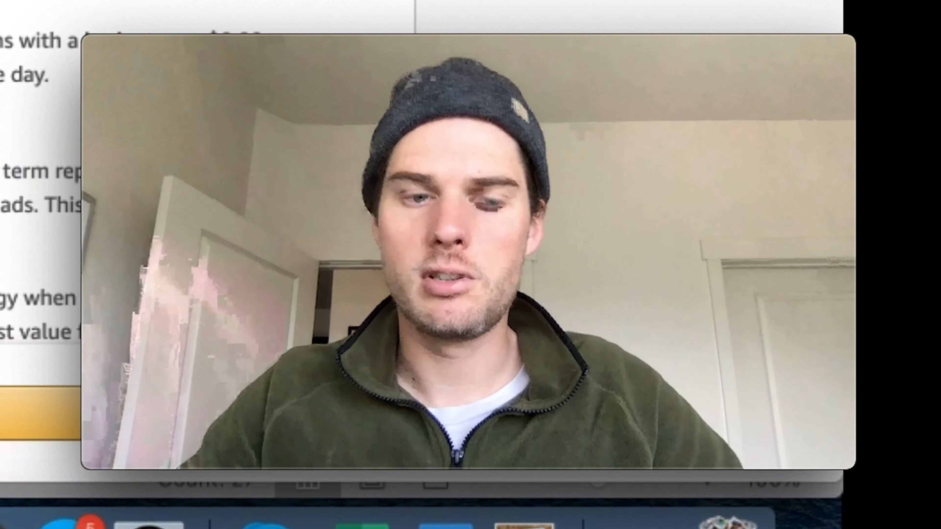
pyautogui.scroll(3, 207, 171)
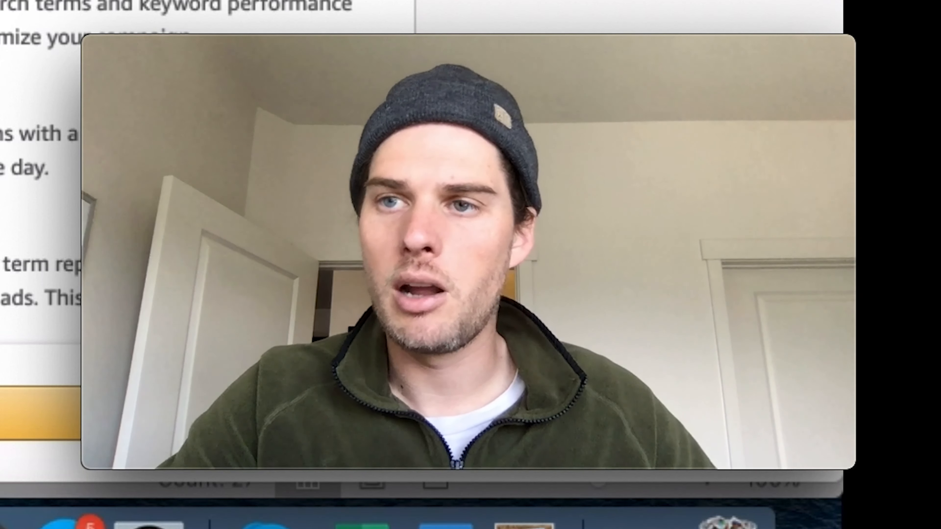
pyautogui.scroll(-5, 41, 223)
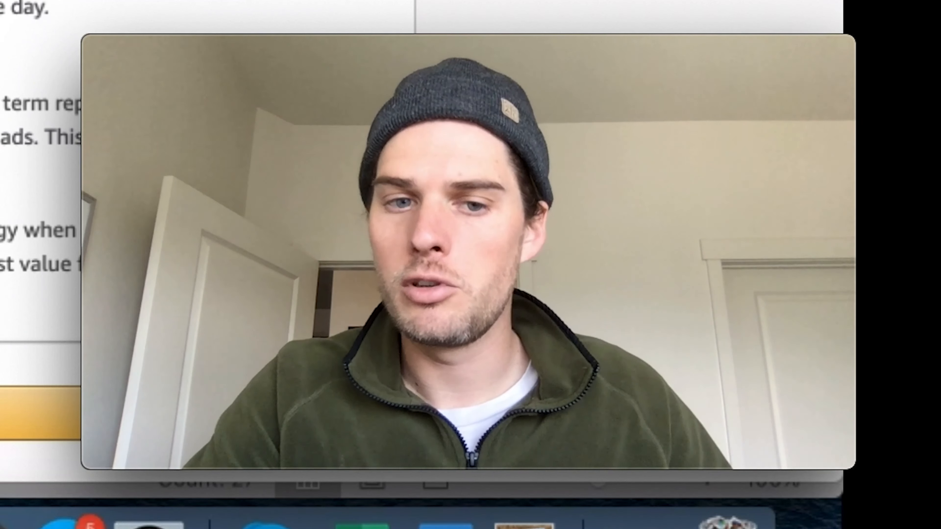